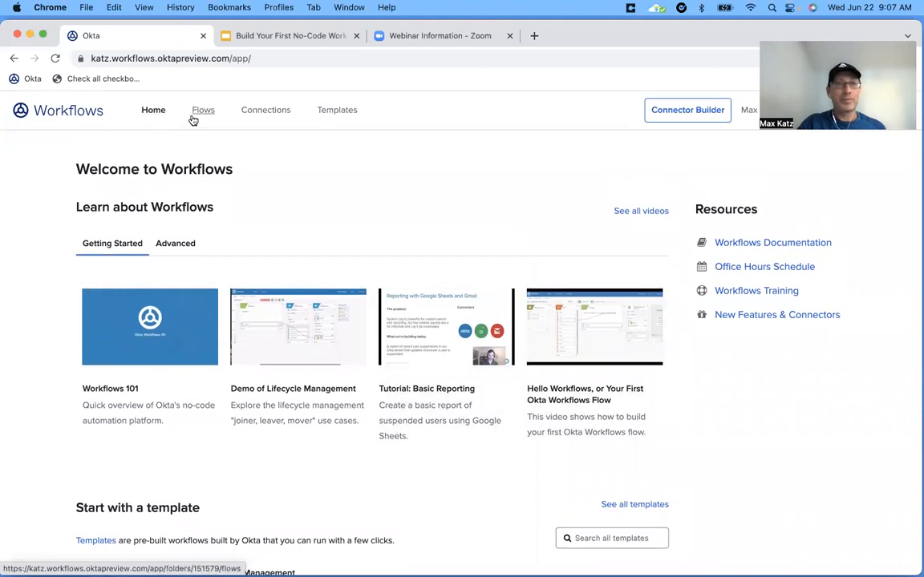
Step: Browse the flow folders and view the tables of the Identify Inactive Okta Users folder
left_click(202, 116)
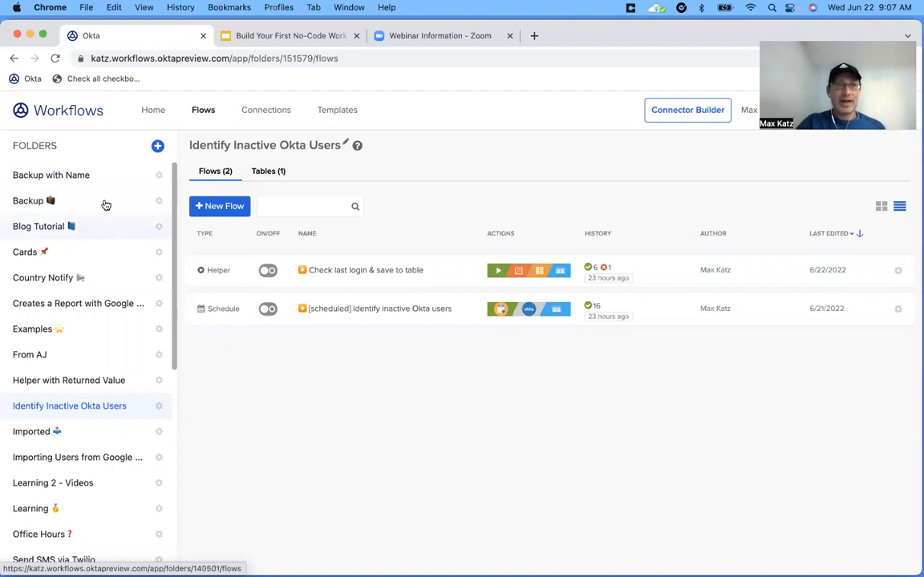
scroll(107, 231, "down", 5)
scroll(106, 231, "up", 5)
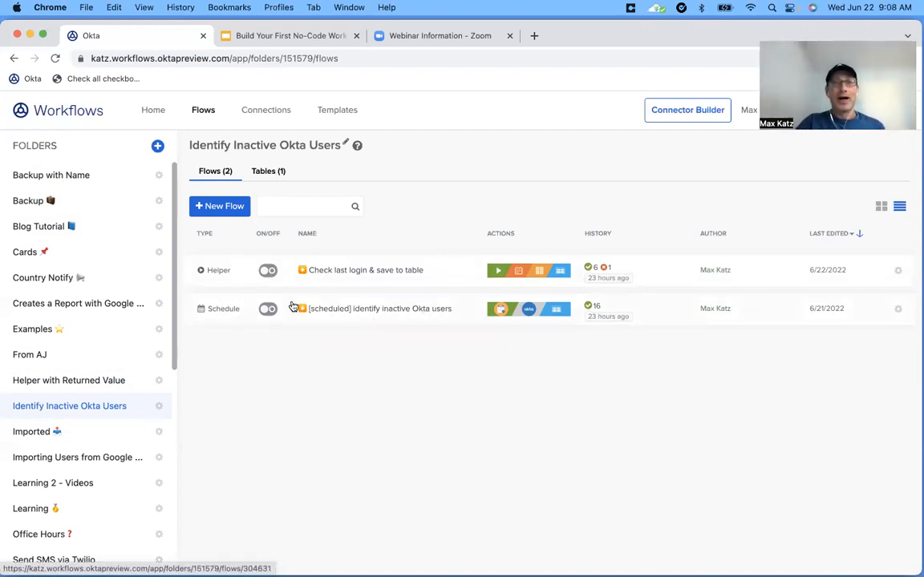
left_click(268, 173)
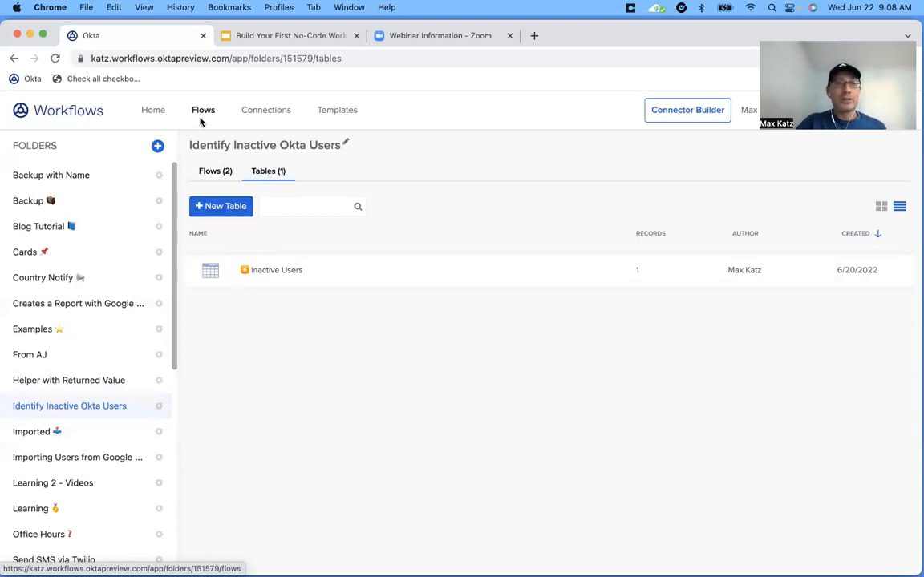
Step: Review the existing app connections and the catalogue of pre-built workflow templates
left_click(284, 117)
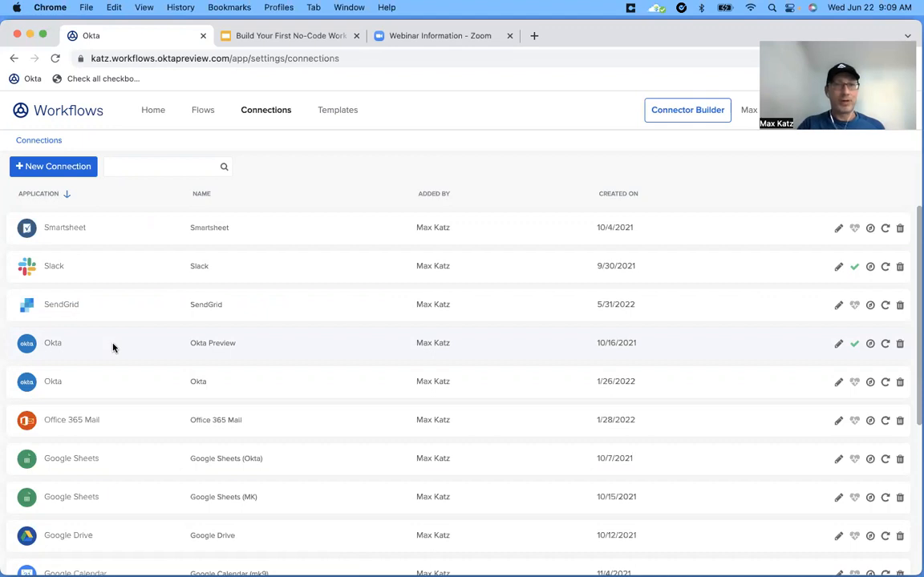
left_click(343, 112)
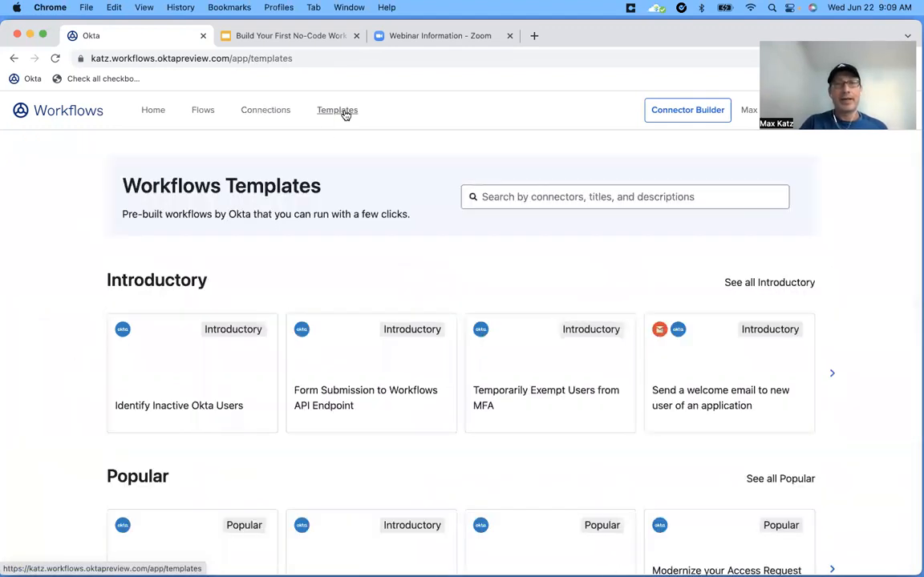
scroll(77, 250, "down", 2)
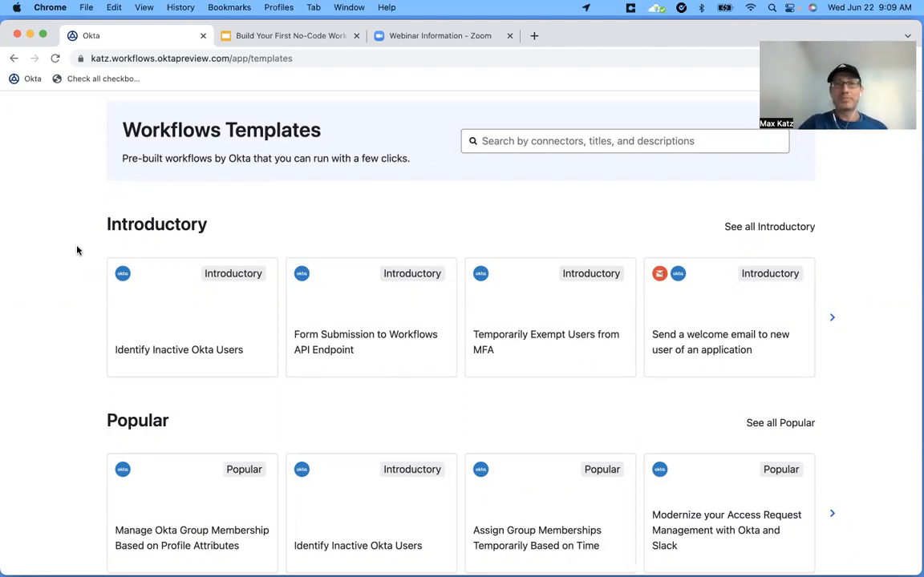
scroll(280, 268, "up", 3)
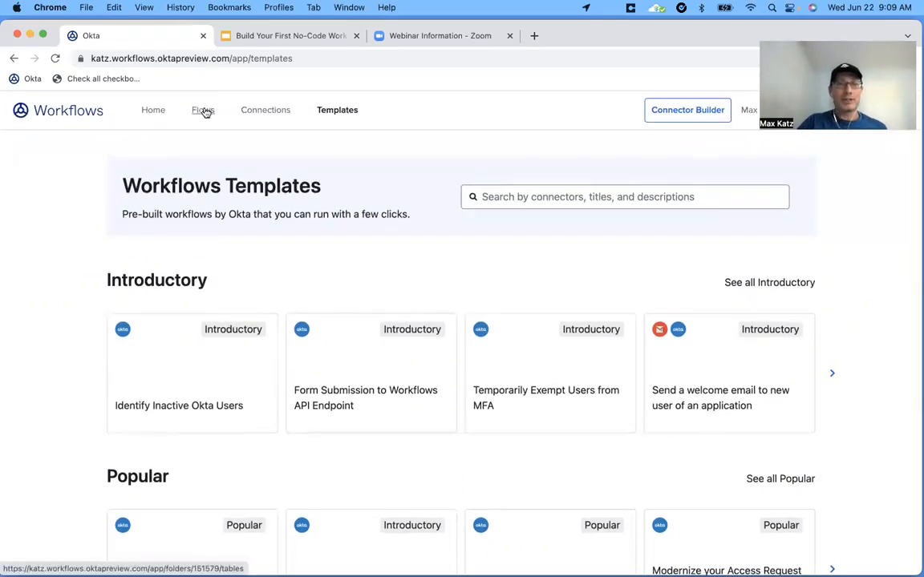
Step: Create a new flow in the Identify Inactive Okta Users folder
left_click(200, 113)
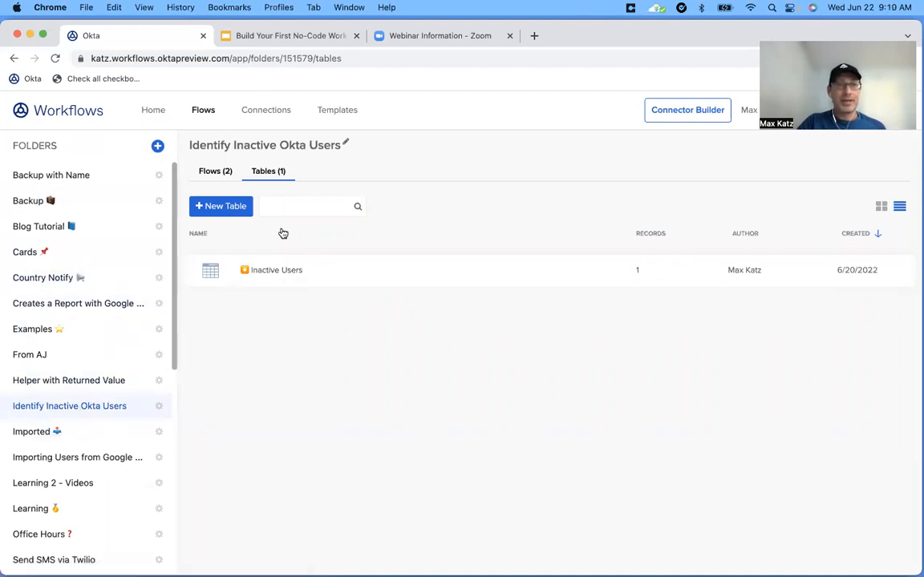
left_click(213, 176)
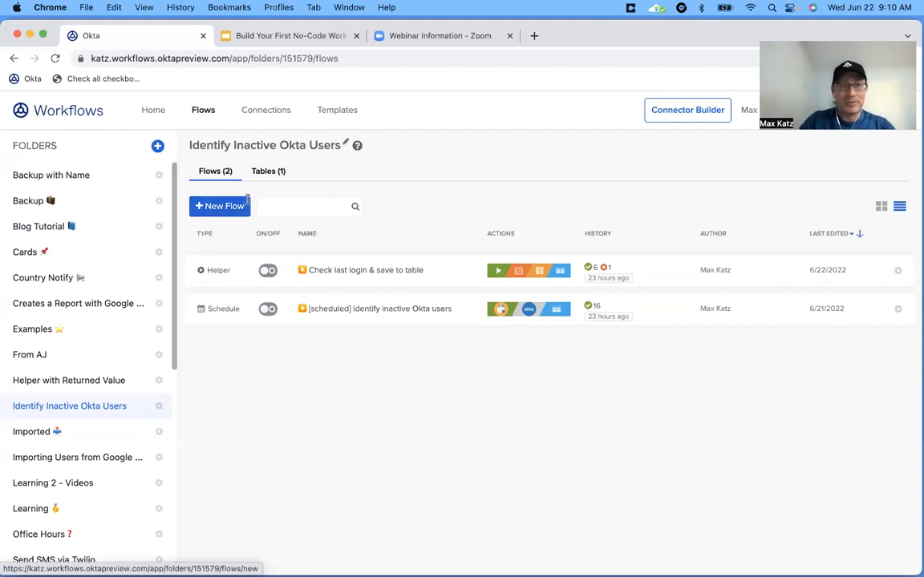
left_click(219, 208)
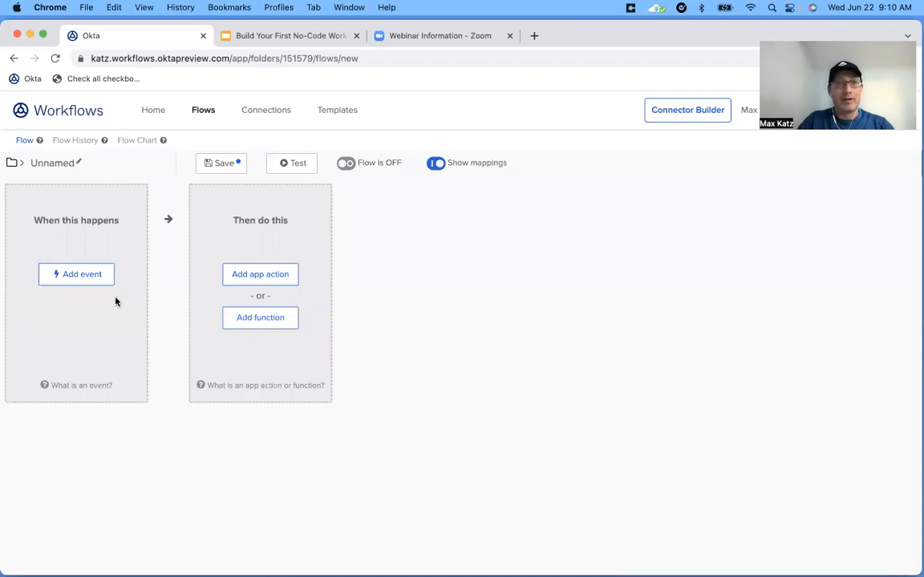
Step: Enter "Get users" as the name of the new flow
left_click(73, 165)
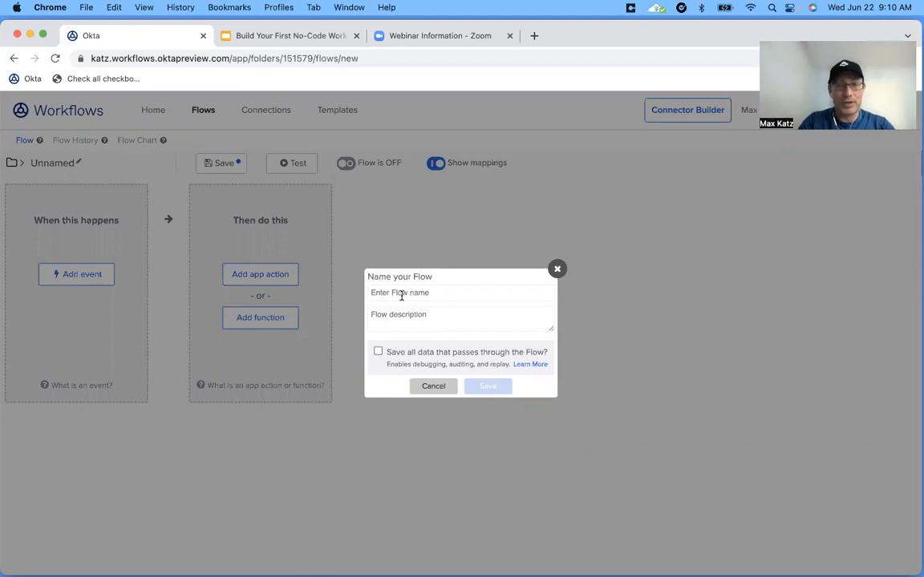
type("Get ina")
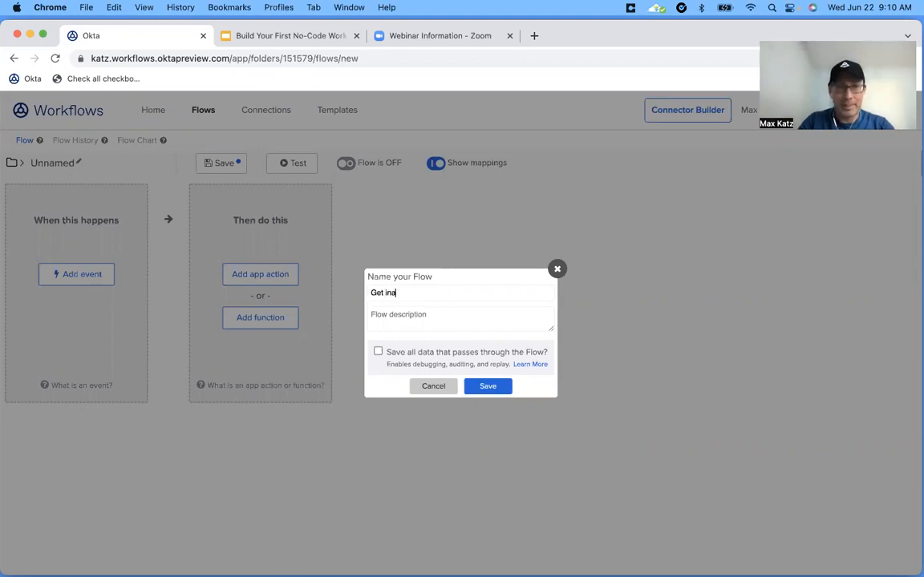
key("BackSpace")
key("BackSpace")
key("BackSpace")
type("users")
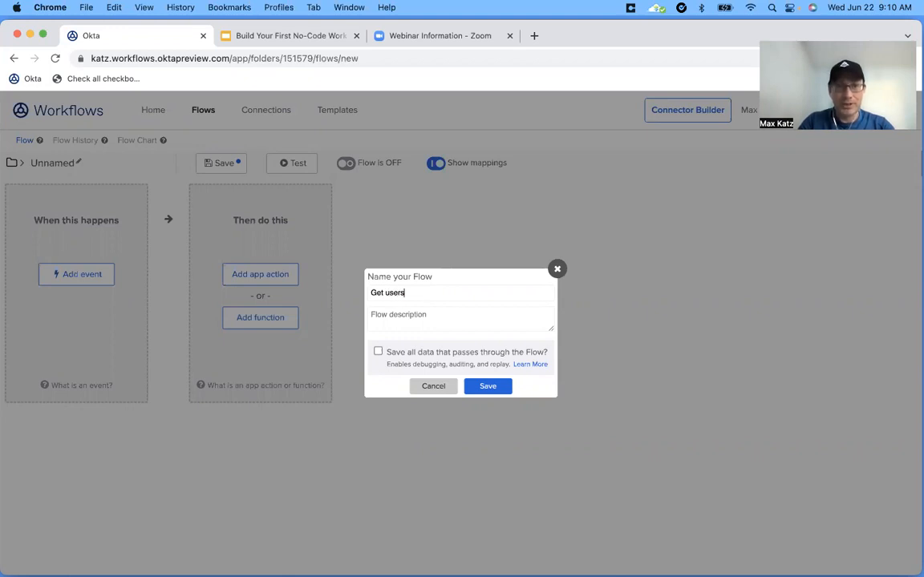
Step: Describe the flow as "Search for users", enable saving all data that passes through it, and save these details
left_click(433, 319)
type("Search for a")
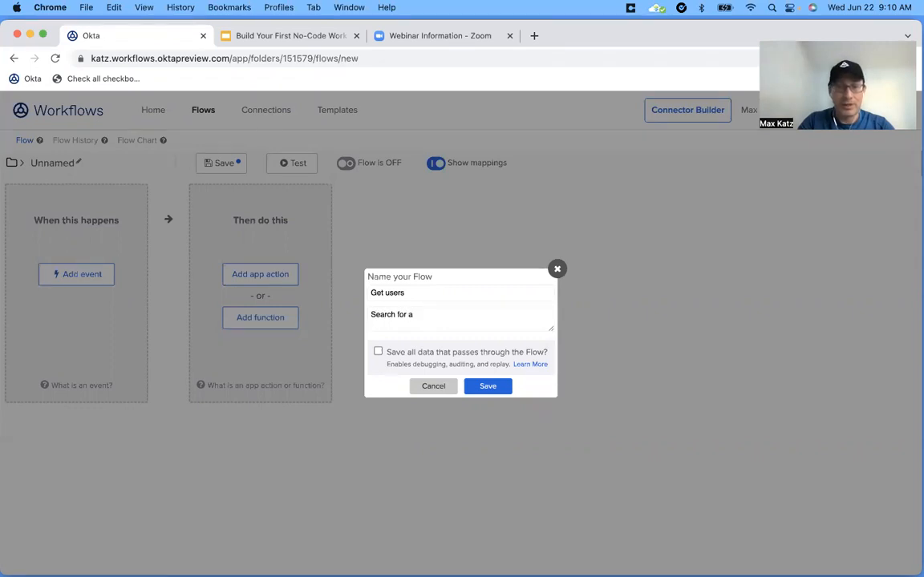
key("BackSpace")
type("users")
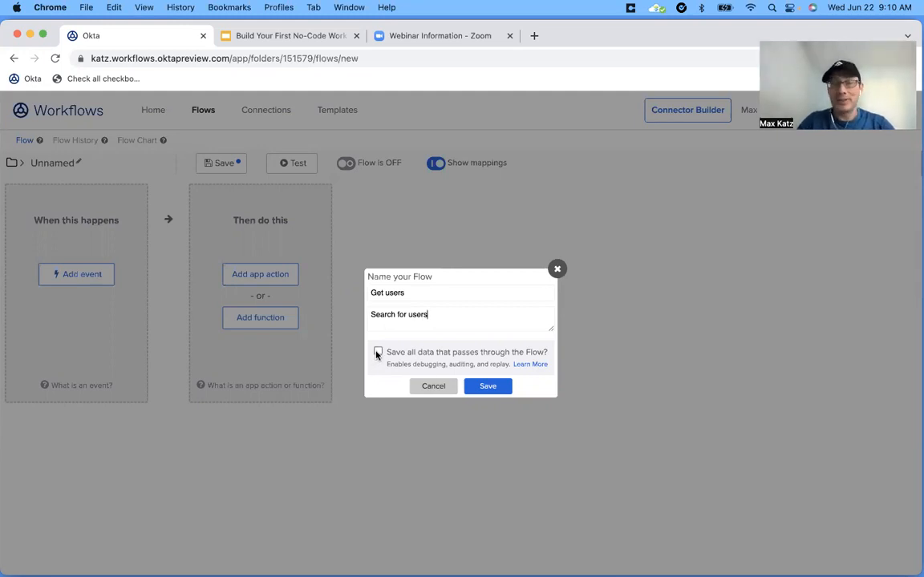
left_click(378, 353)
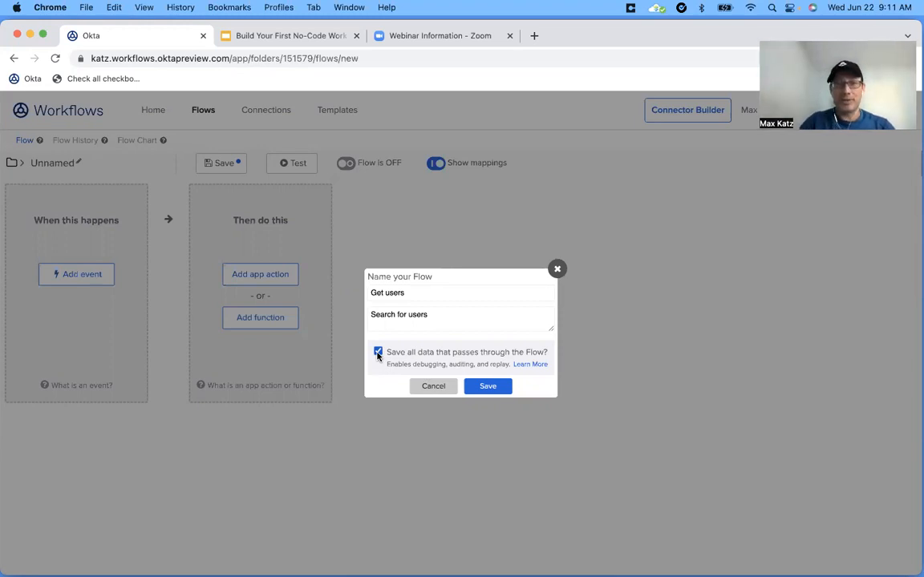
left_click(497, 385)
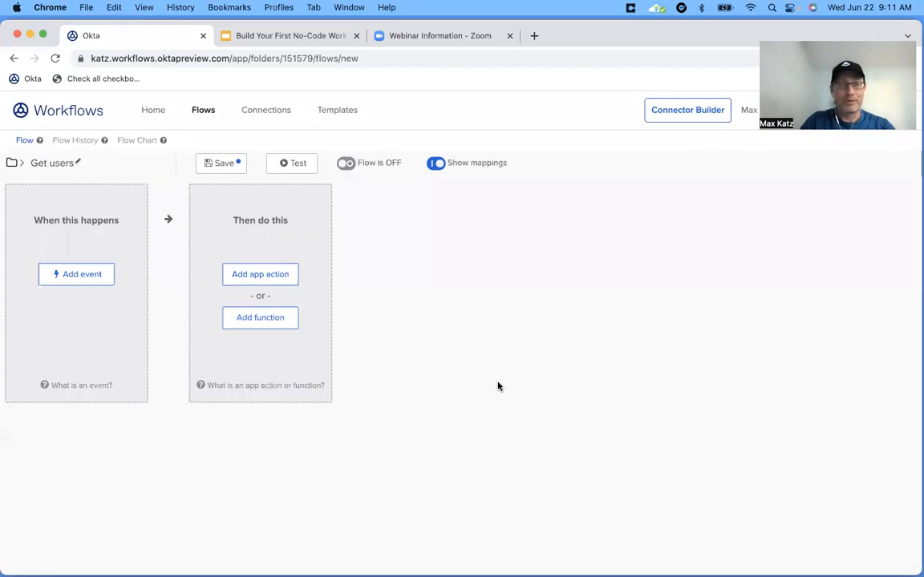
left_click(57, 163)
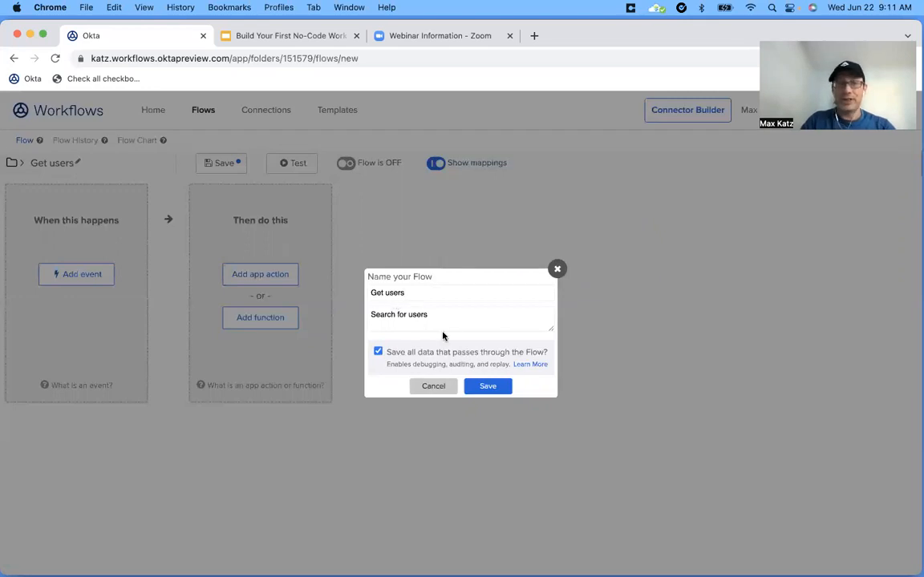
left_click(434, 387)
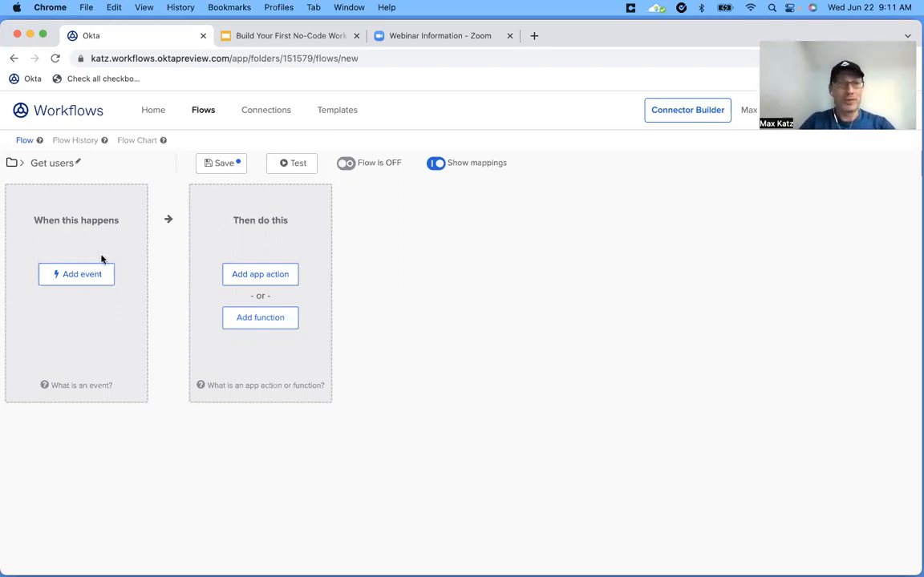
Step: Add Okta's User Account Locked event as the trigger of the flow
left_click(74, 277)
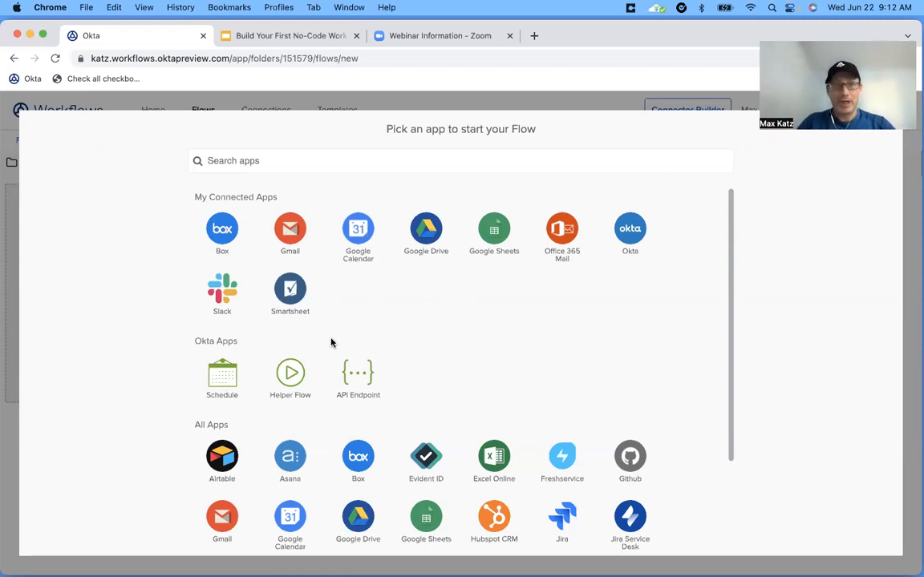
left_click(632, 230)
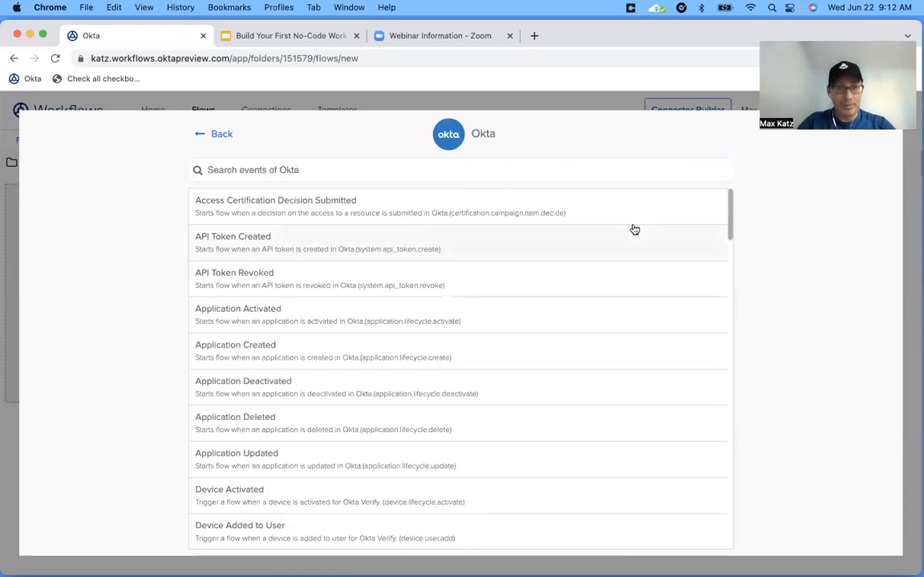
scroll(412, 264, "down", 3)
scroll(414, 266, "down", 10)
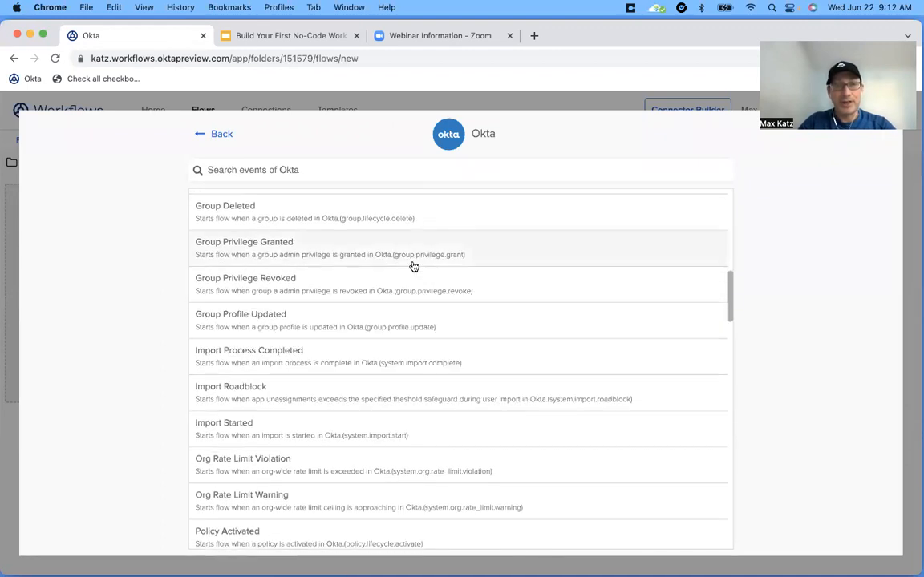
scroll(414, 266, "down", 5)
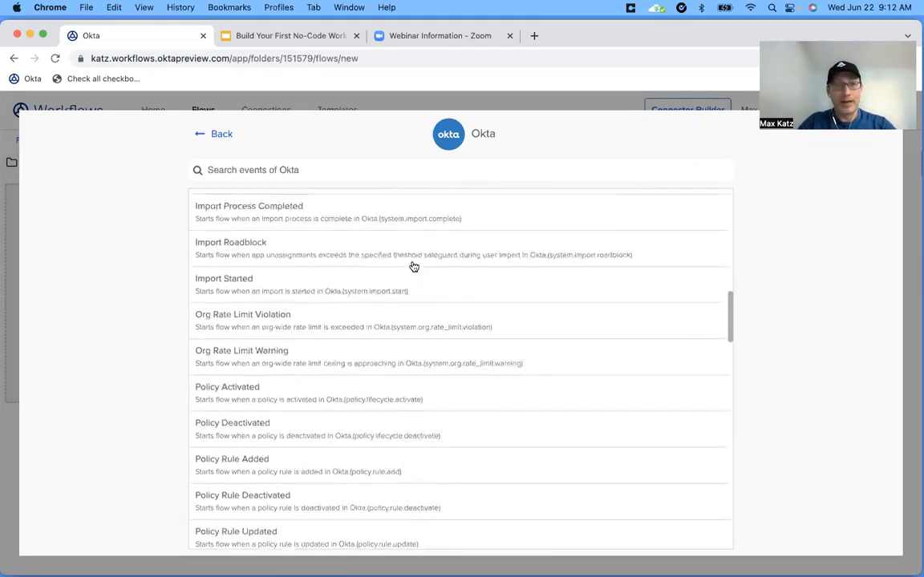
scroll(413, 266, "down", 2)
scroll(414, 267, "down", 4)
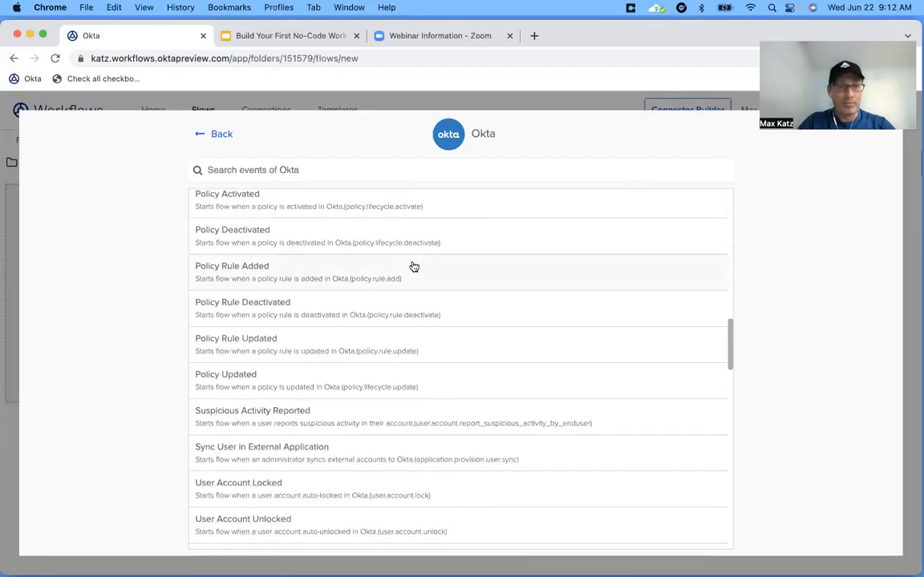
scroll(414, 266, "down", 2)
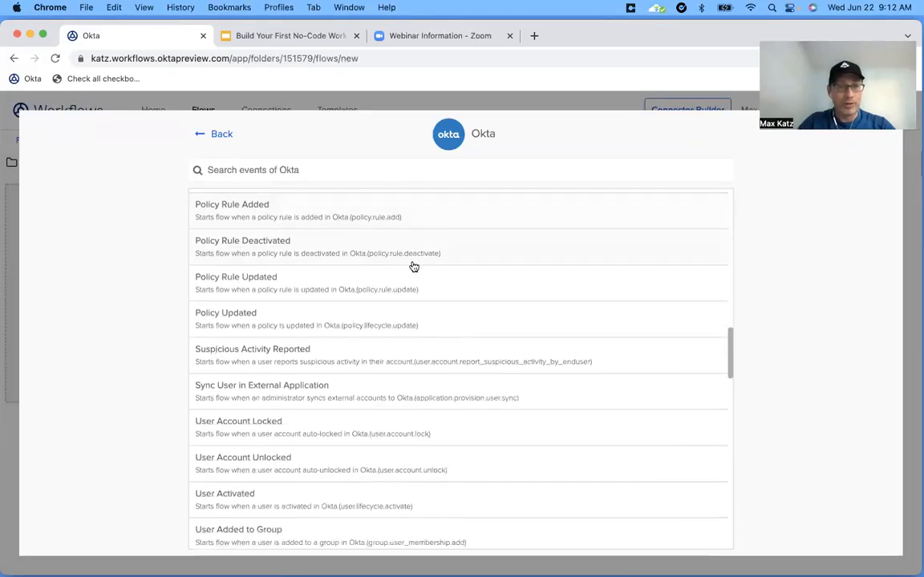
left_click(270, 433)
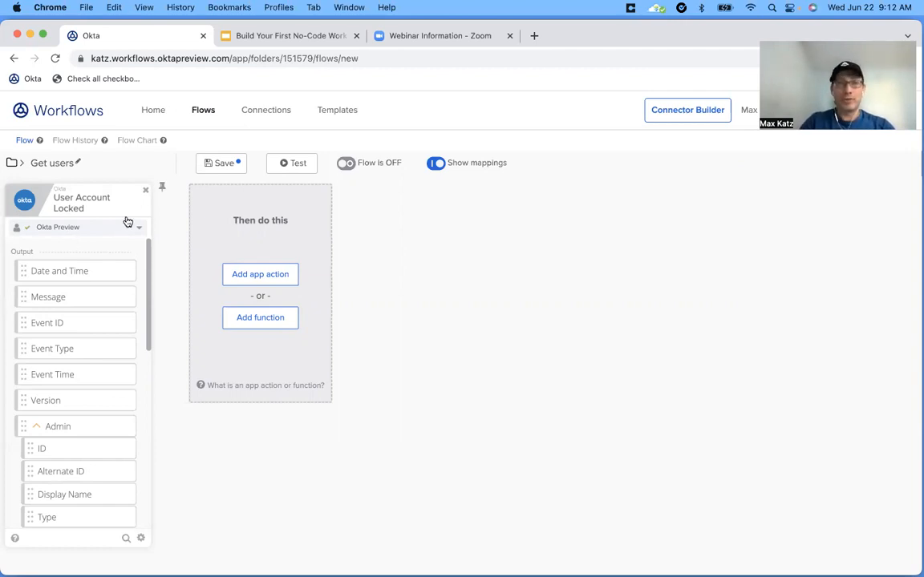
Step: Delete the User Account Locked event card and look through the apps available for starting the flow
left_click(145, 193)
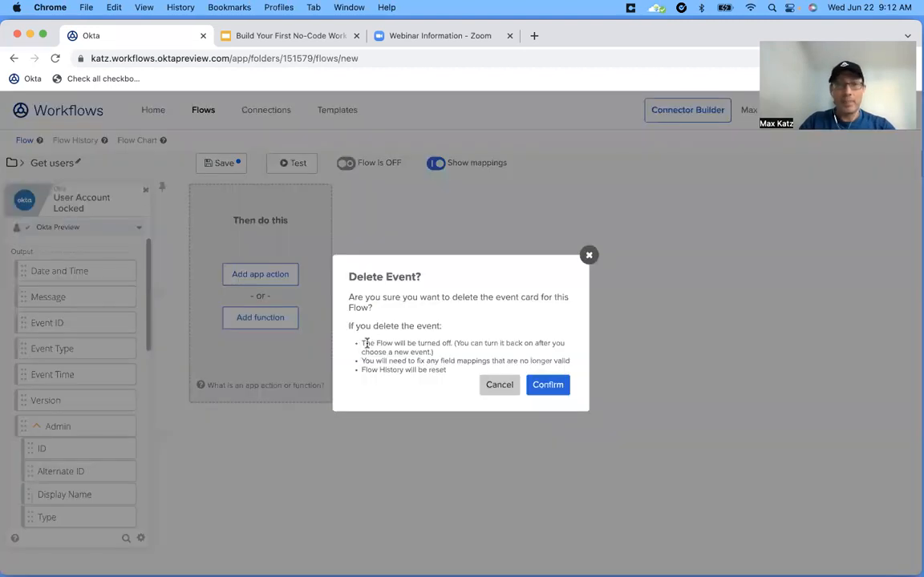
left_click(548, 385)
left_click(65, 280)
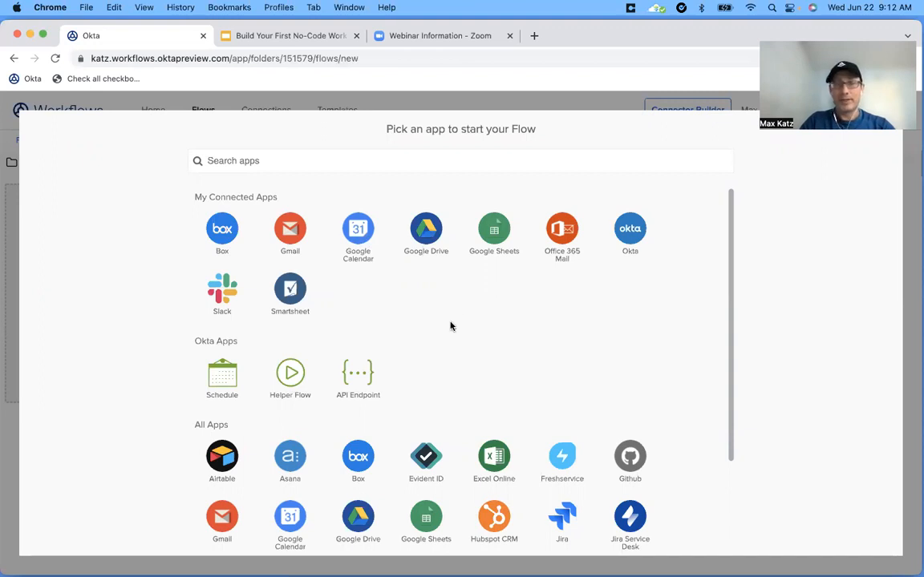
scroll(450, 326, "down", 2)
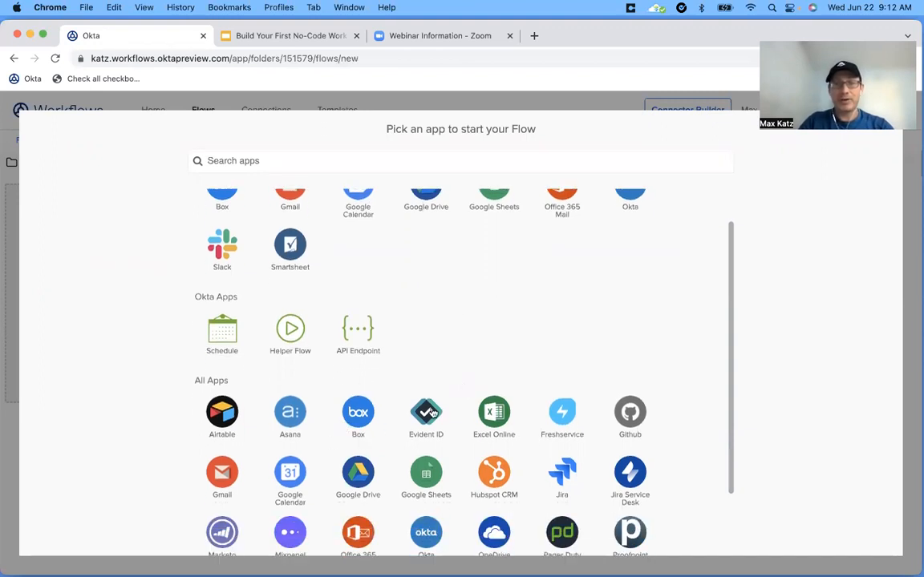
scroll(463, 389, "up", 2)
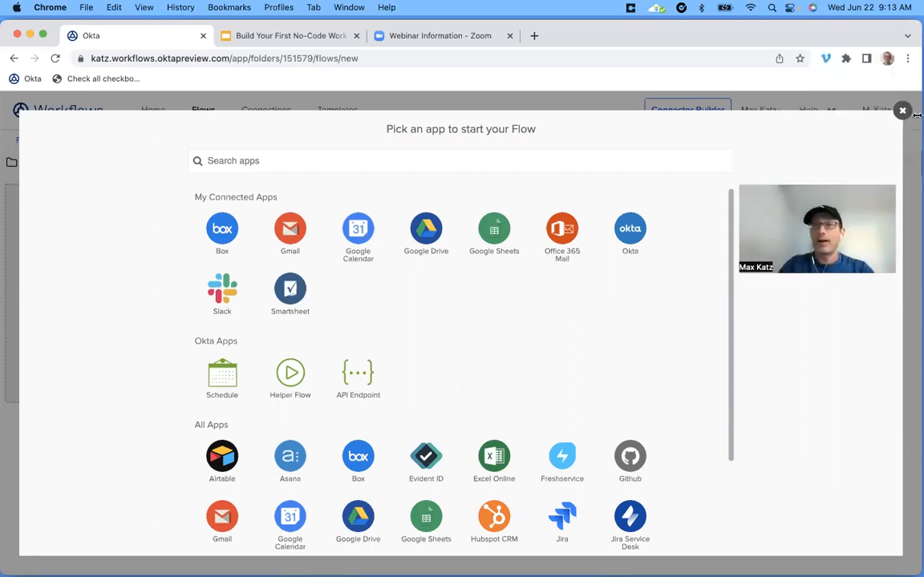
left_click(901, 112)
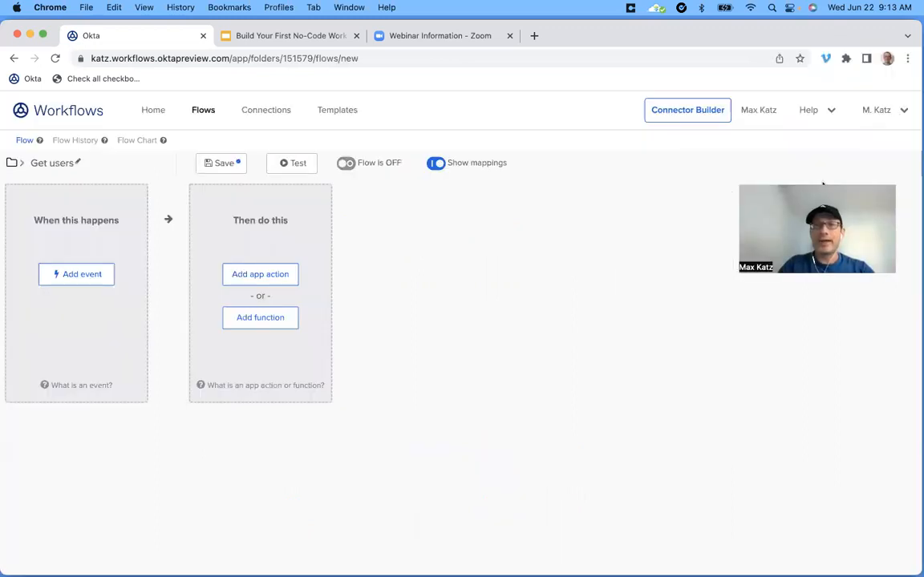
Step: Add an API Endpoint event as the flow's trigger, with its security level set to Expose as Public Service
left_click(79, 274)
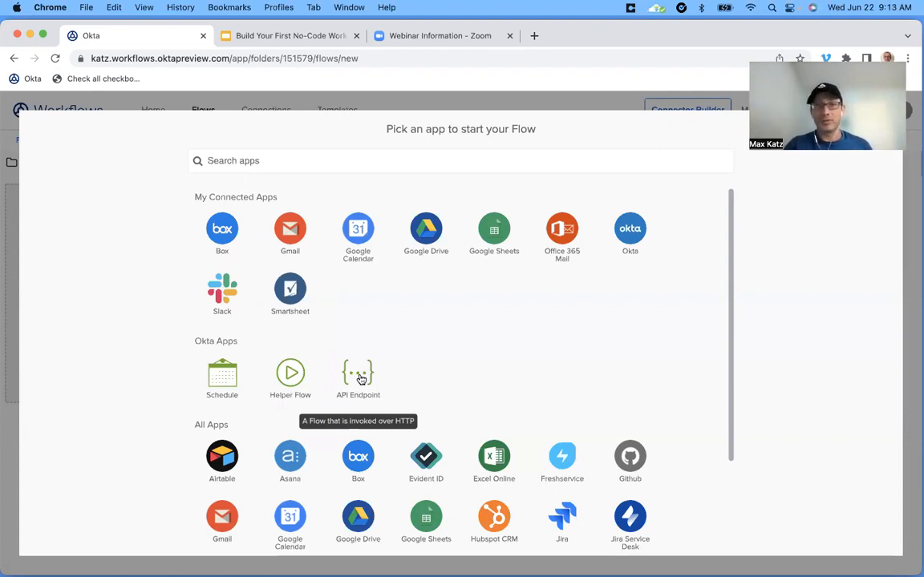
left_click(360, 380)
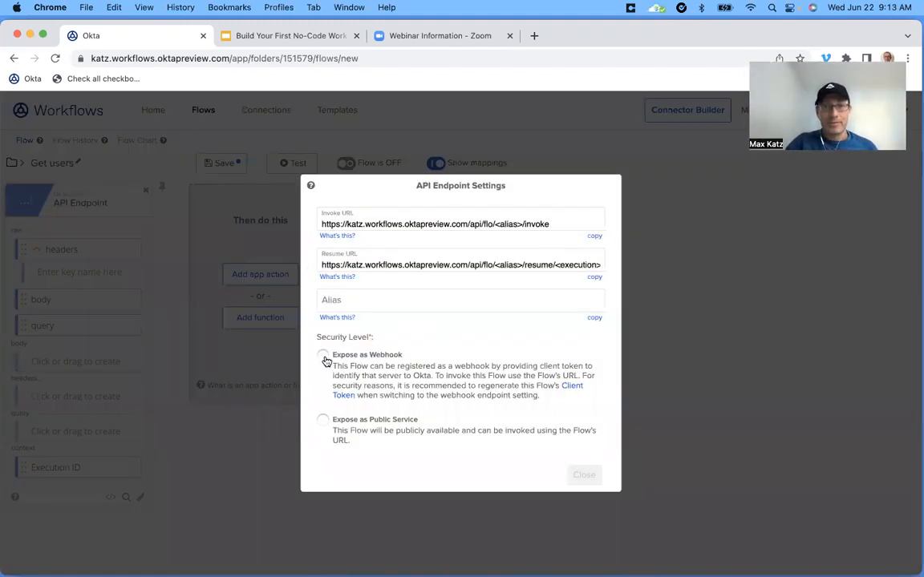
left_click(323, 420)
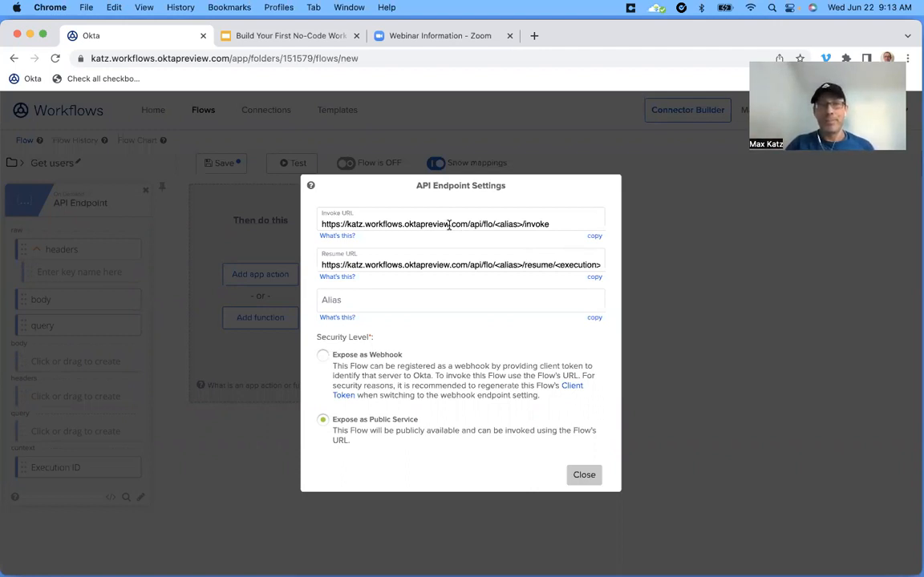
left_click(584, 475)
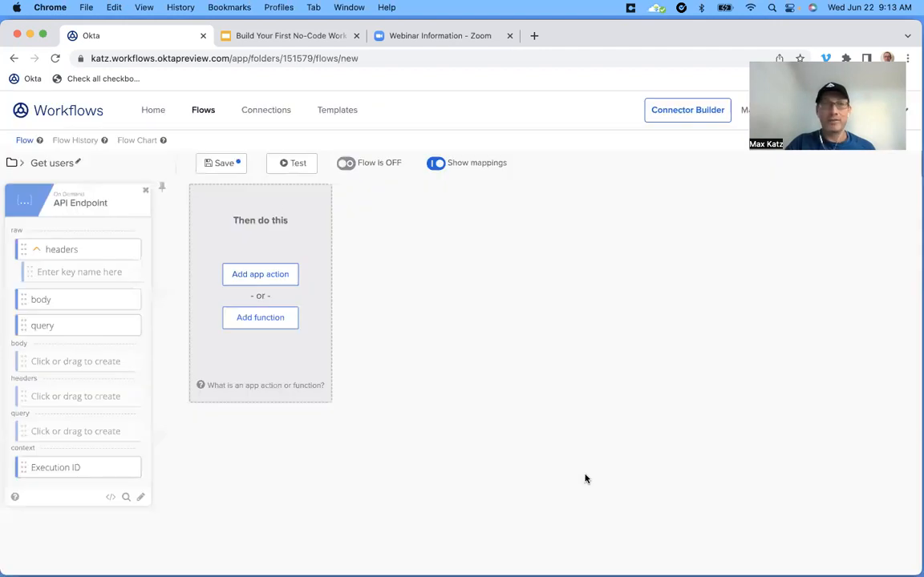
Step: Delete the API Endpoint event card and review the apps offered for triggering the flow, leaving the event empty
left_click(146, 190)
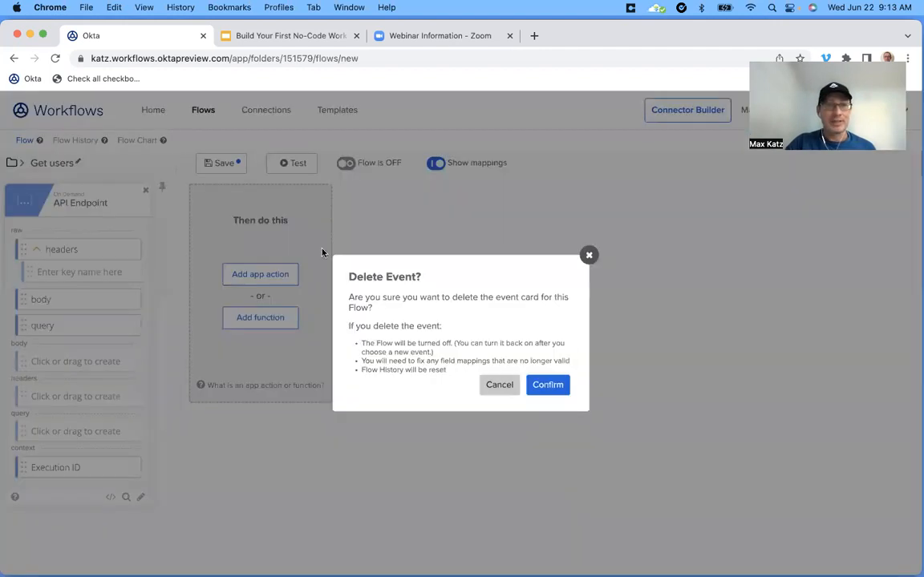
left_click(542, 383)
left_click(83, 276)
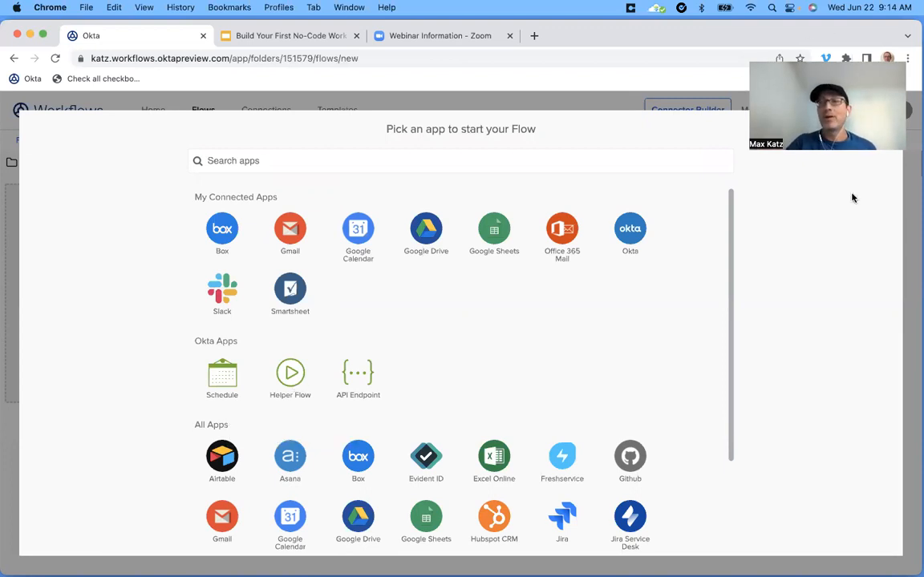
left_click(903, 113)
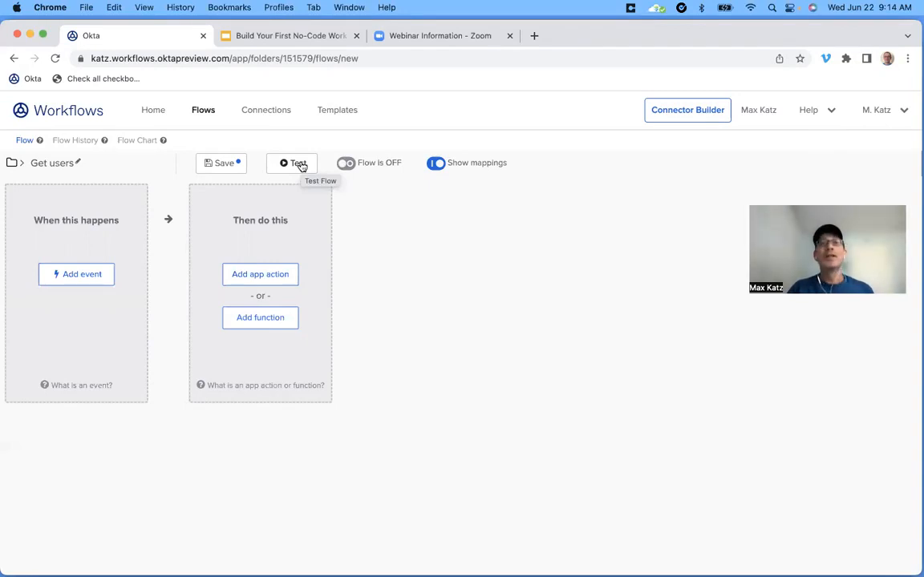
left_click(86, 286)
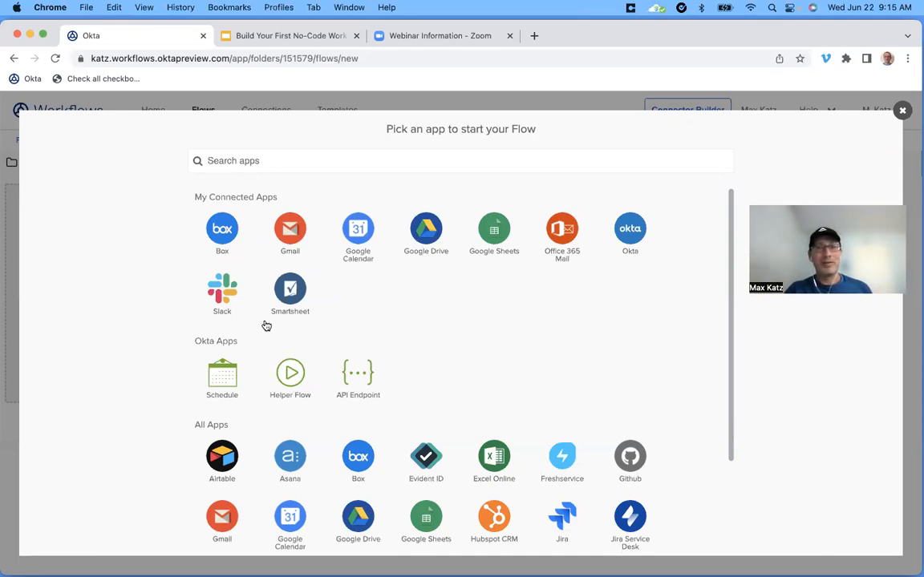
left_click(902, 110)
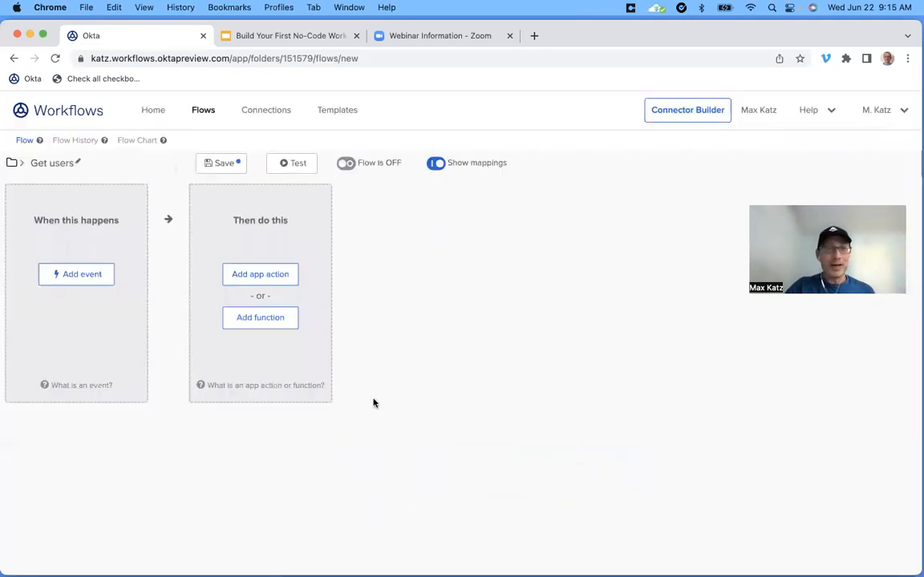
Step: Add a Scheduled Flow event as the flow's trigger, running weekly on Wednesday at 9:00 AM
left_click(93, 273)
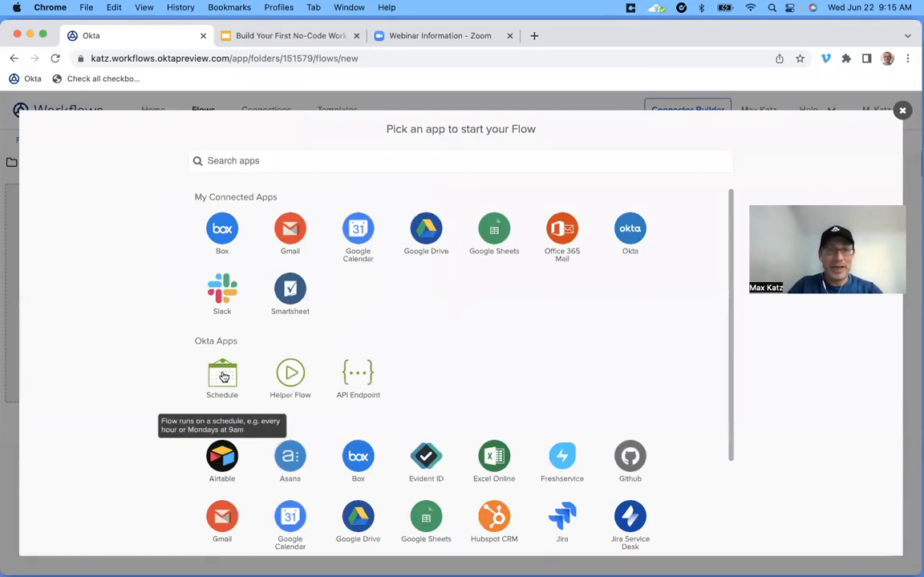
left_click(221, 376)
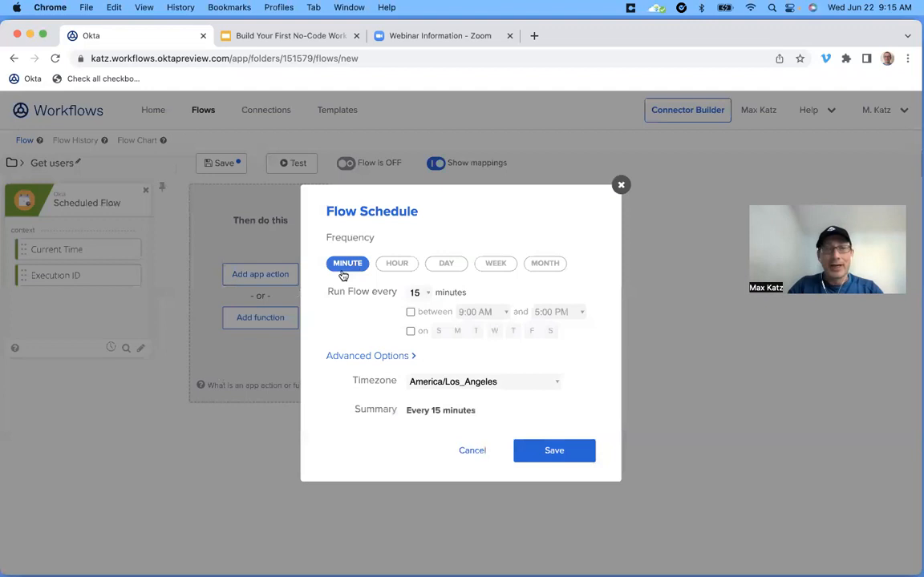
left_click(497, 264)
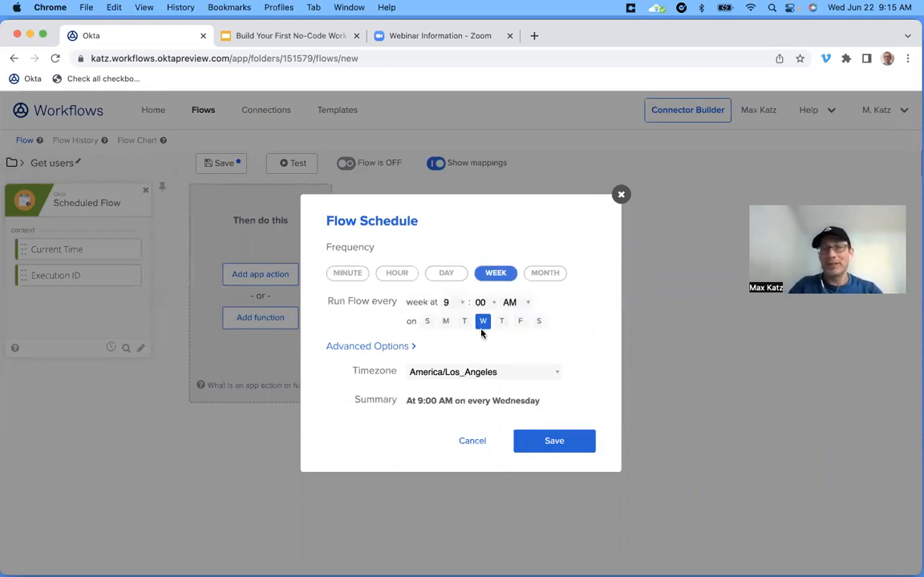
left_click(552, 441)
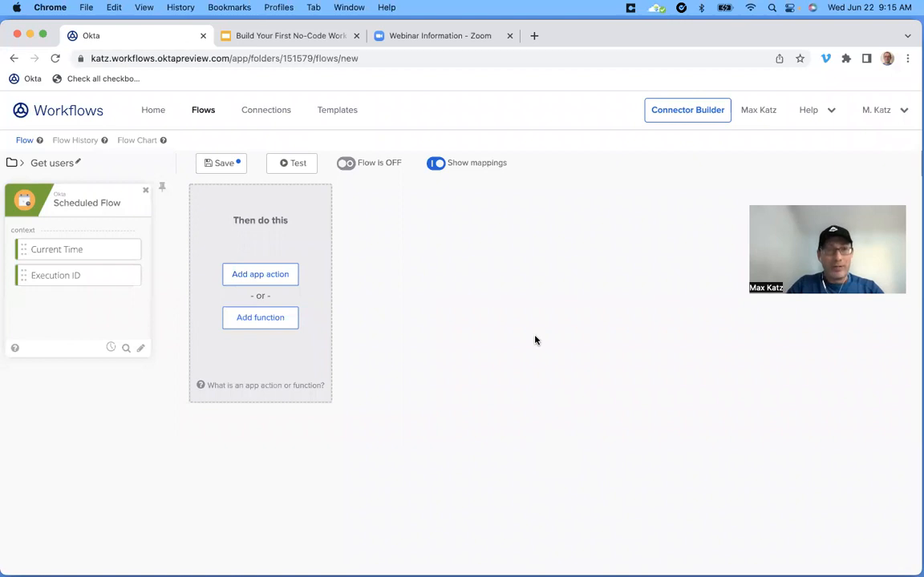
Step: Start adding an app action after the trigger and look through the connected apps and all available apps
left_click(257, 277)
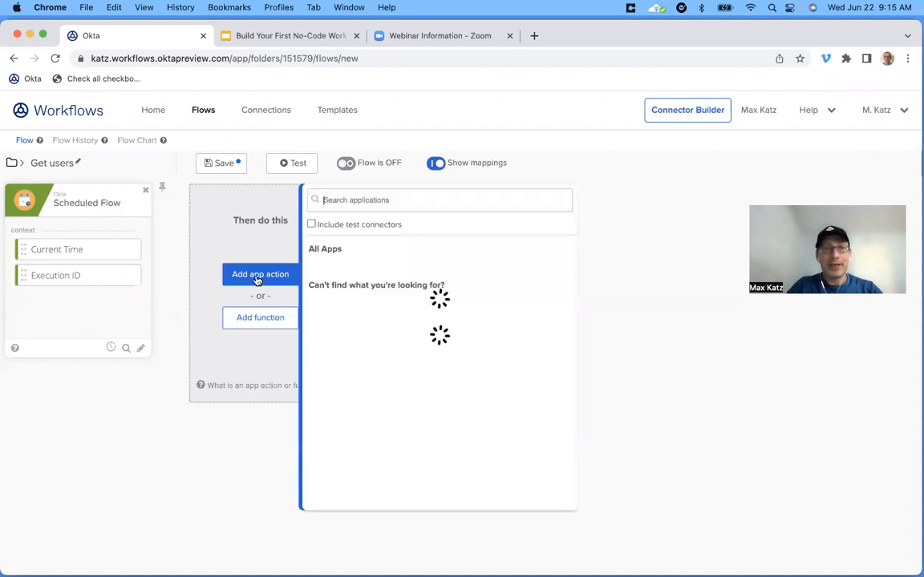
scroll(466, 295, "down", 5)
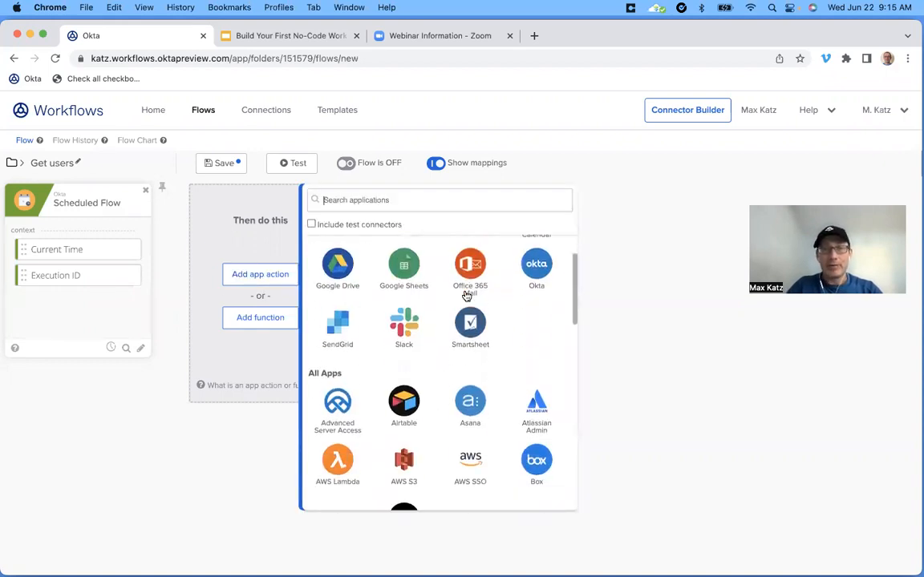
scroll(466, 296, "up", 3)
scroll(466, 296, "up", 1)
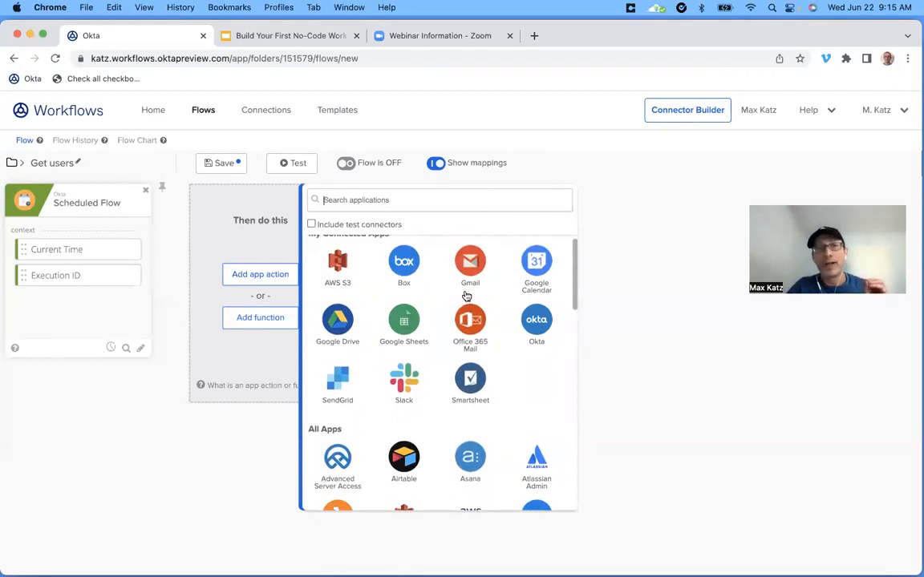
scroll(487, 300, "up", 1)
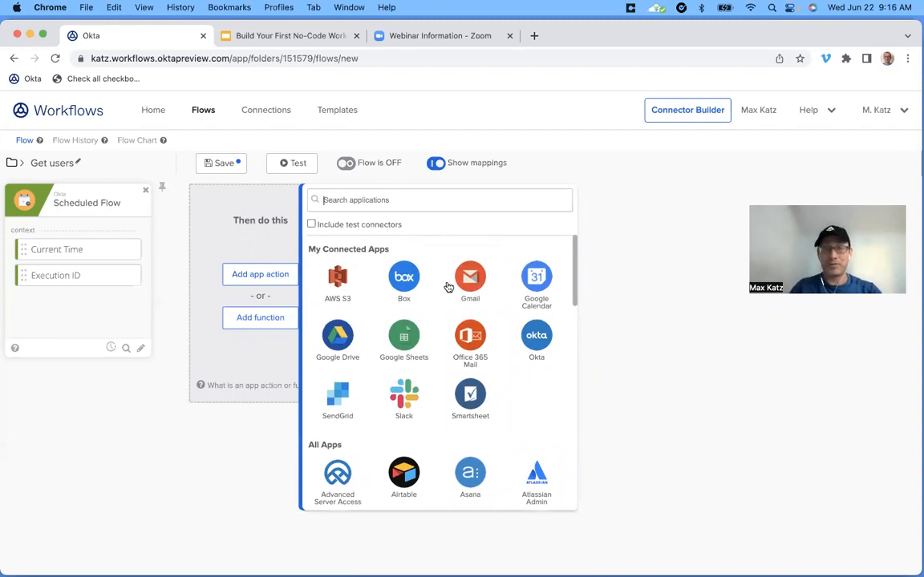
scroll(460, 317, "down", 3)
scroll(463, 327, "down", 1)
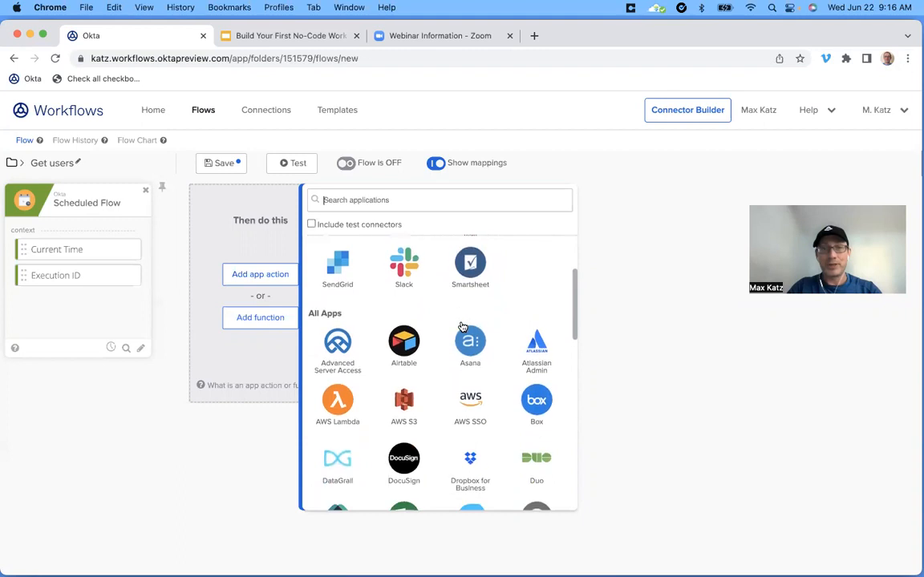
scroll(462, 325, "up", 3)
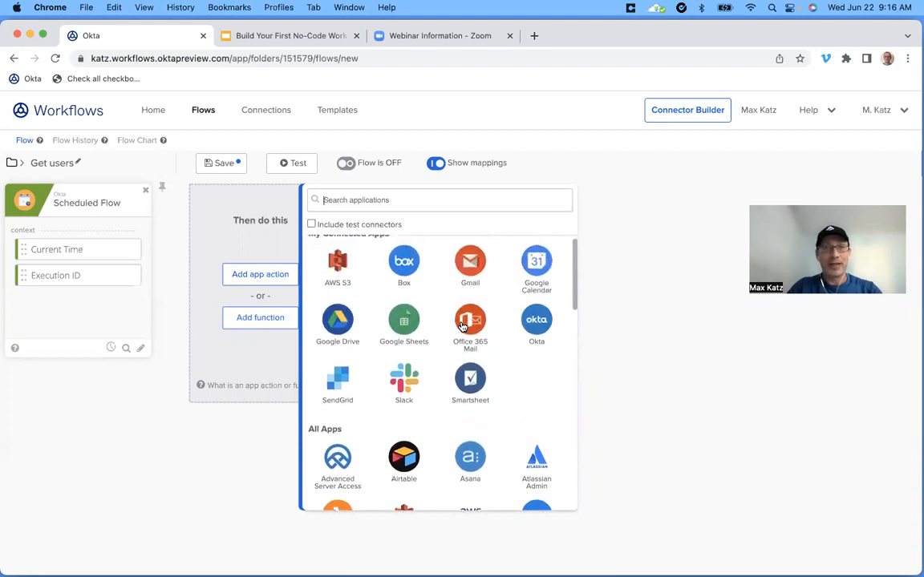
scroll(462, 326, "up", 1)
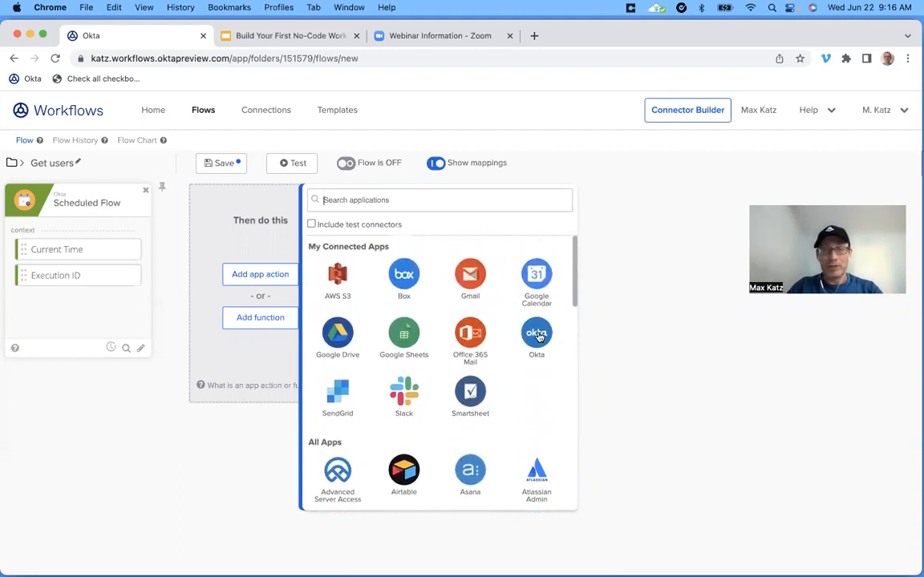
Step: Find Okta's search actions and add the List Users with Search action to the flow
left_click(541, 336)
scroll(461, 309, "down", 3)
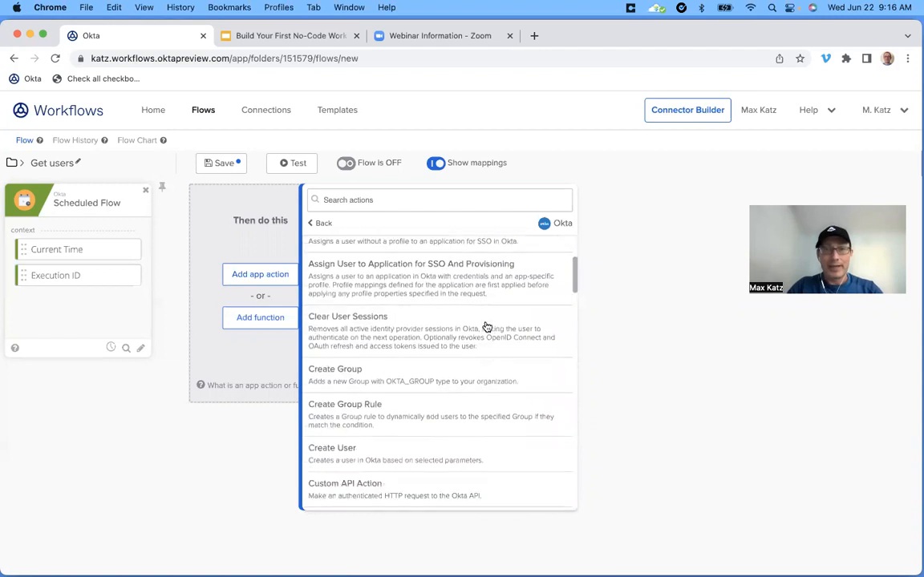
left_click(482, 205)
type("sear4")
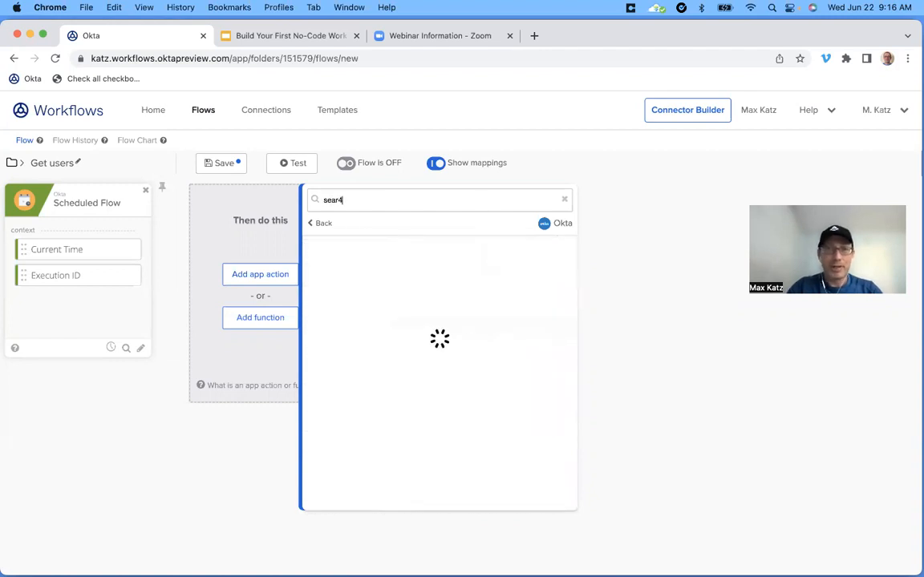
key("BackSpace")
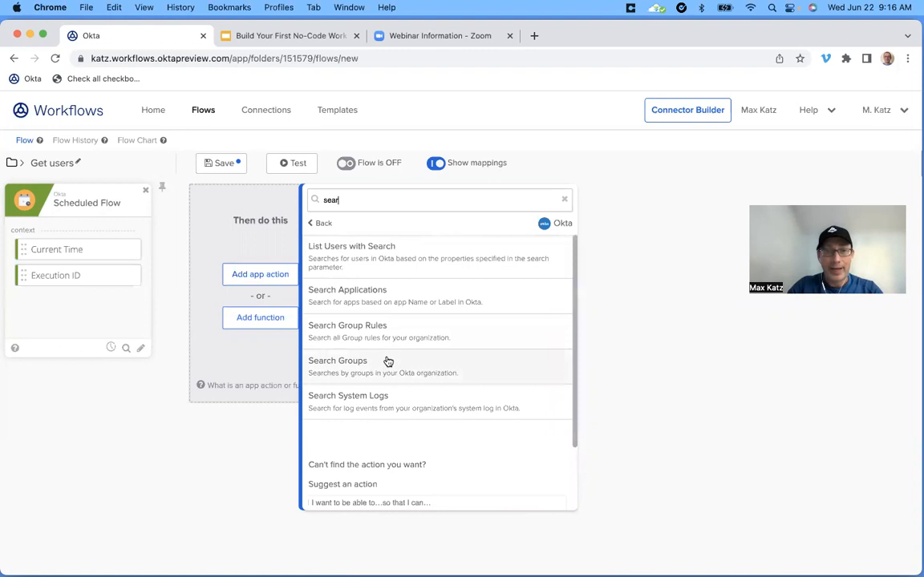
left_click(384, 260)
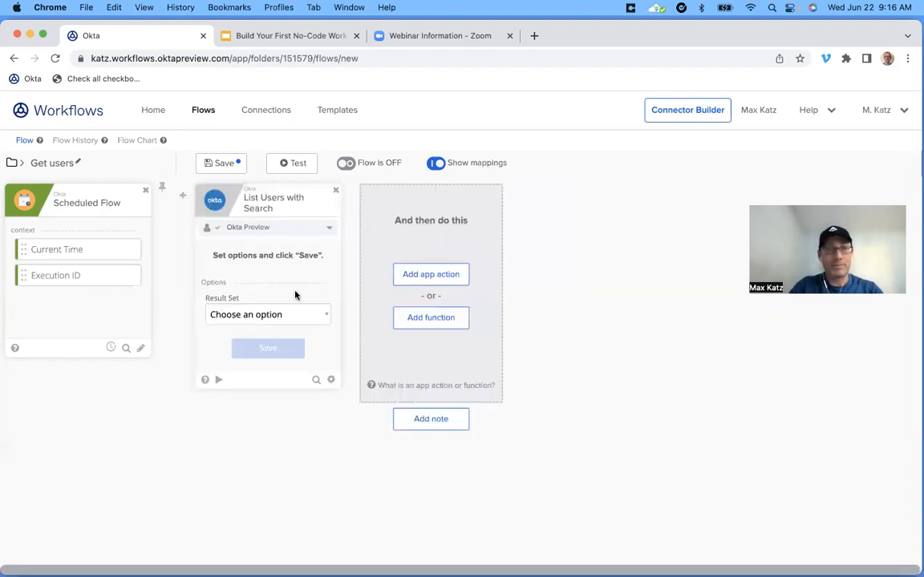
Step: Set the List Users with Search card's Result Set to Stream Matching Records and save it with the default fields
left_click(285, 313)
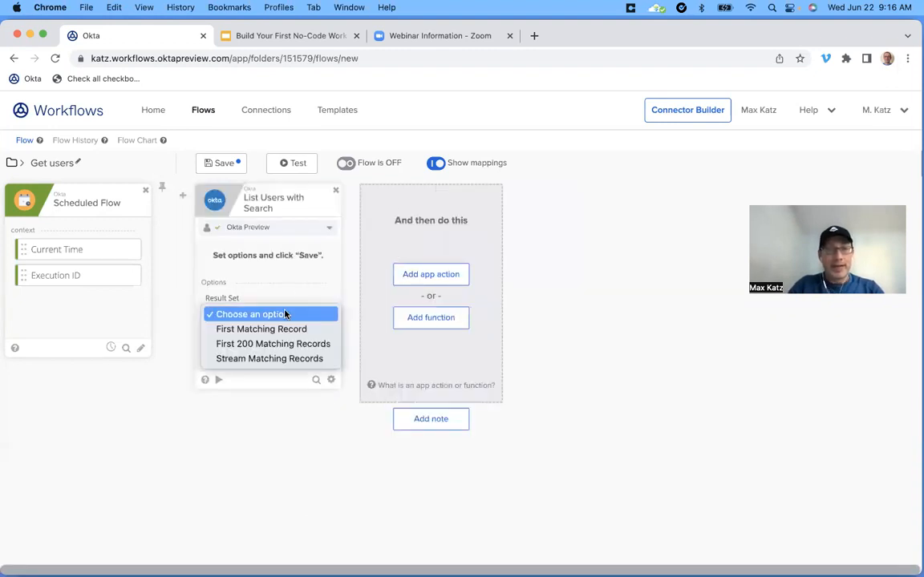
left_click(275, 360)
left_click(269, 353)
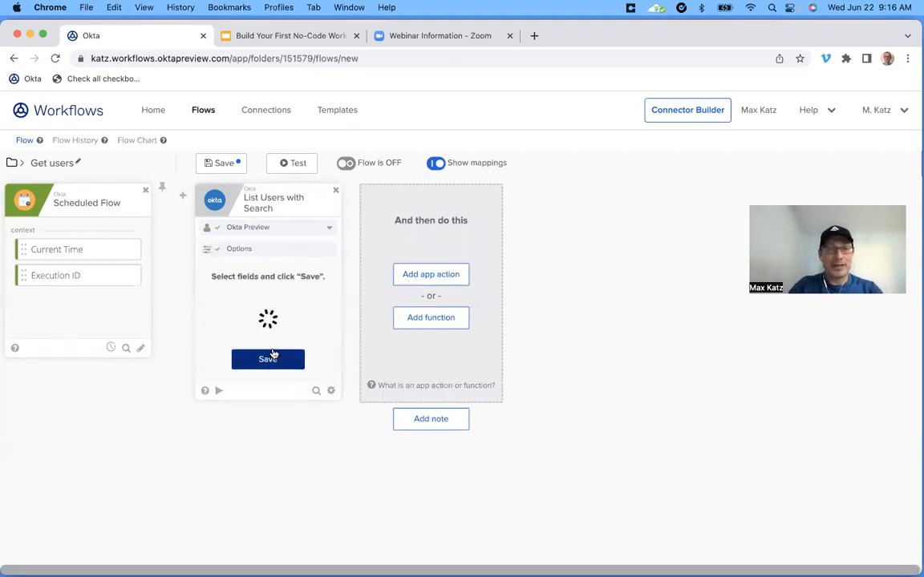
scroll(283, 337, "down", 3)
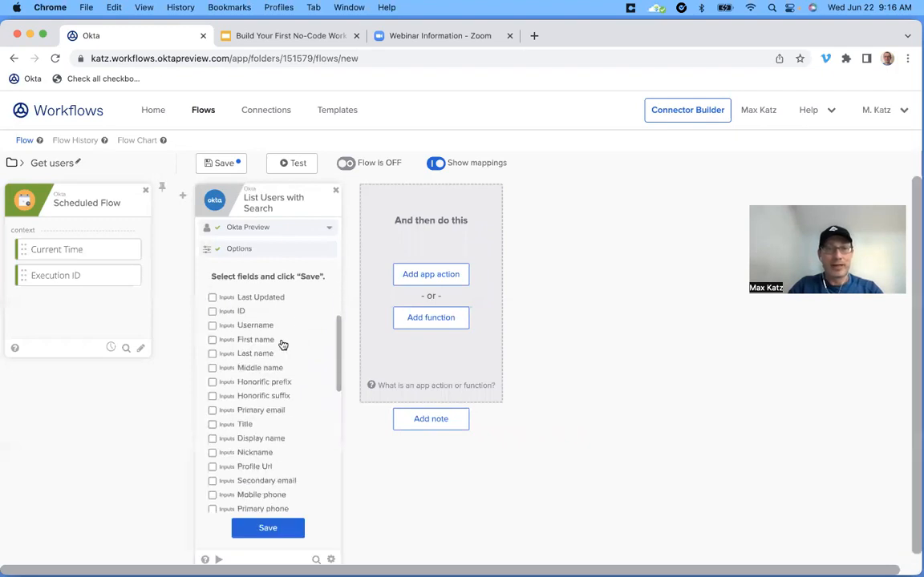
scroll(283, 345, "down", 5)
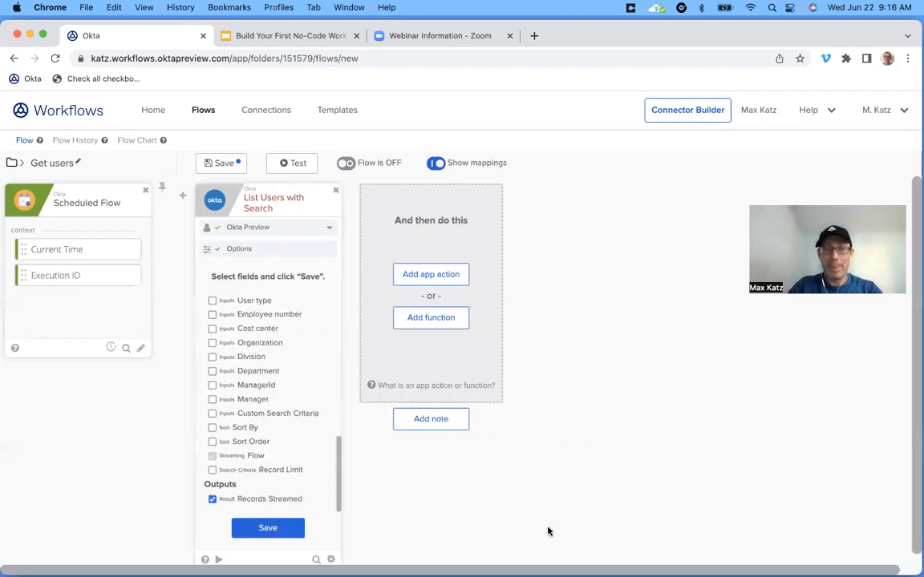
left_click(268, 529)
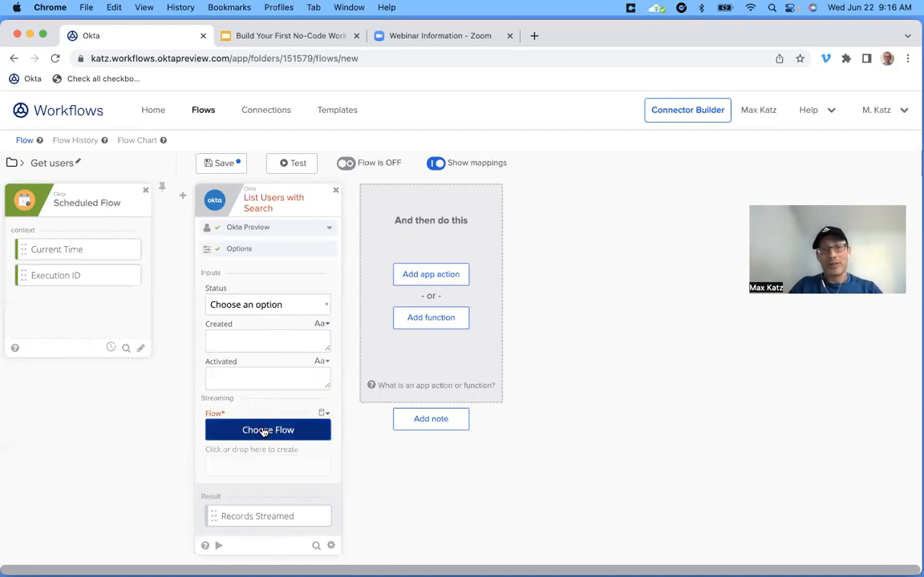
Step: Change the Result Set of the List Users with Search card to First 200 Matching Records and save the default fields
left_click(269, 250)
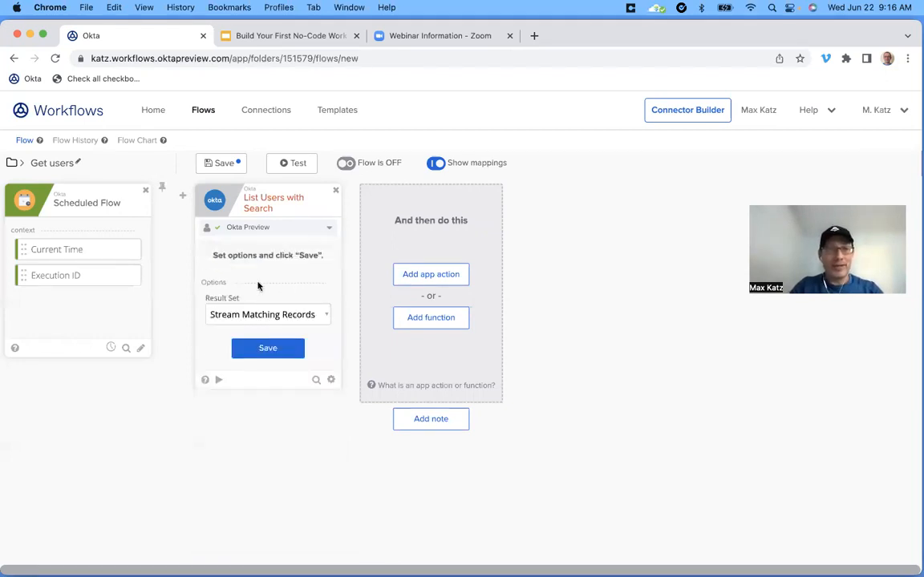
left_click(278, 316)
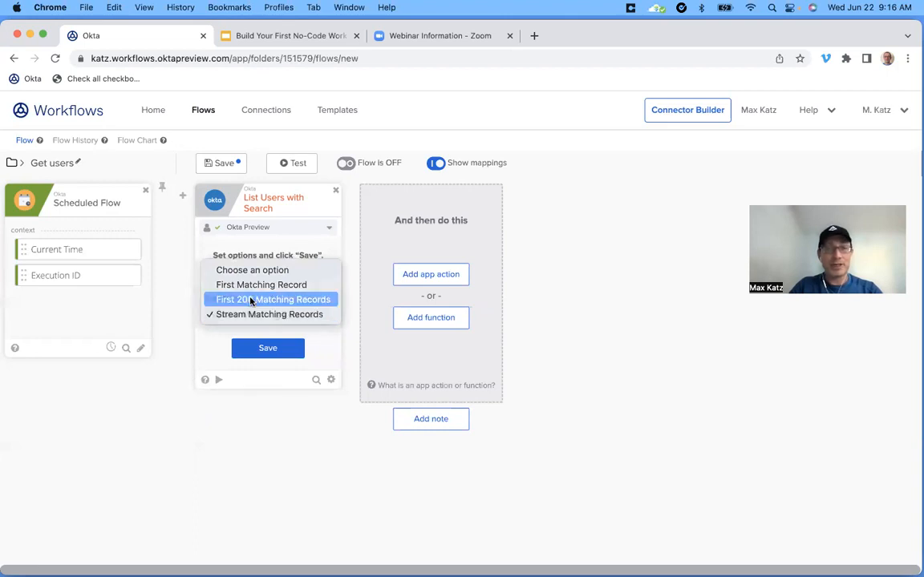
left_click(251, 299)
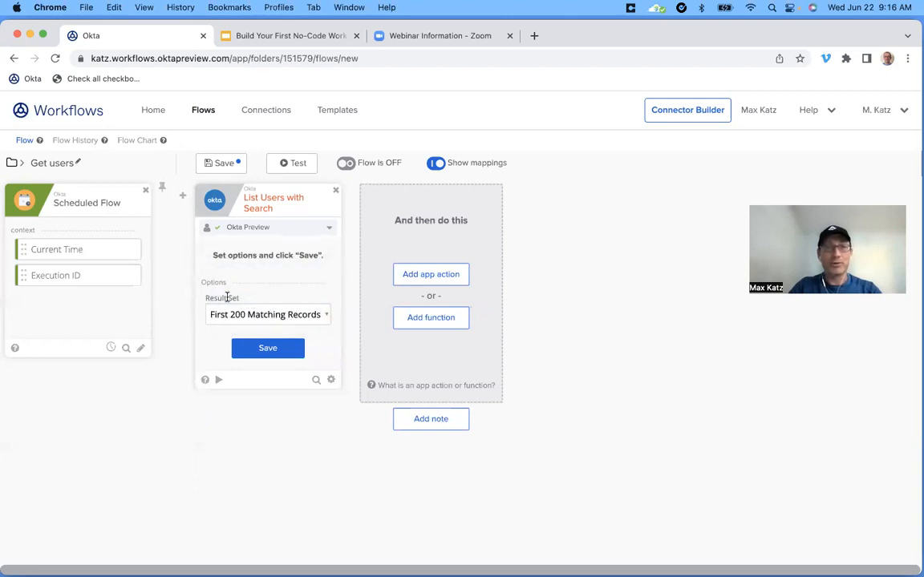
left_click(267, 349)
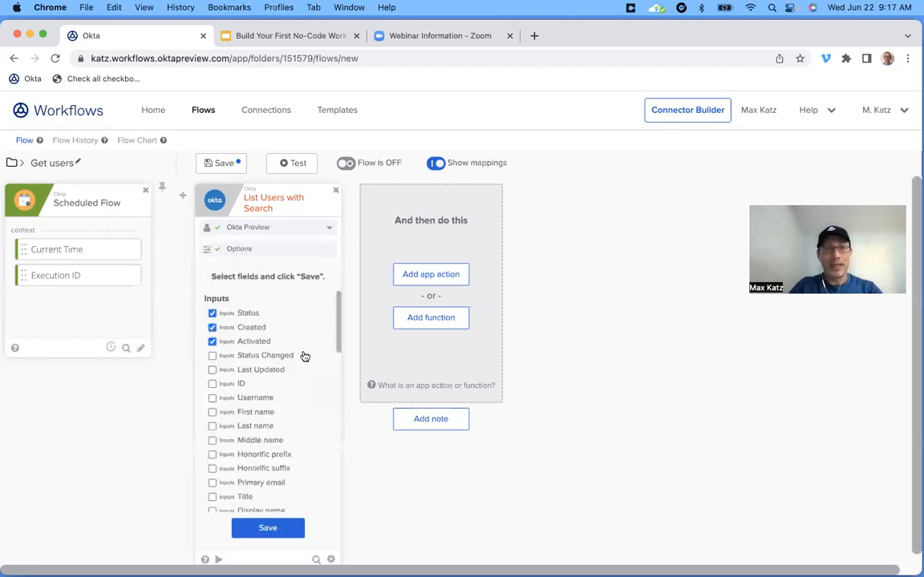
left_click(267, 528)
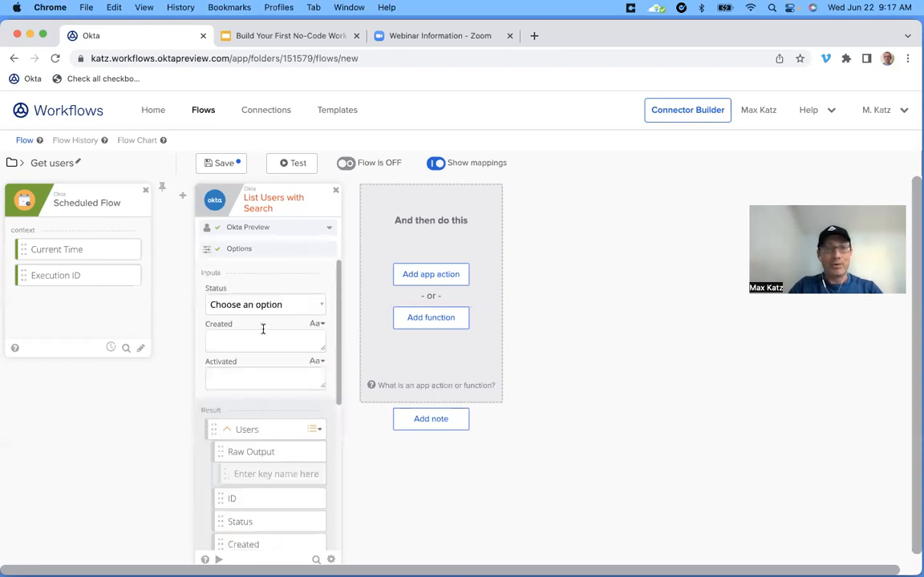
Step: Set the Status input of List Users with Search to ACTIVE and run a test of this card alone
left_click(281, 304)
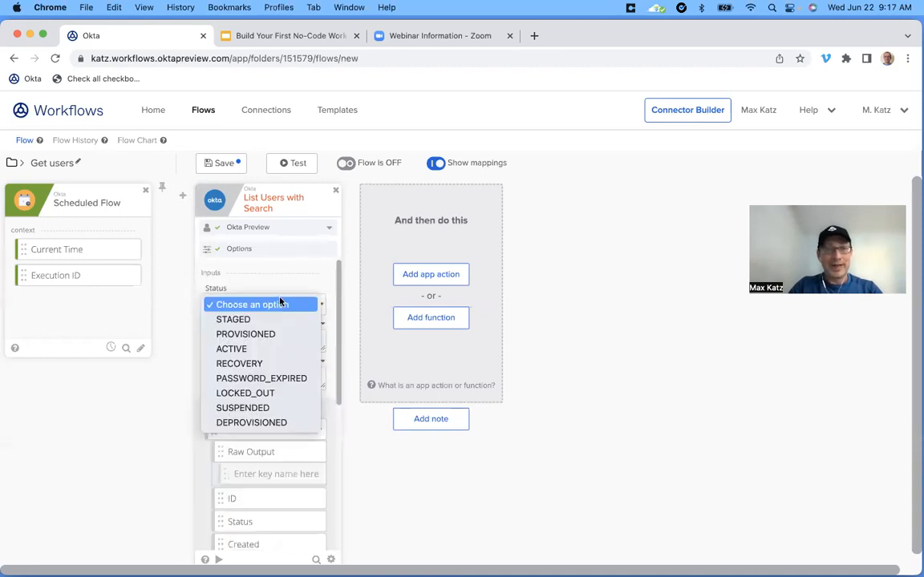
left_click(266, 348)
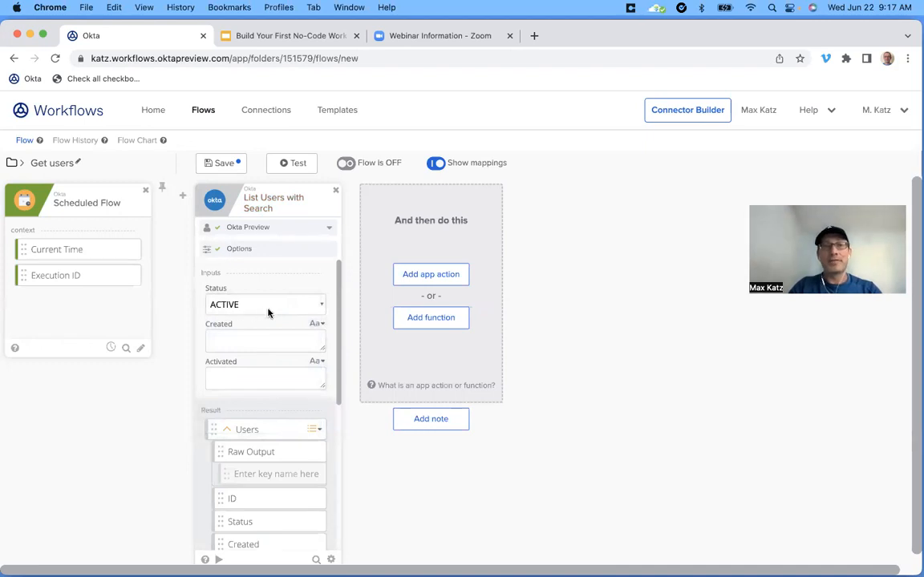
scroll(268, 313, "down", 10)
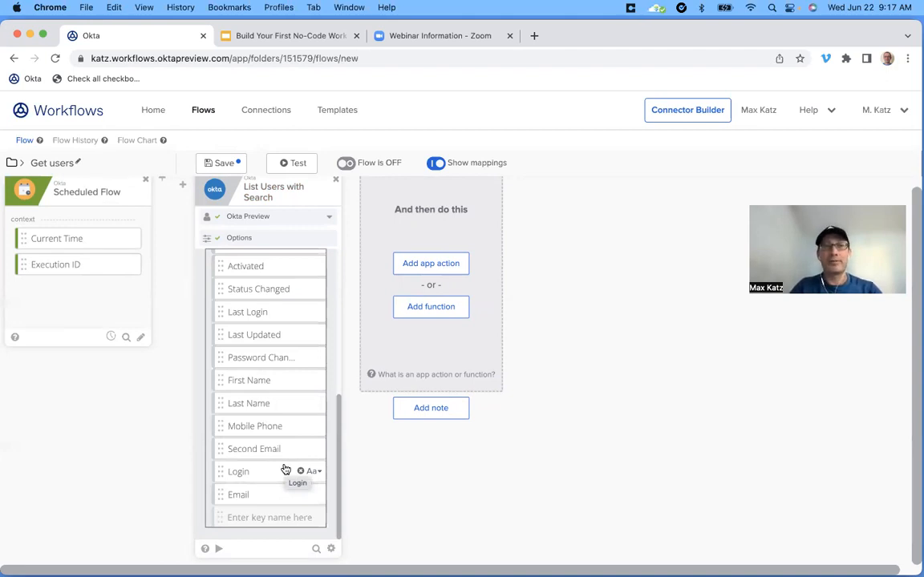
left_click(219, 550)
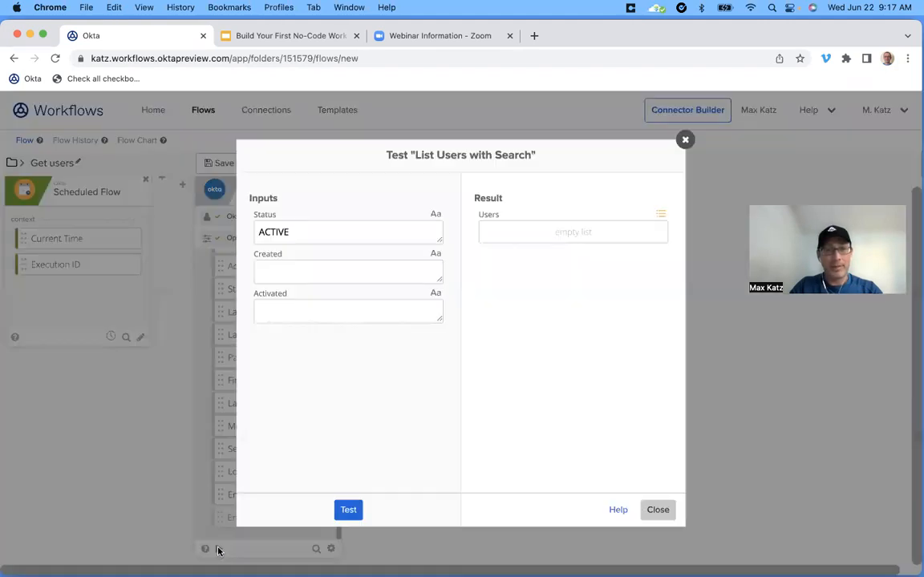
left_click(348, 509)
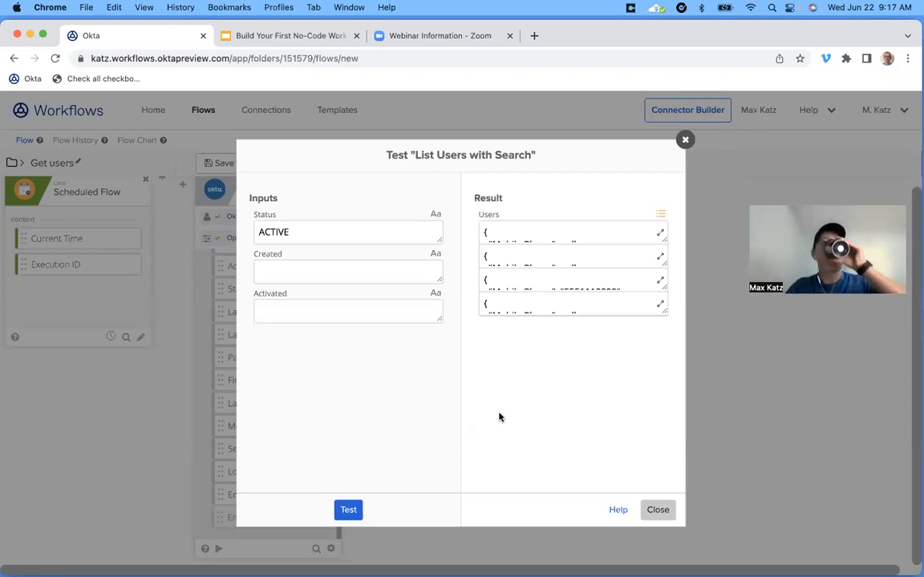
Step: Examine the returned user records in the List Users with Search test result by enlarging each one, and close the test
left_click(663, 311)
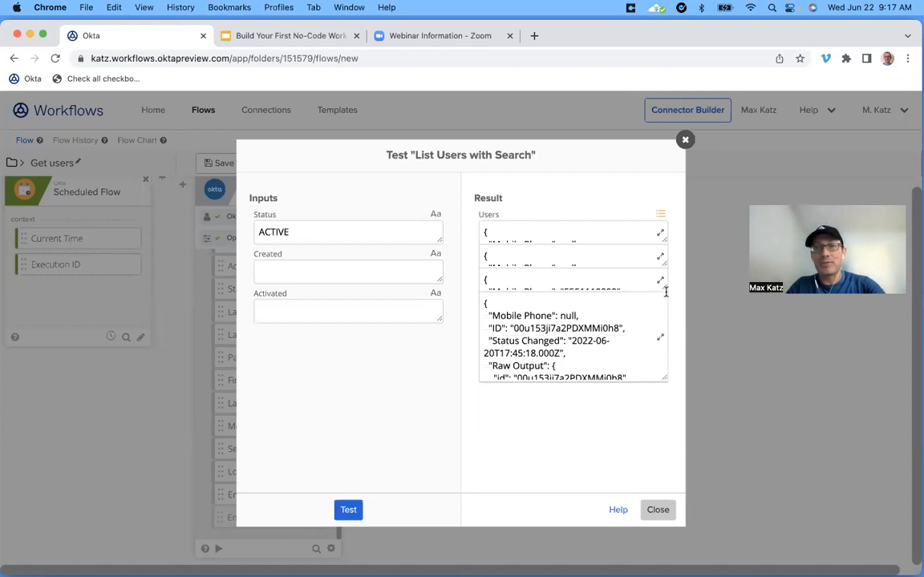
left_click_drag(662, 284, 661, 337)
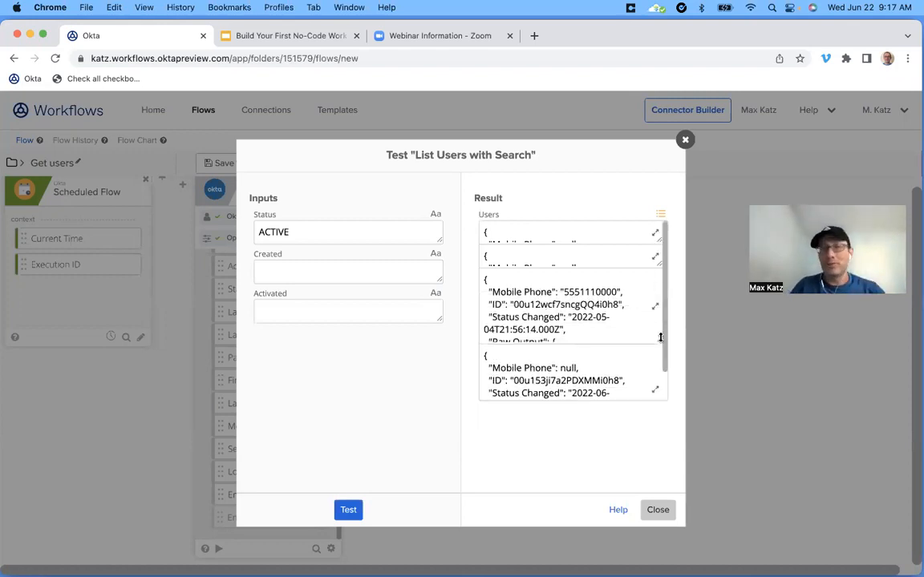
left_click_drag(659, 265, 658, 306)
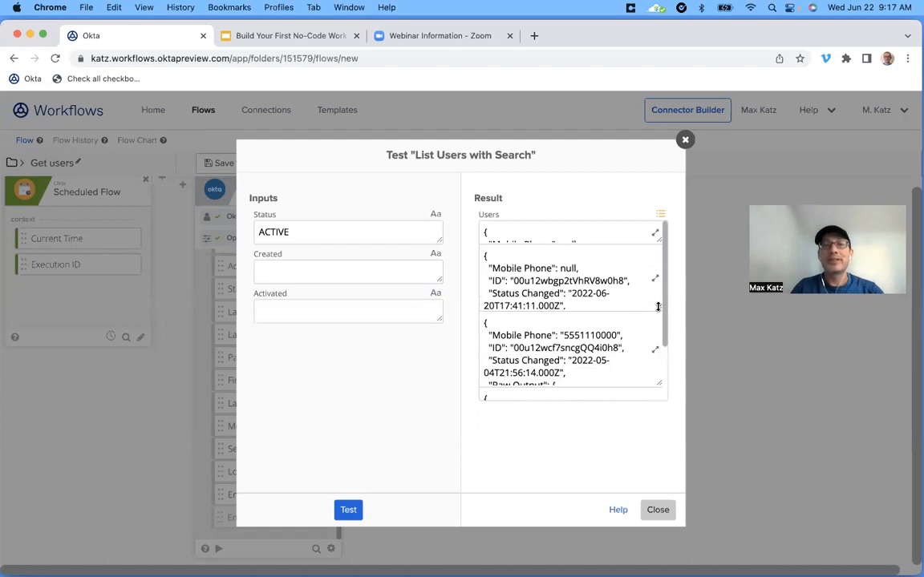
left_click_drag(658, 241, 658, 274)
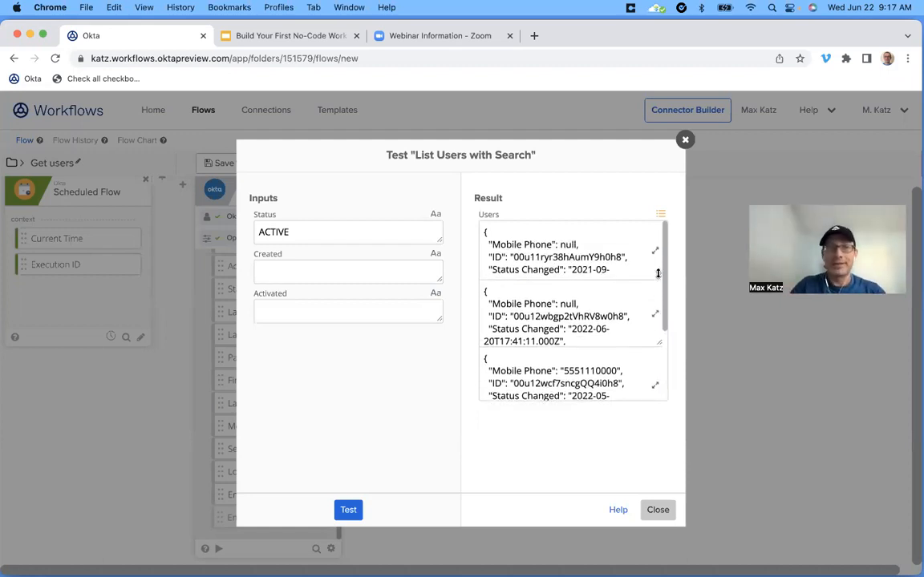
left_click(659, 508)
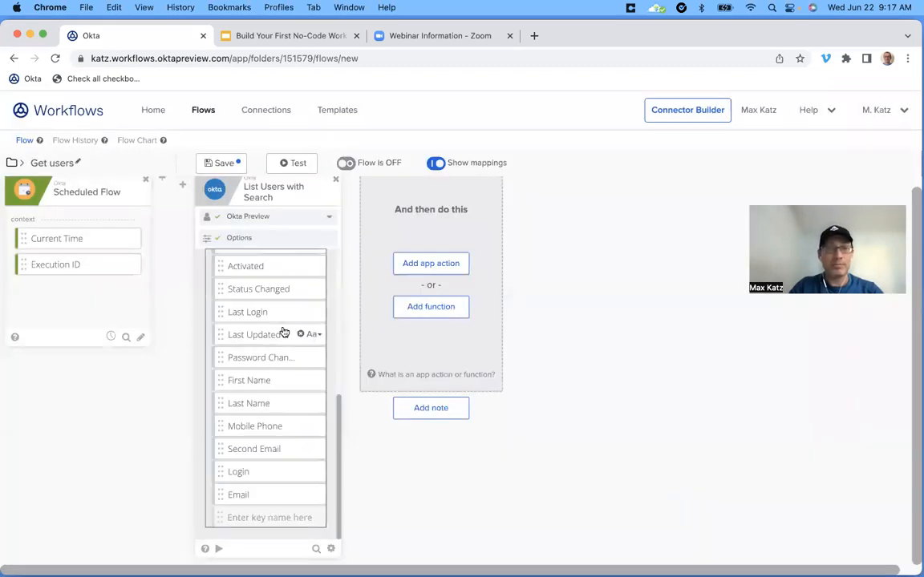
Step: Save the Get users flow and create another new flow in the Identify Inactive Okta Users folder
scroll(284, 333, "up", 10)
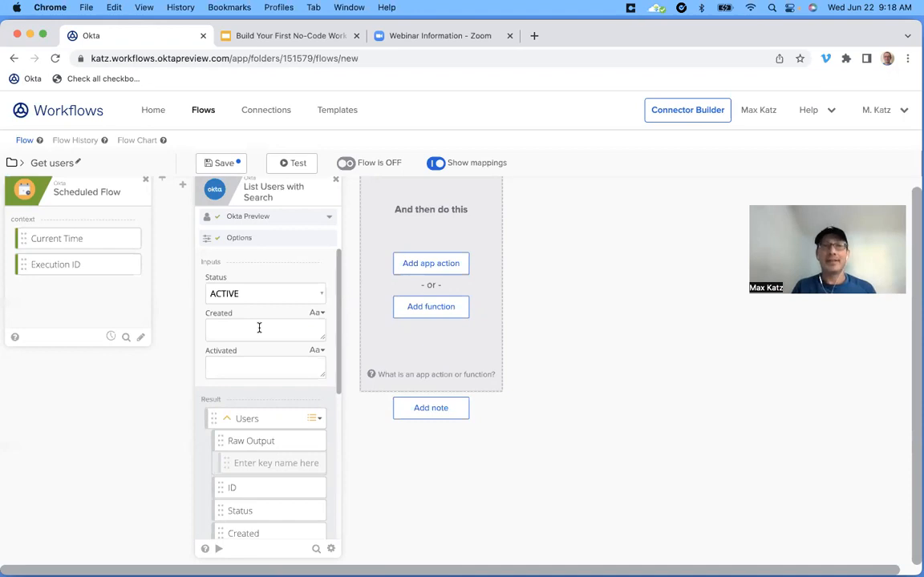
left_click(219, 163)
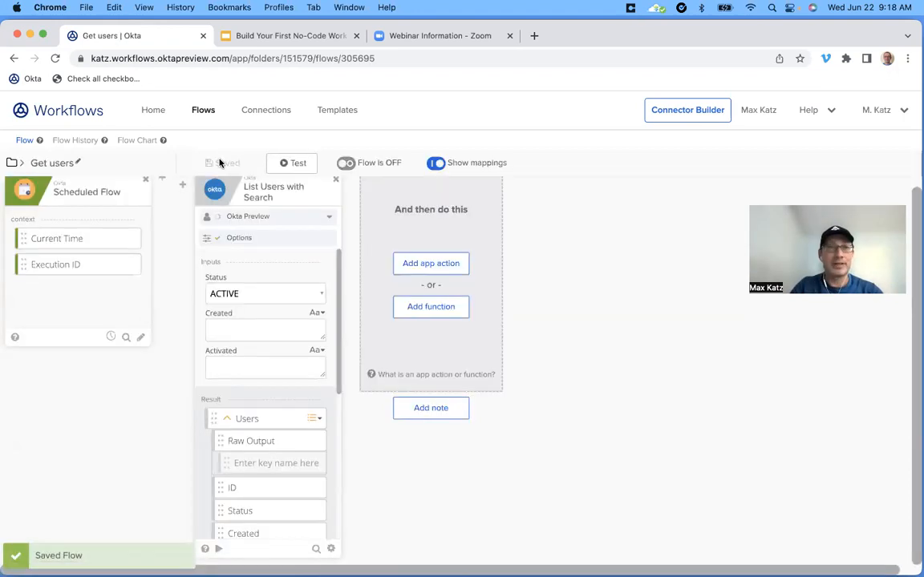
left_click(204, 111)
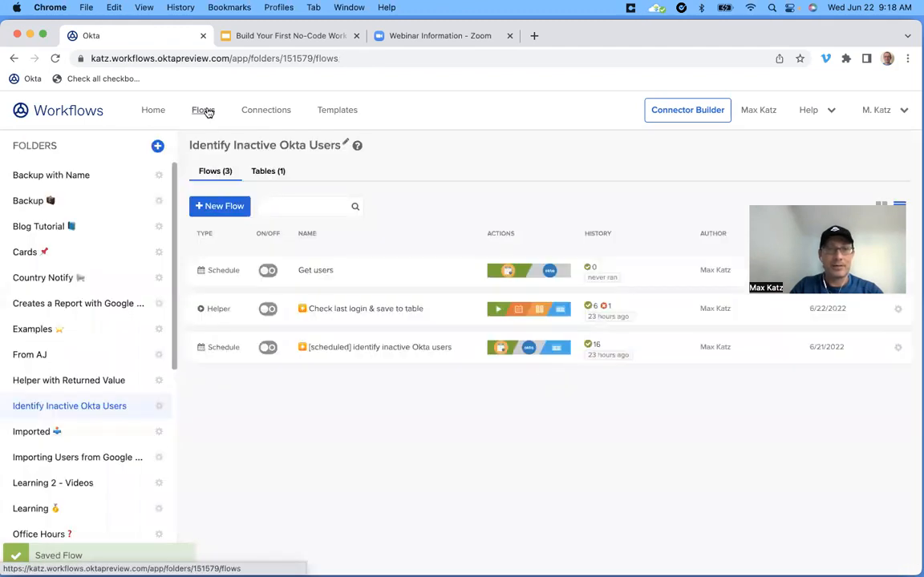
left_click(223, 207)
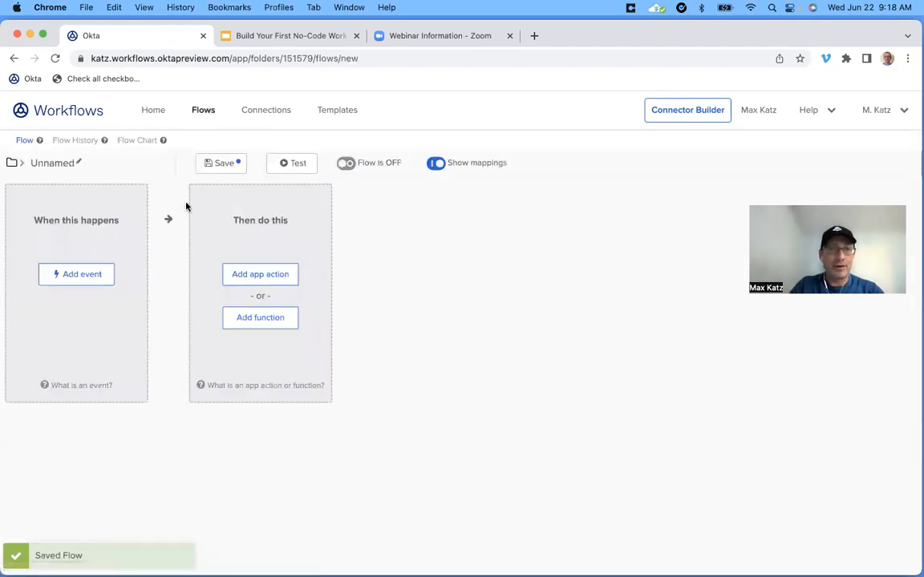
Step: Name the new flow "Check last login" with the same text as its description, and enable saving all data that passes through it
left_click(56, 163)
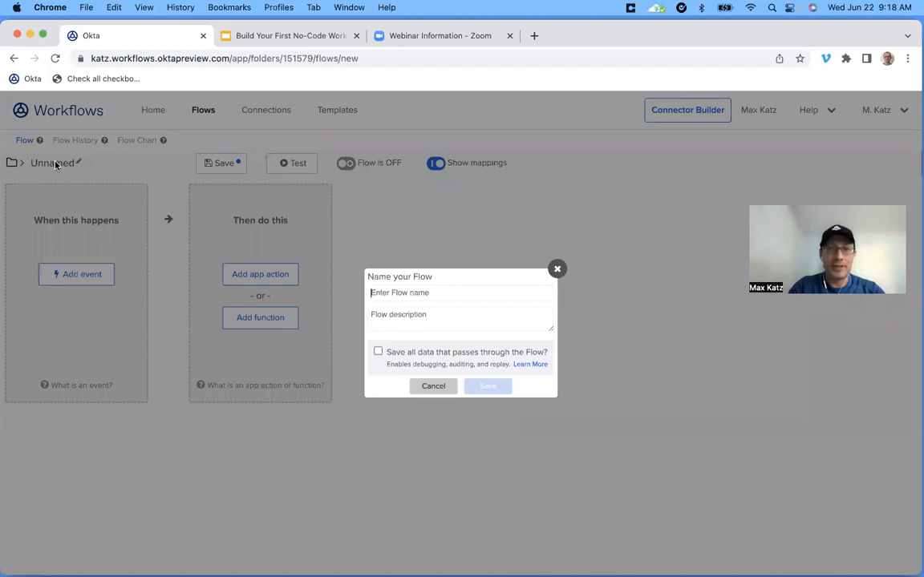
type("Check last login")
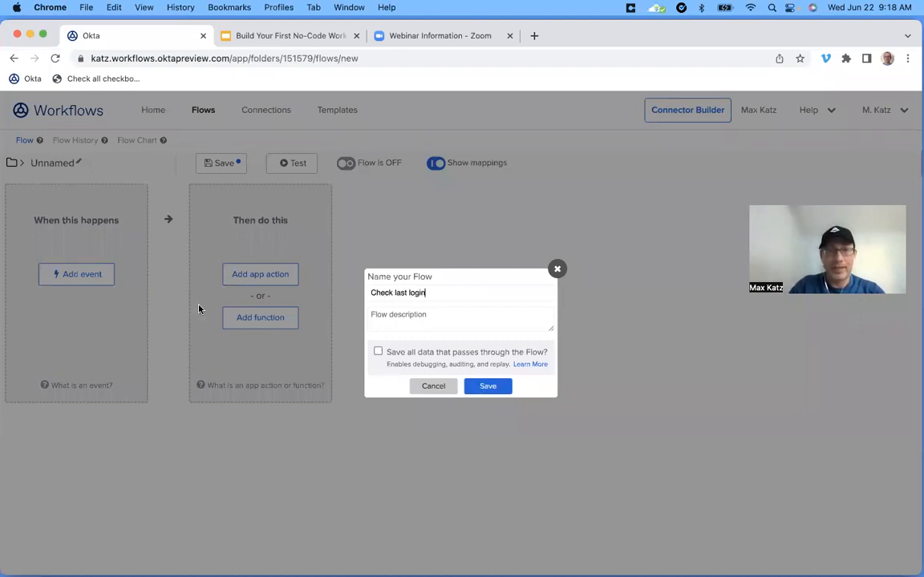
left_click(378, 352)
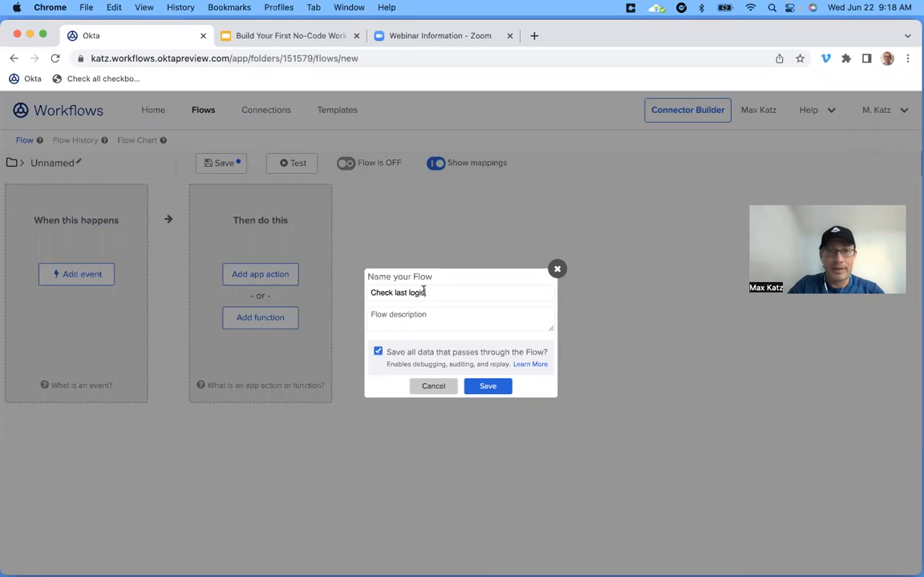
triple_click(423, 292)
key("super+c")
left_click(415, 315)
key("super+v")
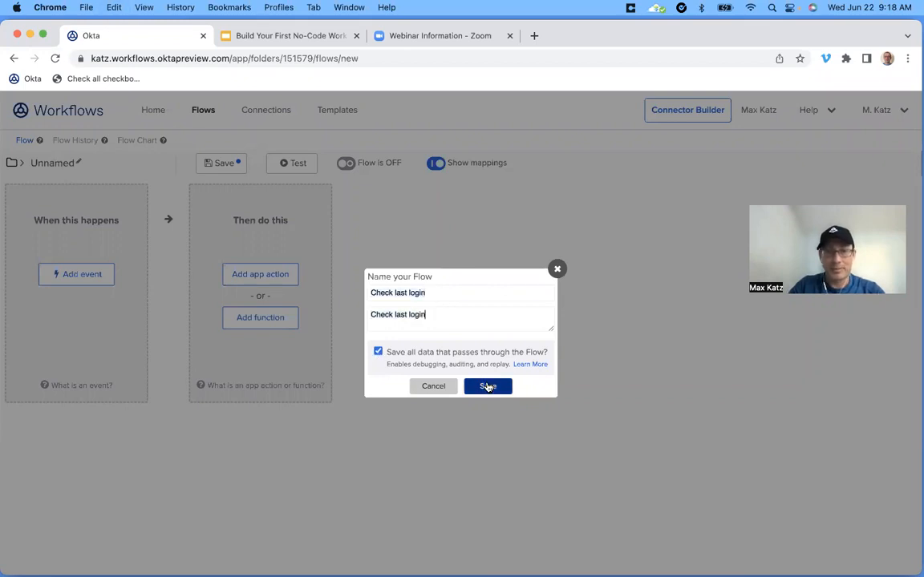
left_click(484, 386)
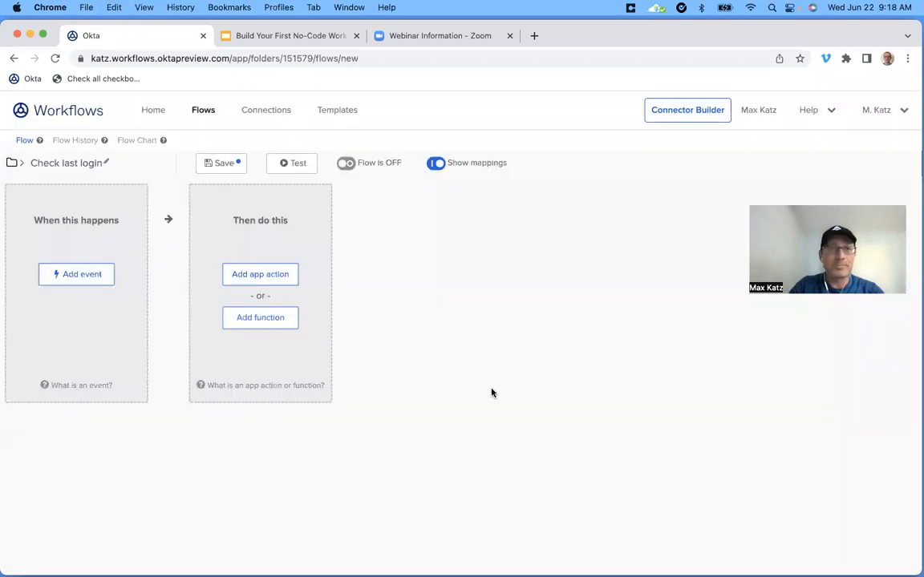
Step: Make Helper Flow the flow's starting event and give it an input named Record of type Object
left_click(67, 276)
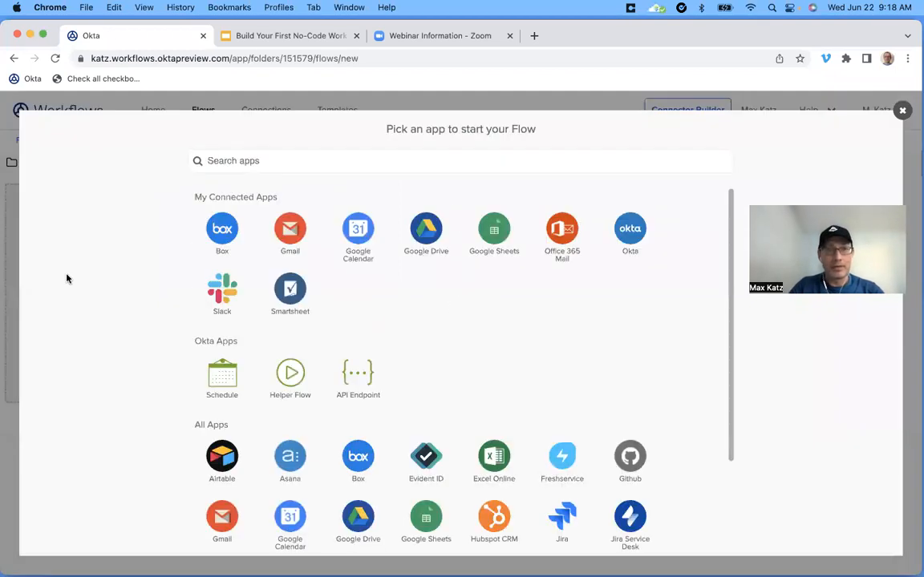
left_click(291, 377)
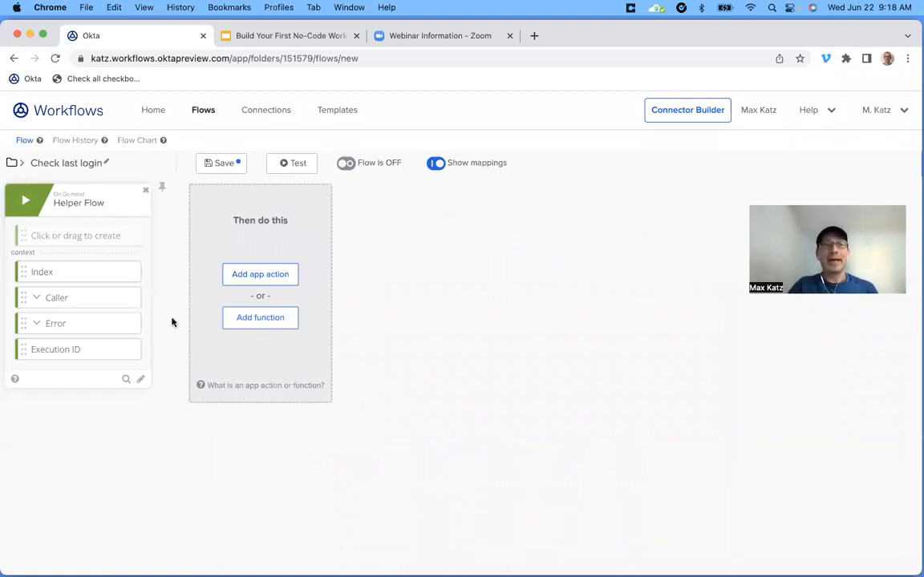
left_click(96, 235)
type("Record")
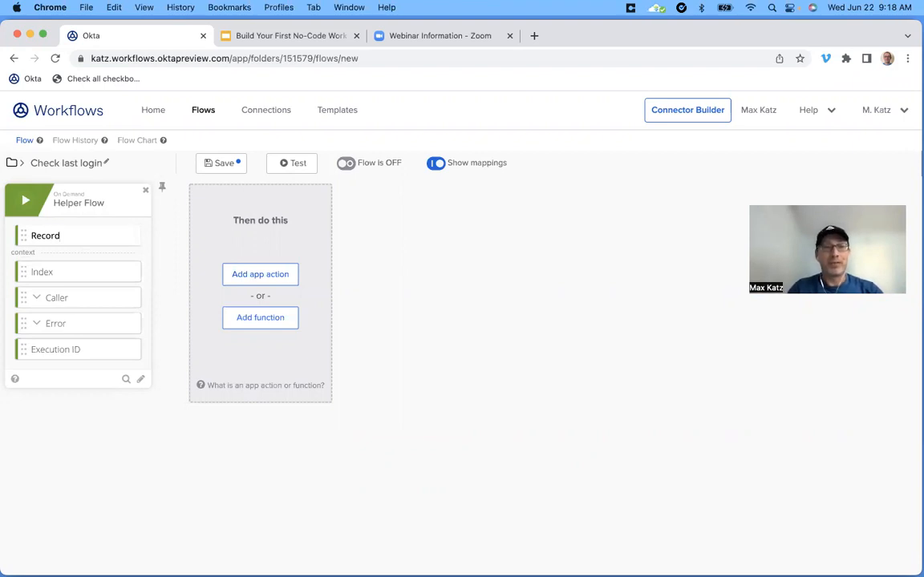
key("Return")
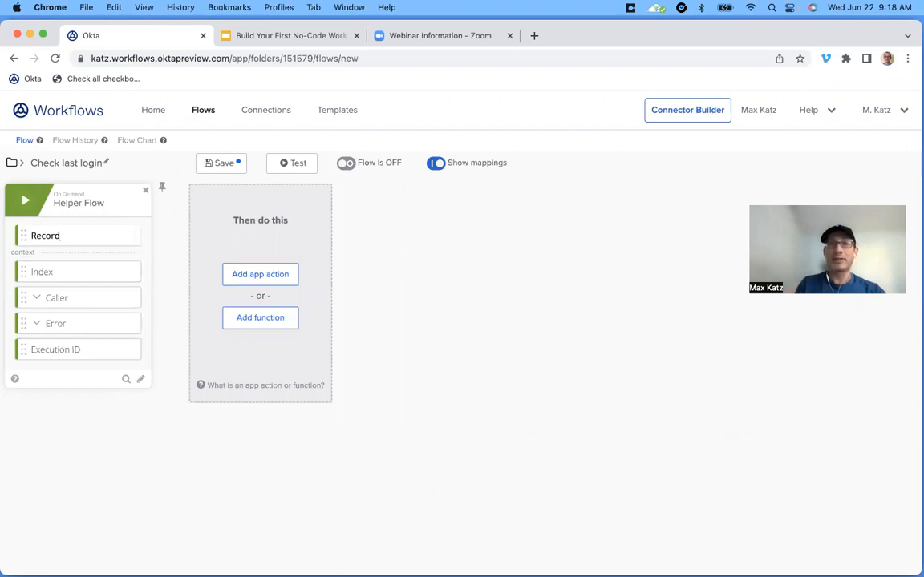
key("Return")
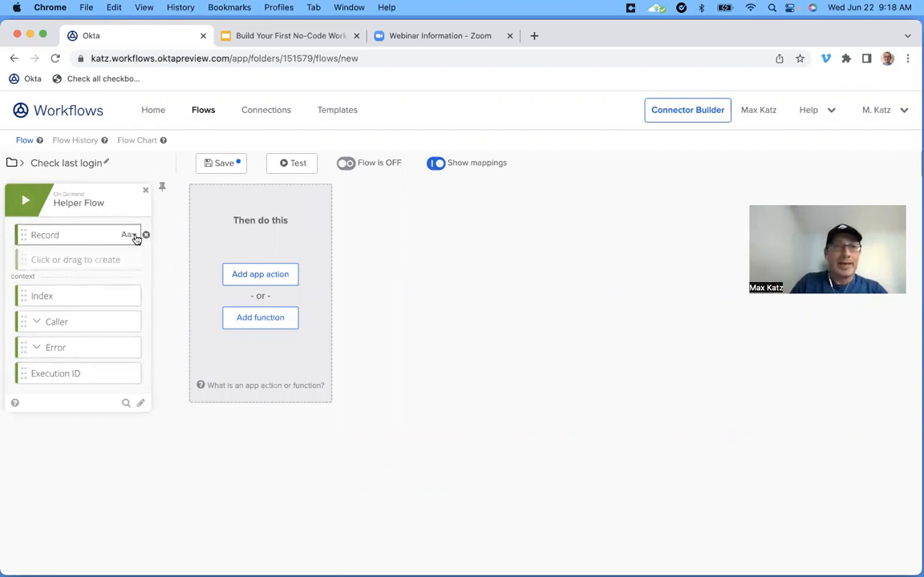
left_click(135, 235)
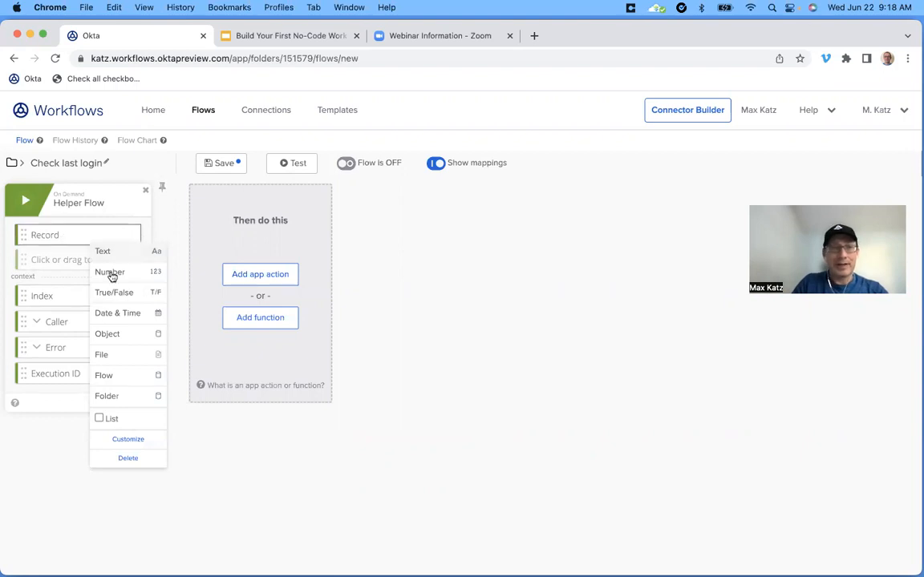
left_click(126, 334)
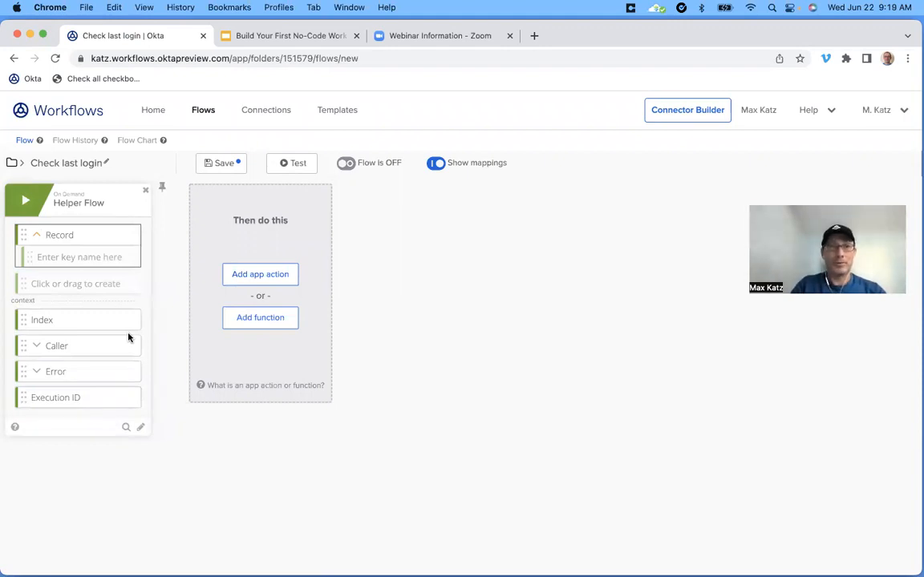
Step: Add the keys ID, Login and Last Login to the Record object, setting Last Login's type to Date & Time
left_click(100, 258)
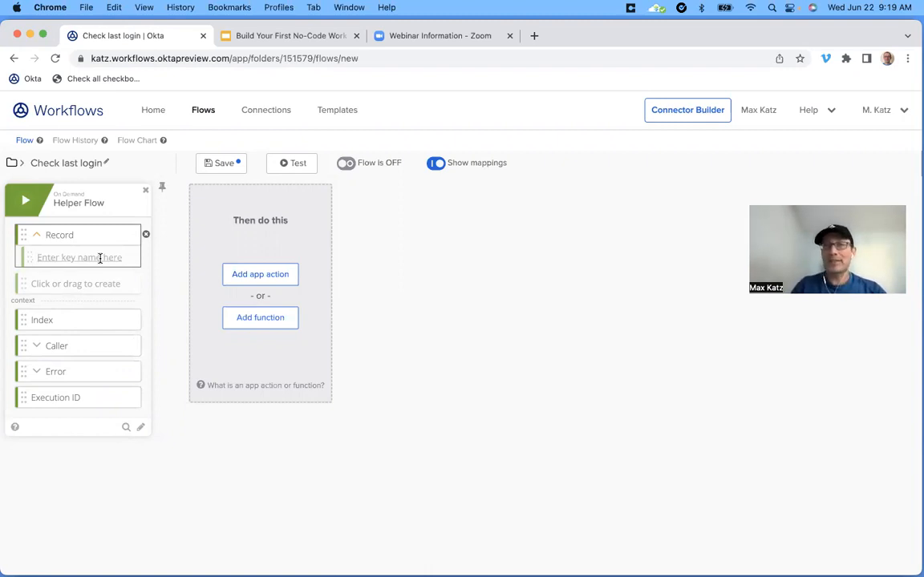
type("ID")
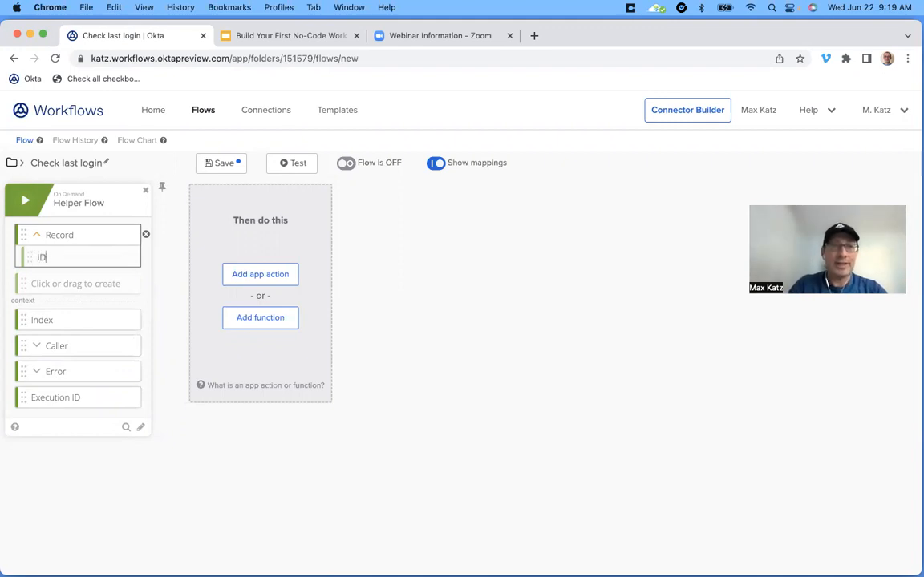
key("Return")
left_click(127, 283)
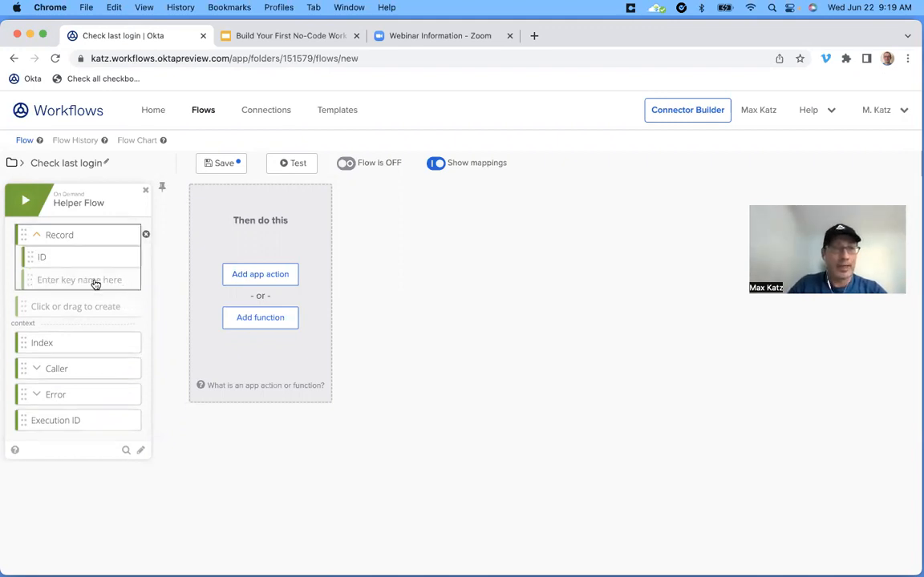
type("Login")
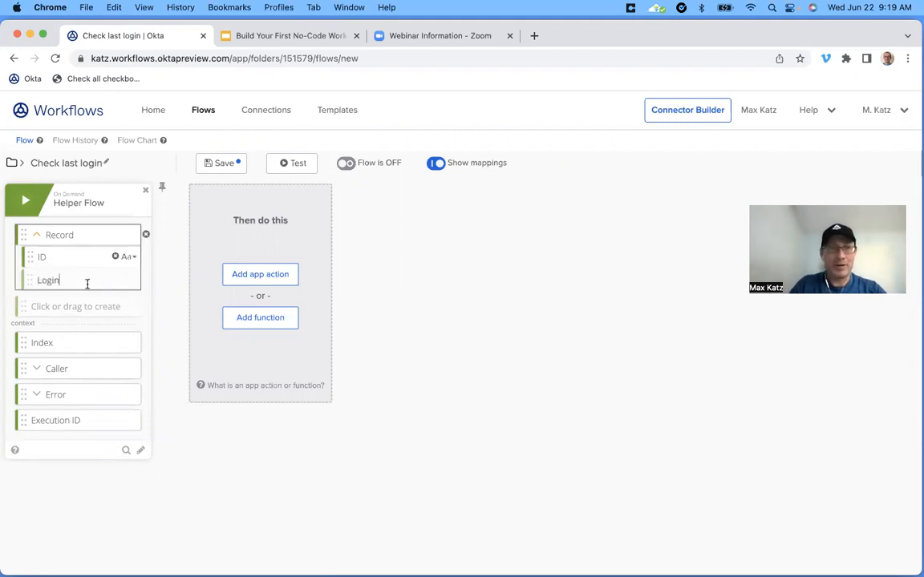
left_click(97, 305)
type("Last Login")
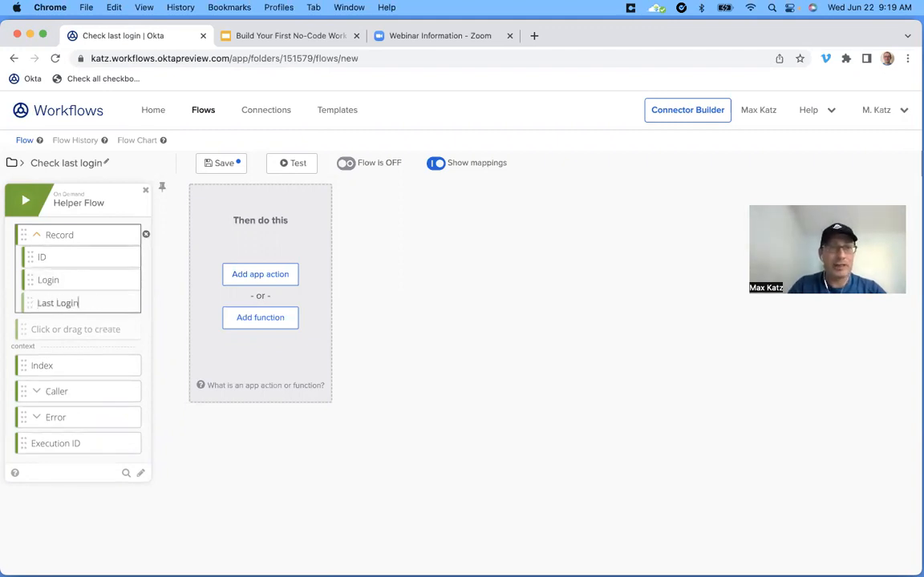
key("Return")
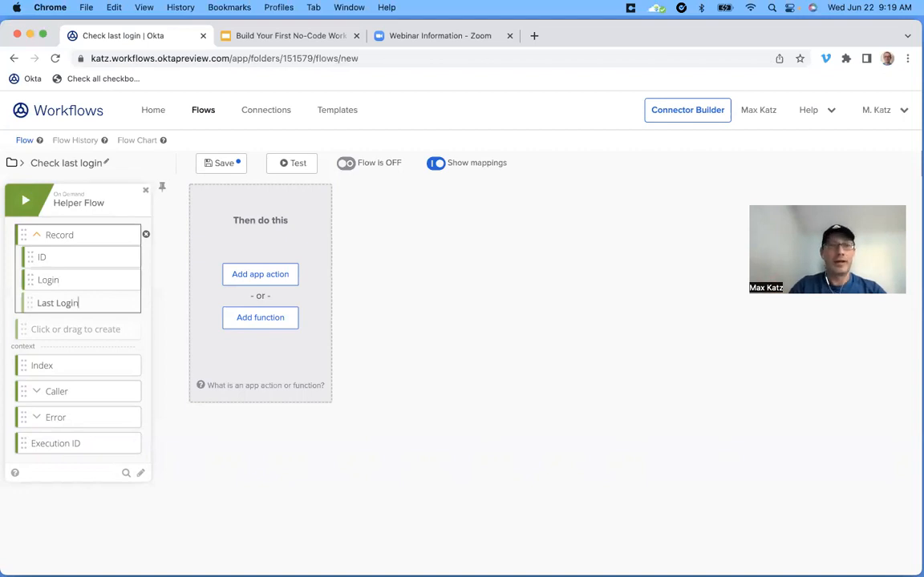
key("Return")
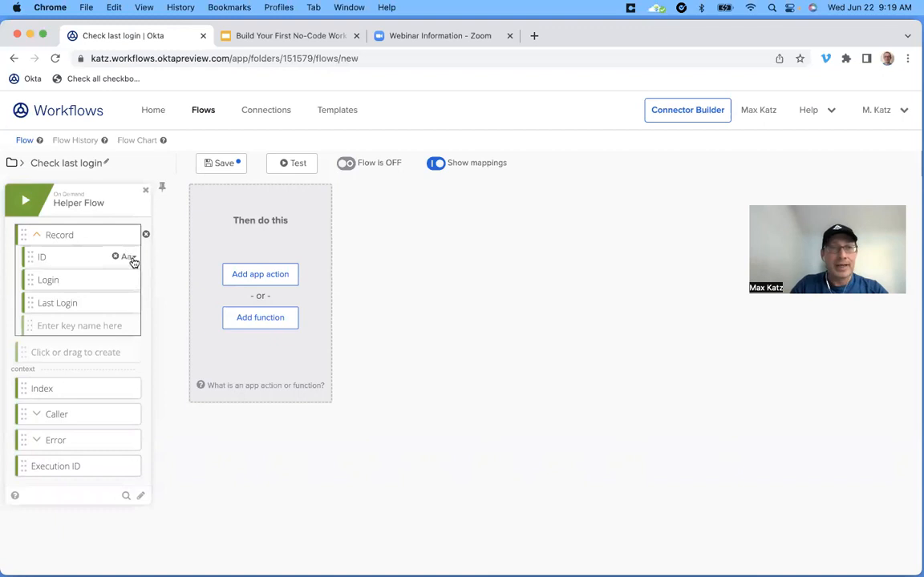
left_click(128, 303)
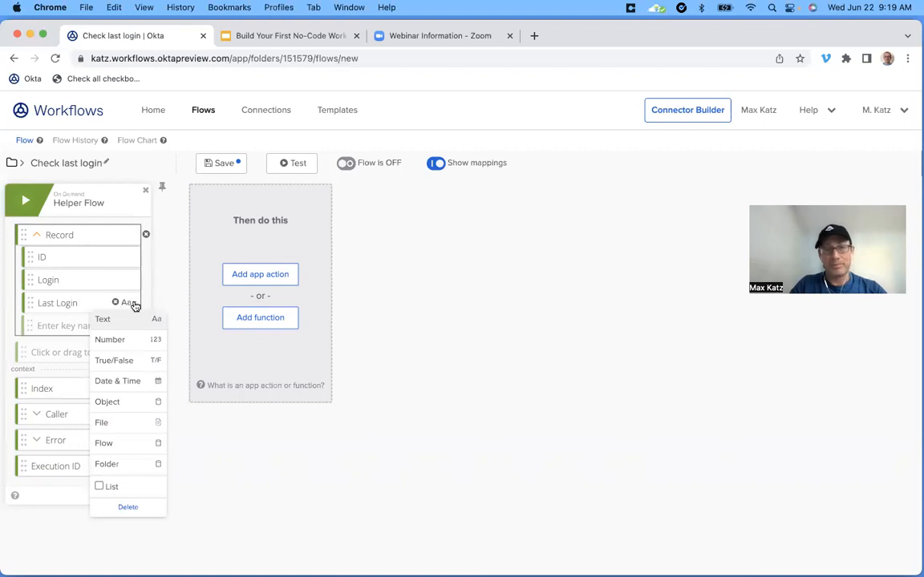
left_click(131, 385)
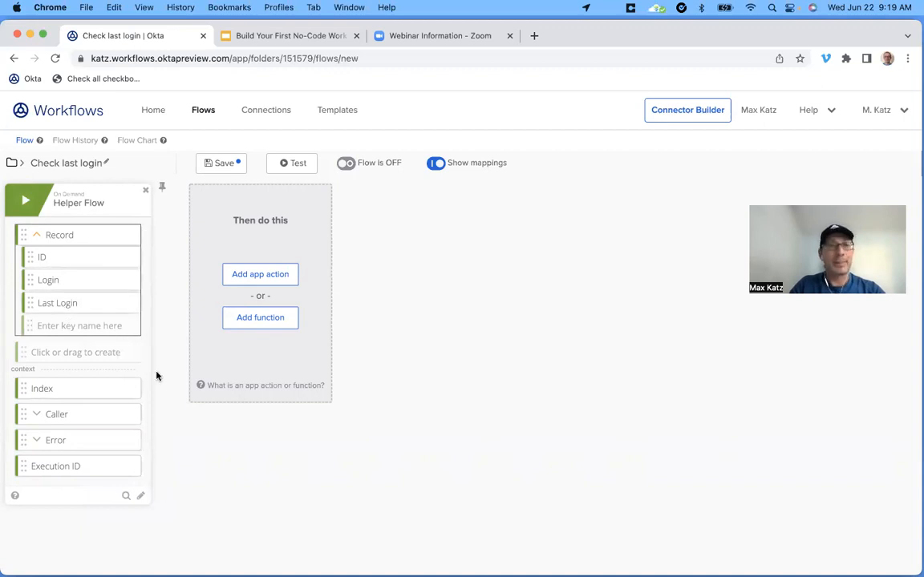
Step: Add a second Helper Flow input named State and set its type to Object
left_click(101, 354)
type("State")
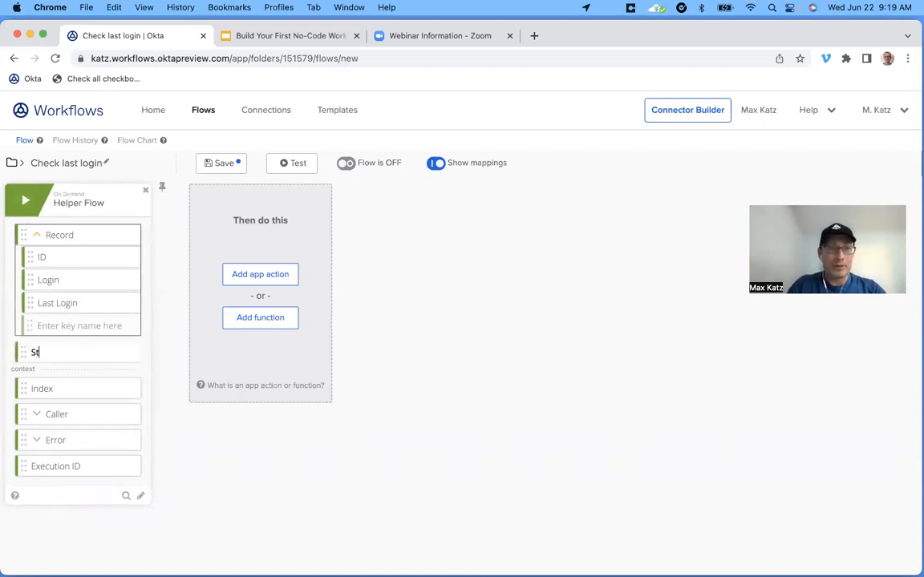
key("Return")
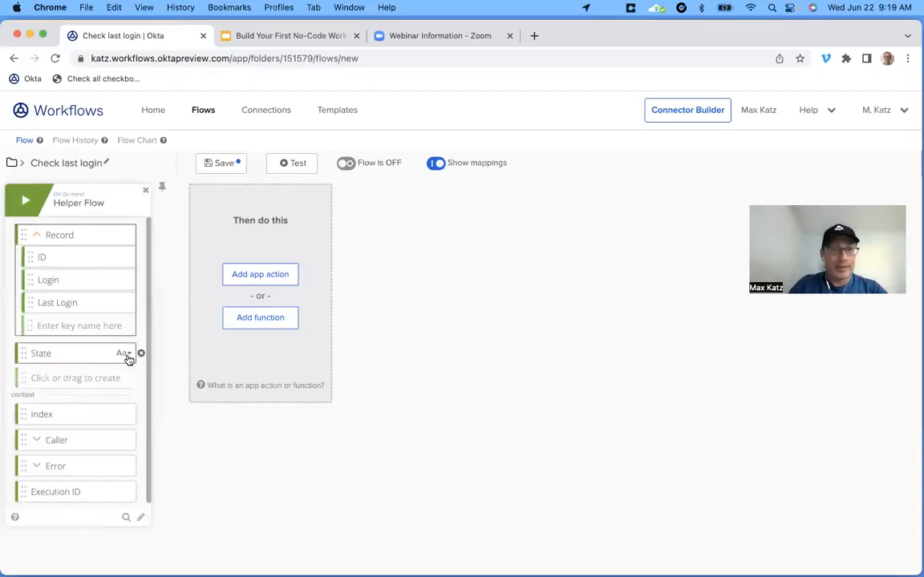
left_click(125, 354)
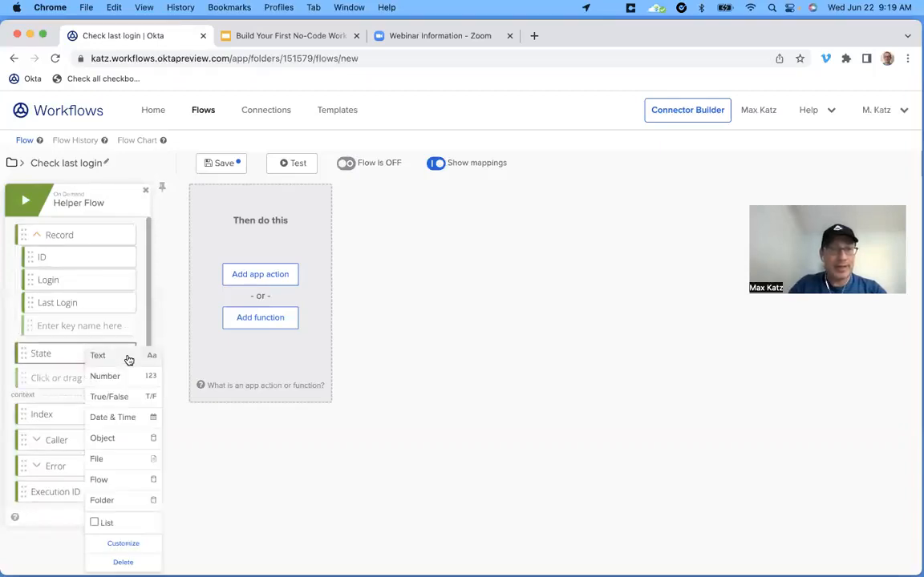
left_click(120, 439)
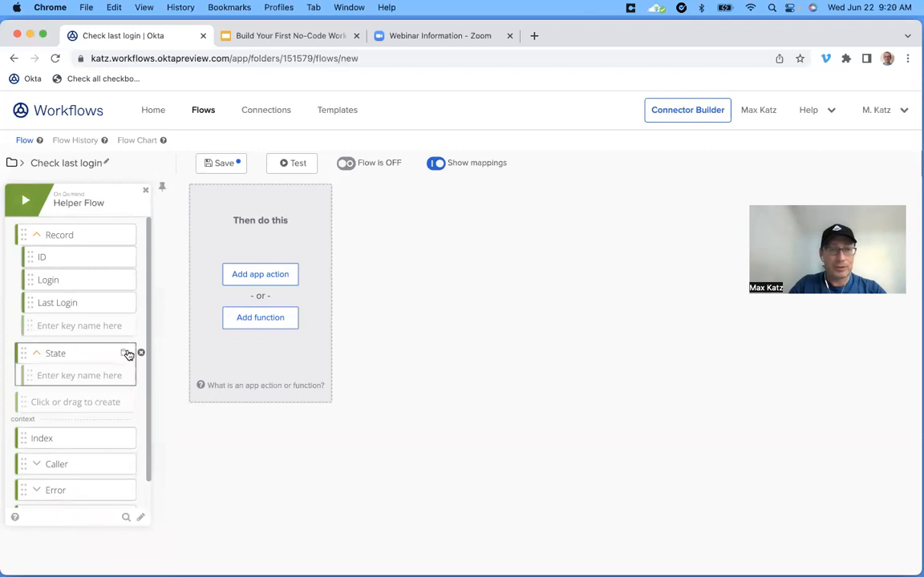
Step: Add the text key Time Window to the State object and save the flow
left_click(95, 376)
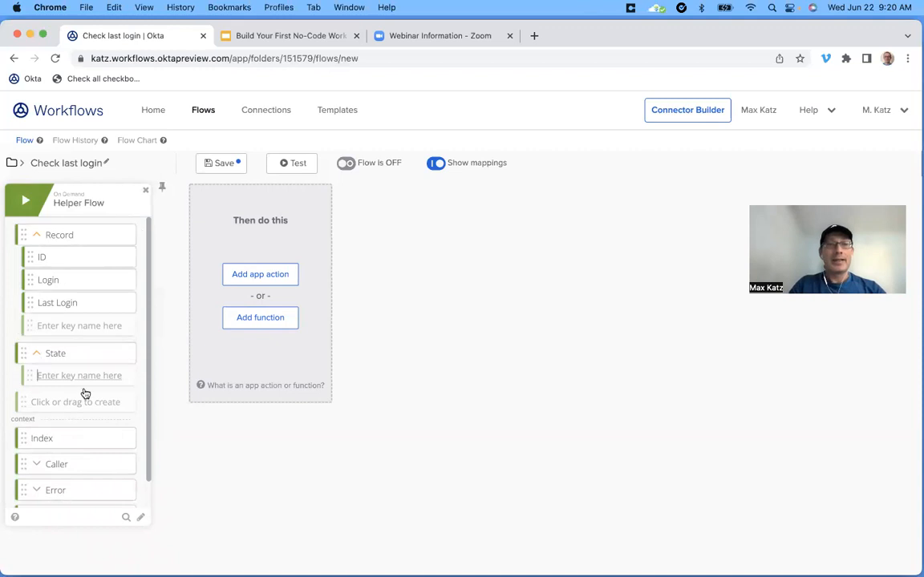
type("Time Window")
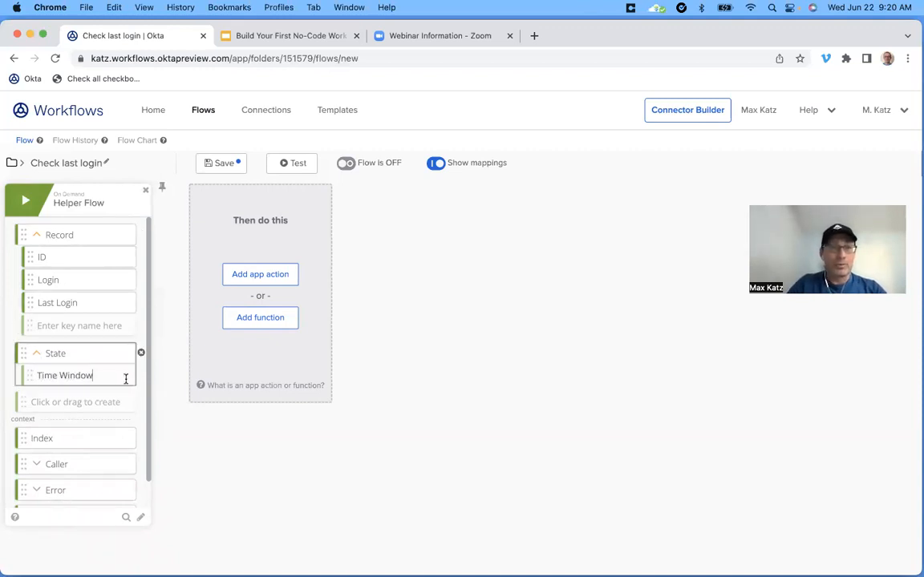
key("Return")
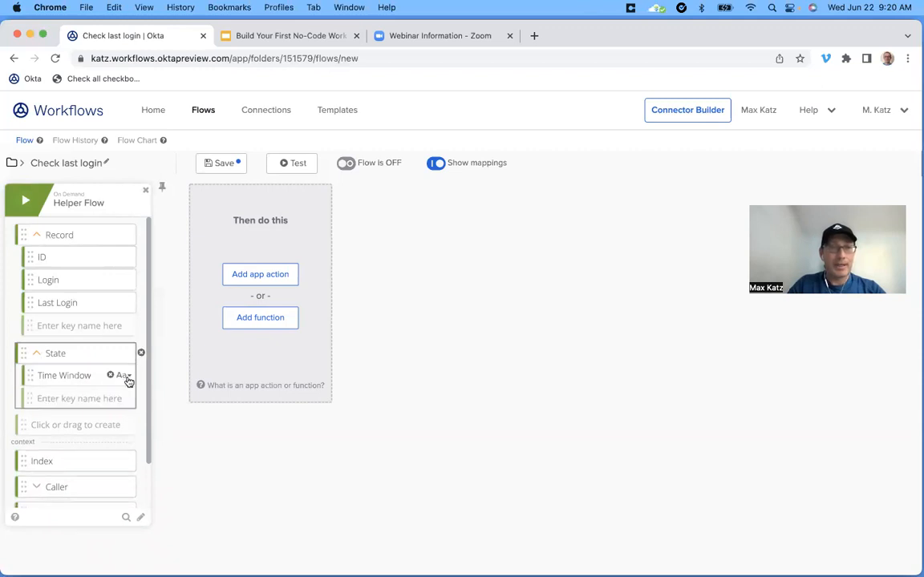
left_click(127, 376)
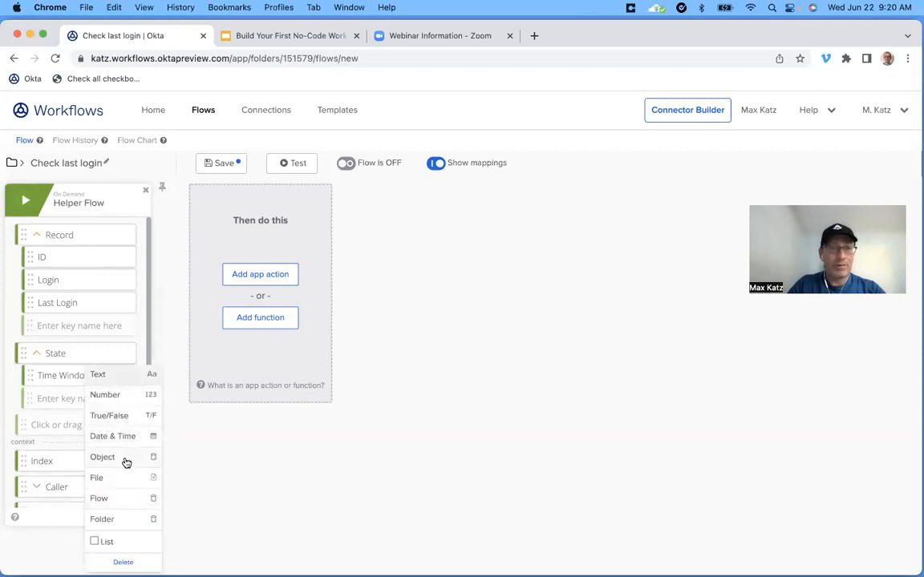
left_click(118, 365)
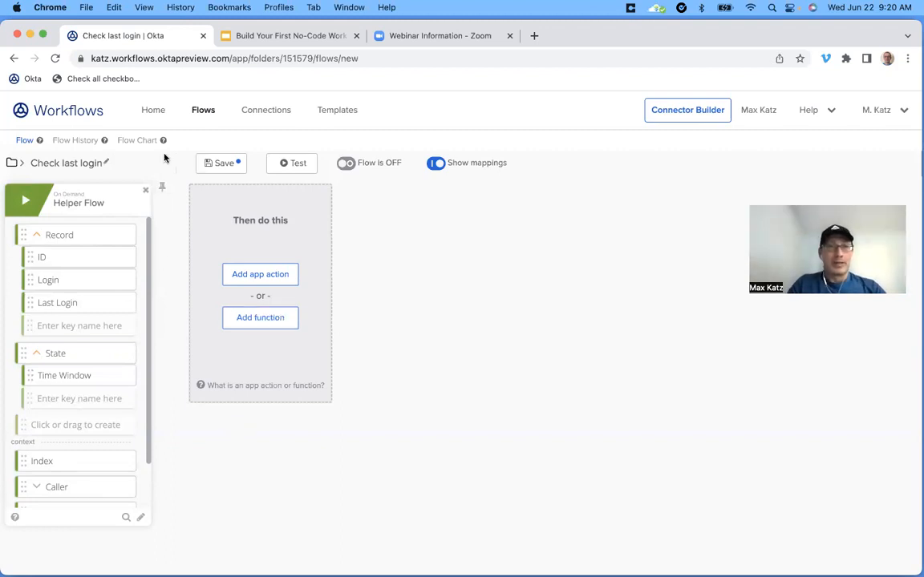
left_click(226, 163)
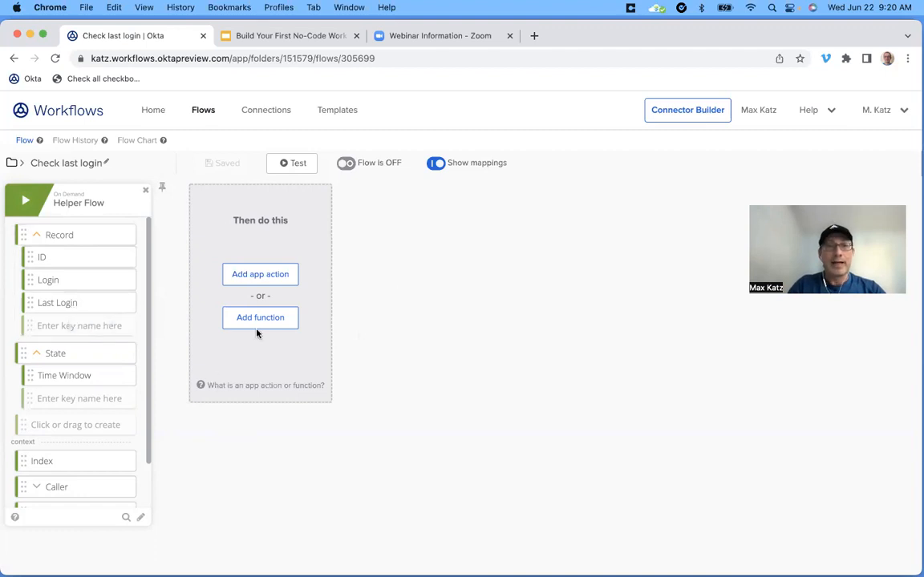
Step: Look through the app connectors available for adding an action to the flow
left_click(259, 277)
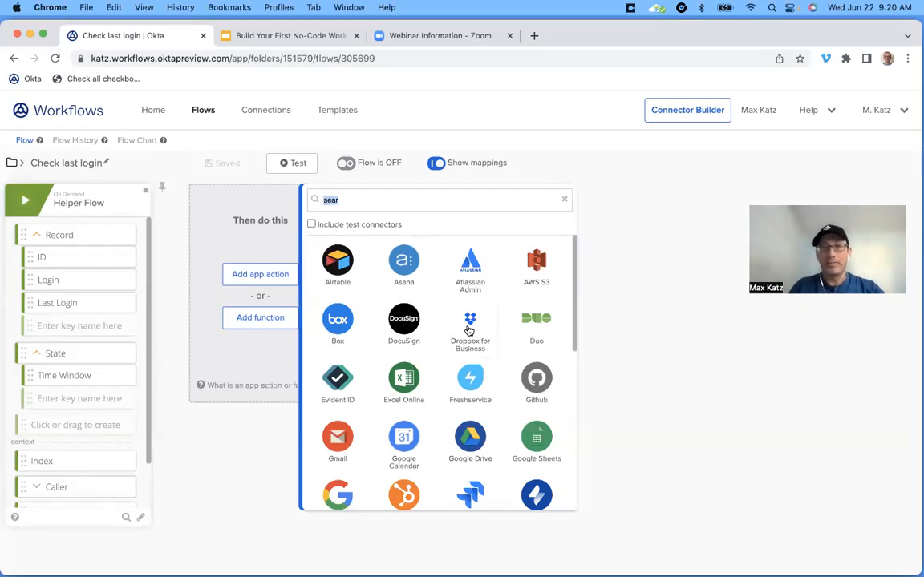
scroll(469, 337, "down", 5)
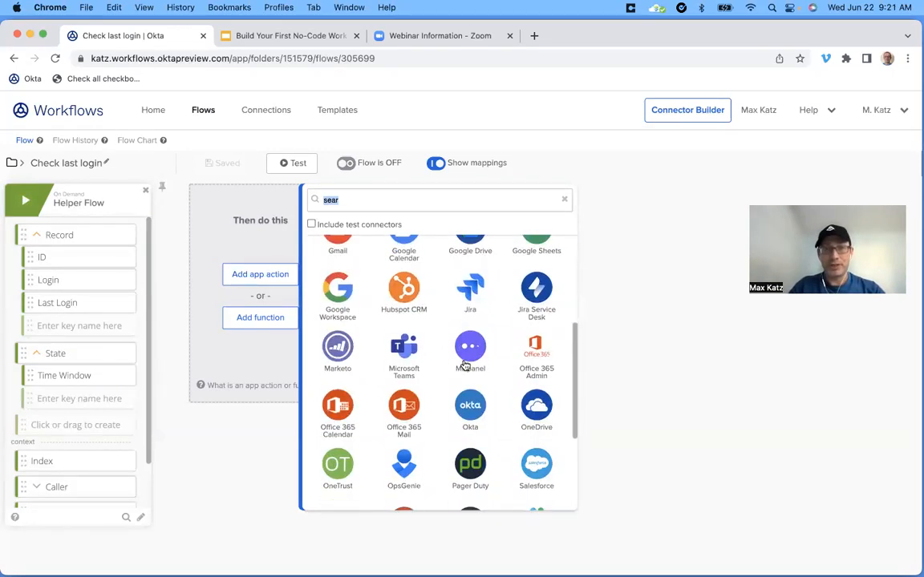
scroll(465, 366, "up", 5)
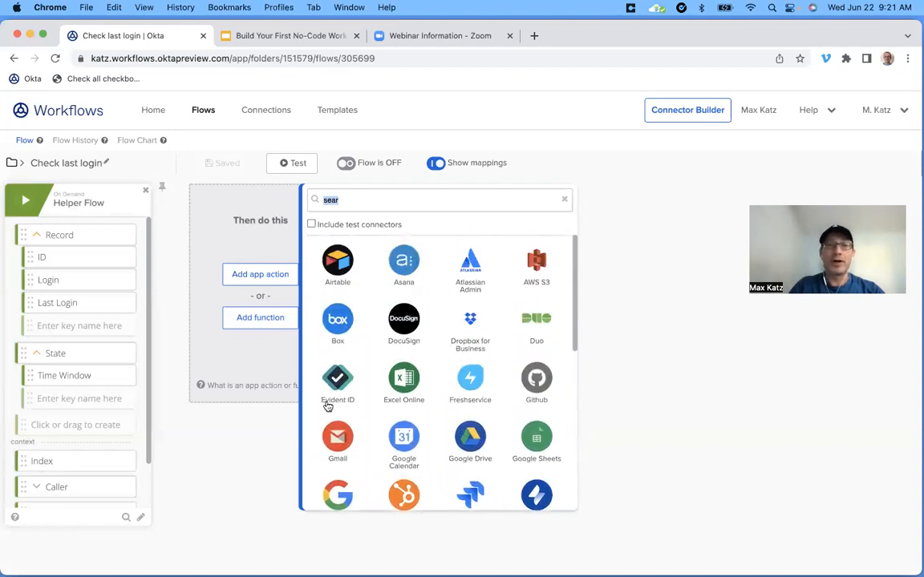
Step: Find the Continue If function among the available functions and add it after the Helper Flow card
left_click(258, 319)
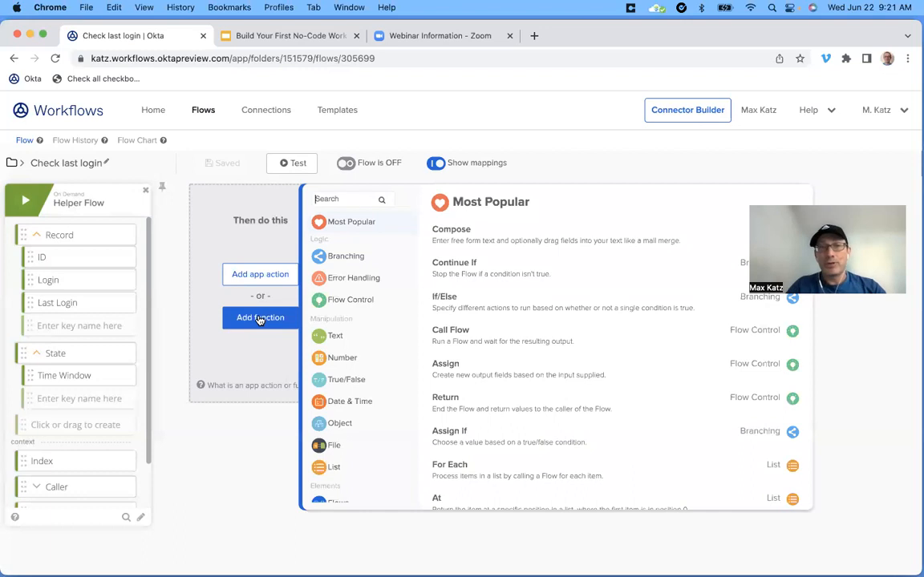
scroll(362, 277, "down", 5)
scroll(371, 281, "up", 4)
scroll(371, 281, "up", 2)
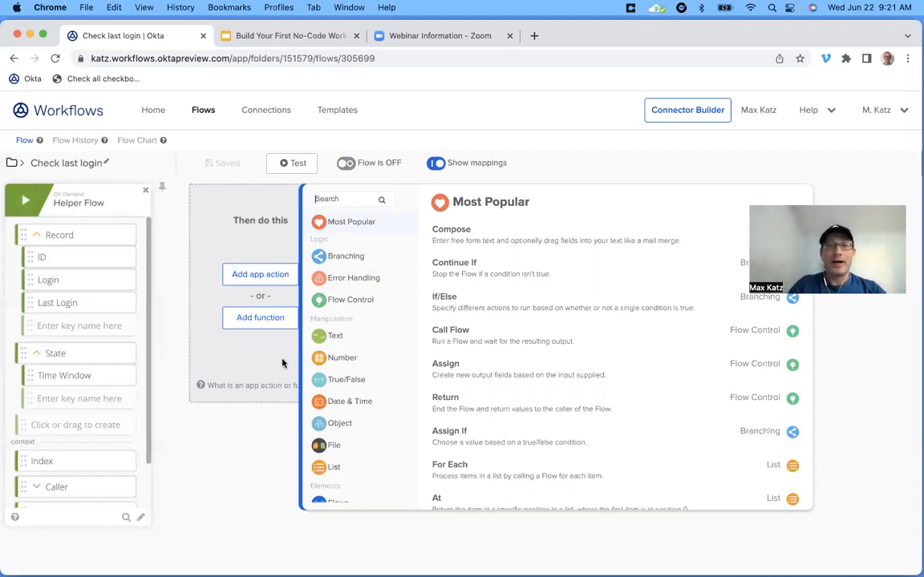
left_click(350, 199)
type("conti")
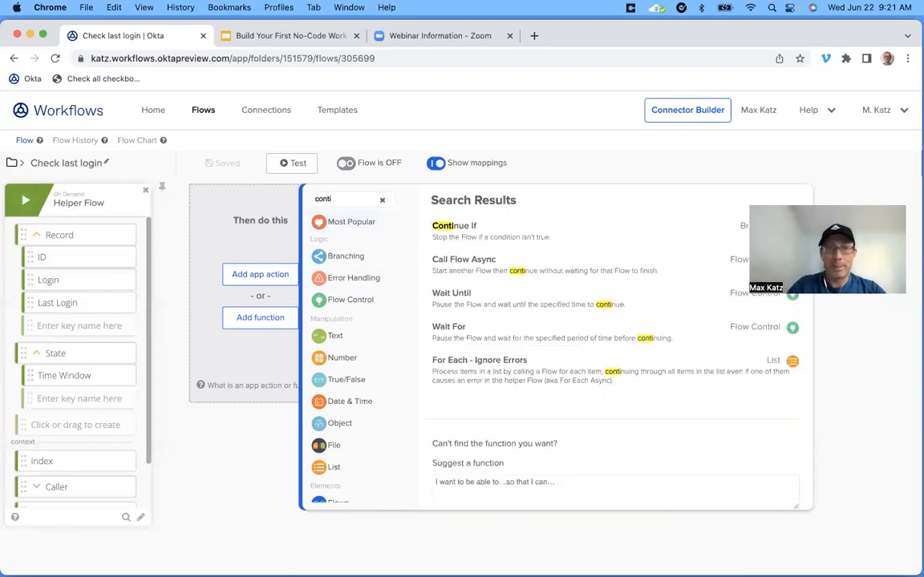
left_click(469, 236)
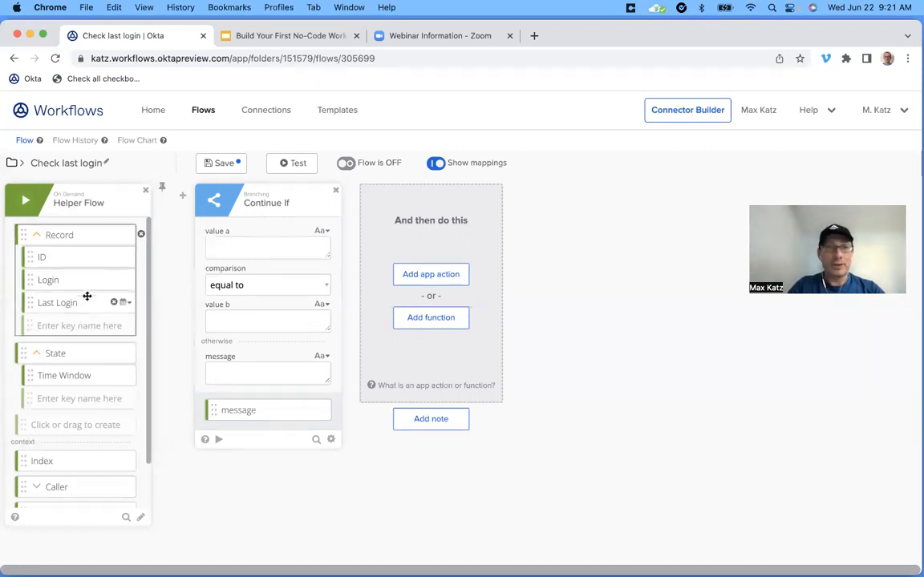
Step: Map Last Login from the Record to value a of Continue If and set the comparison to "is not empty"
left_click_drag(74, 303, 269, 241)
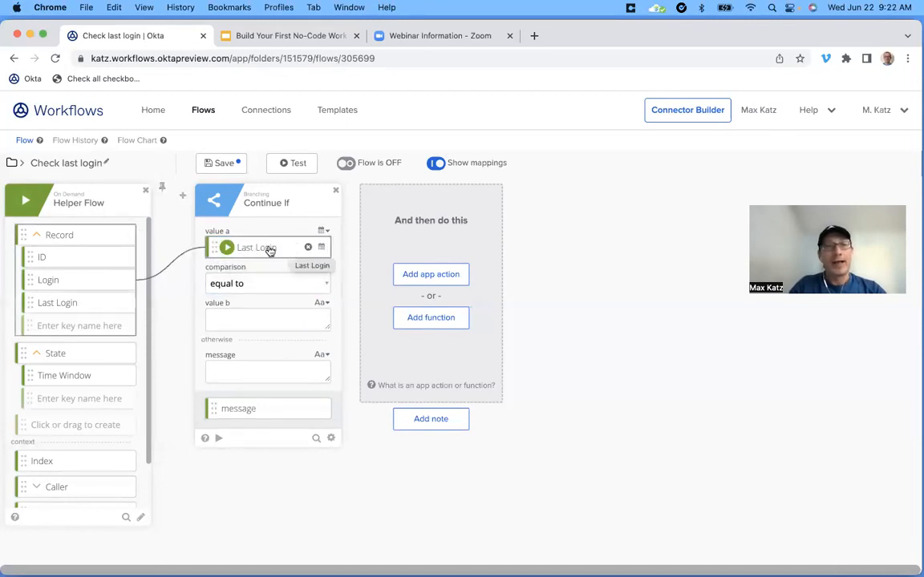
left_click(257, 282)
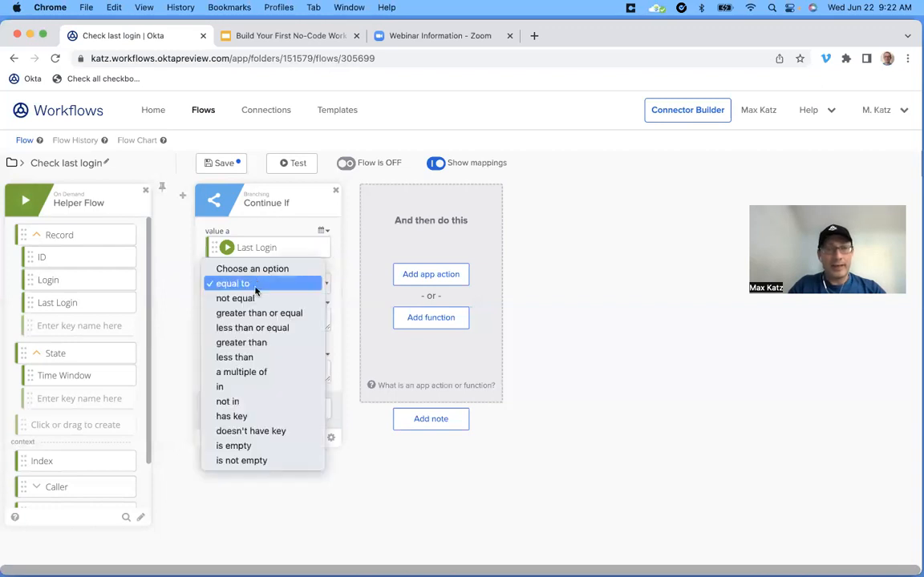
left_click(265, 461)
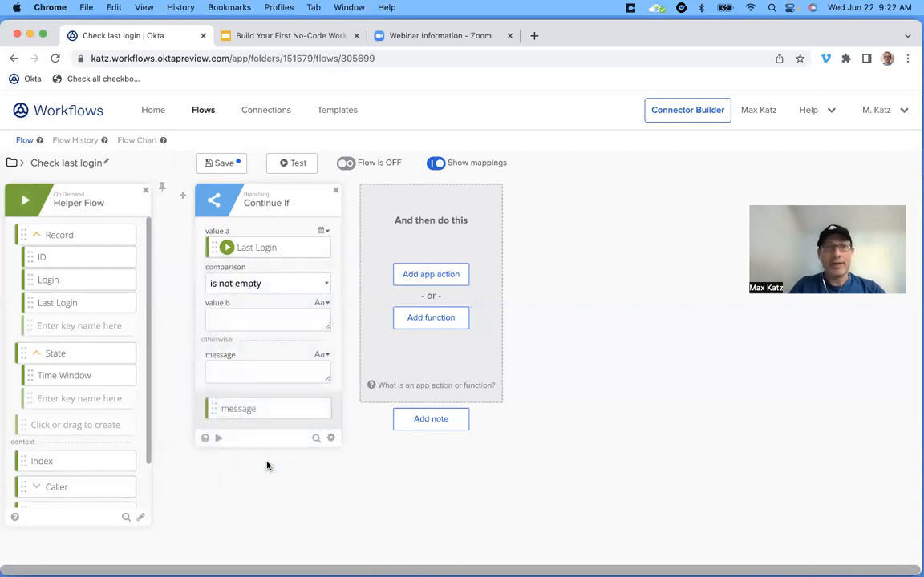
Step: Set Continue If's otherwise message to "Last login is empty" and save the flow
left_click(225, 372)
type("Log")
key("BackSpace")
key("BackSpace")
type("ast login is")
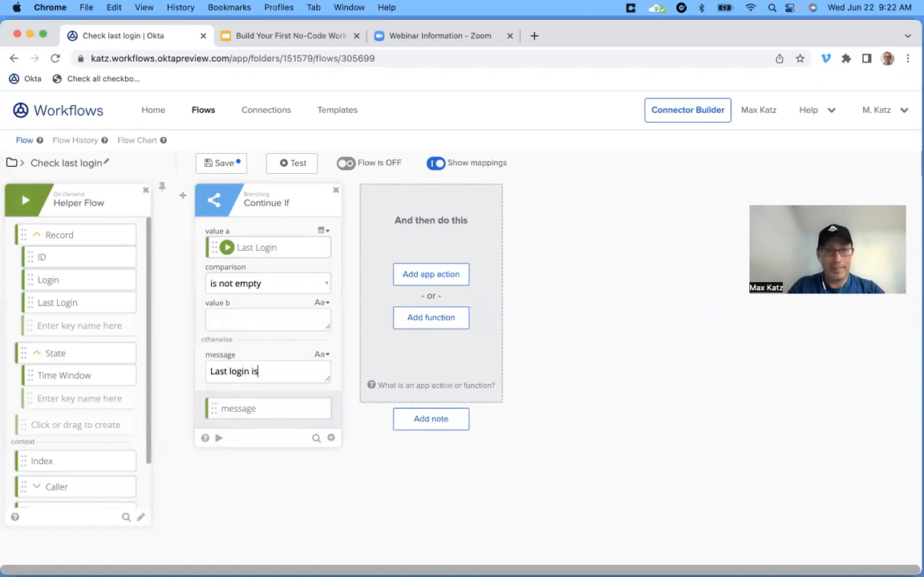
type(" empty")
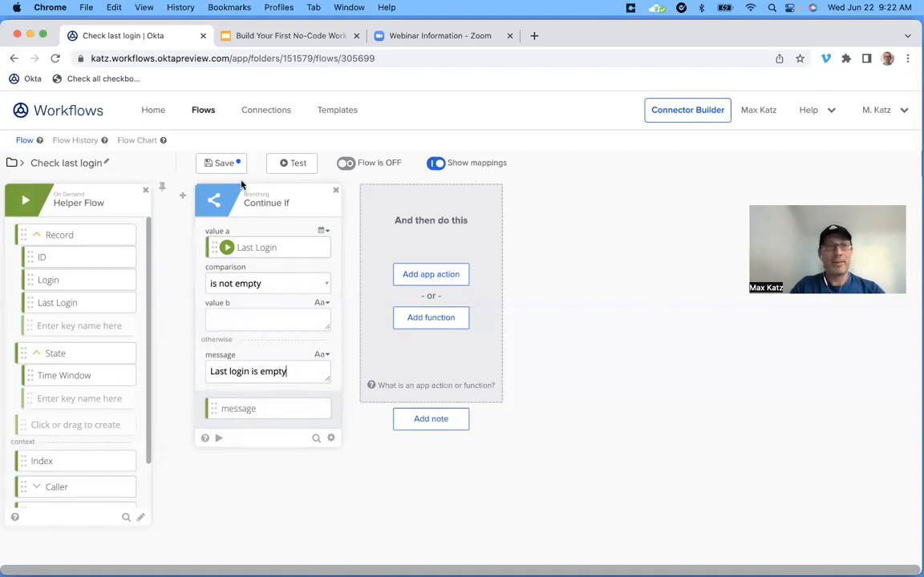
left_click(221, 166)
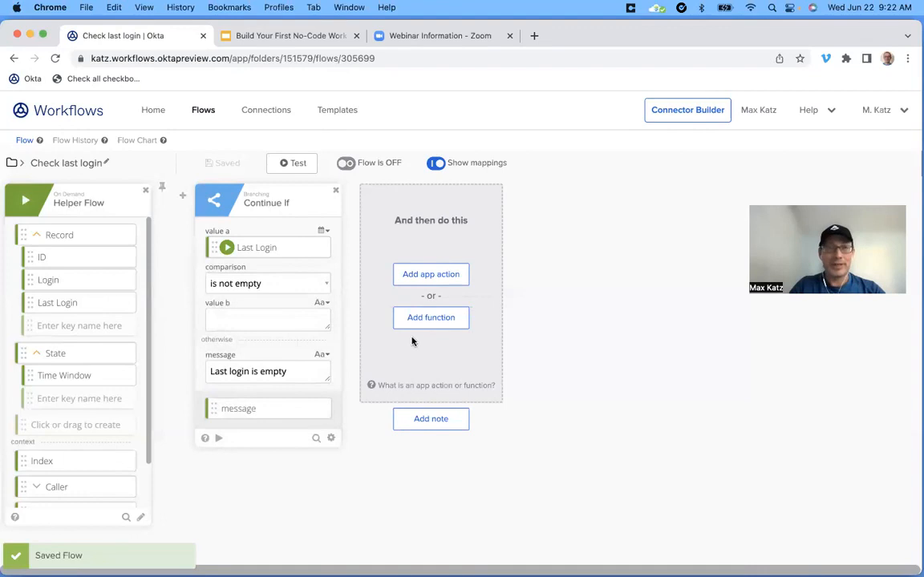
Step: Copy the sample user JSON with ID, Last Login and Login from the TextEdit notes into the flow test's Record input
left_click(295, 164)
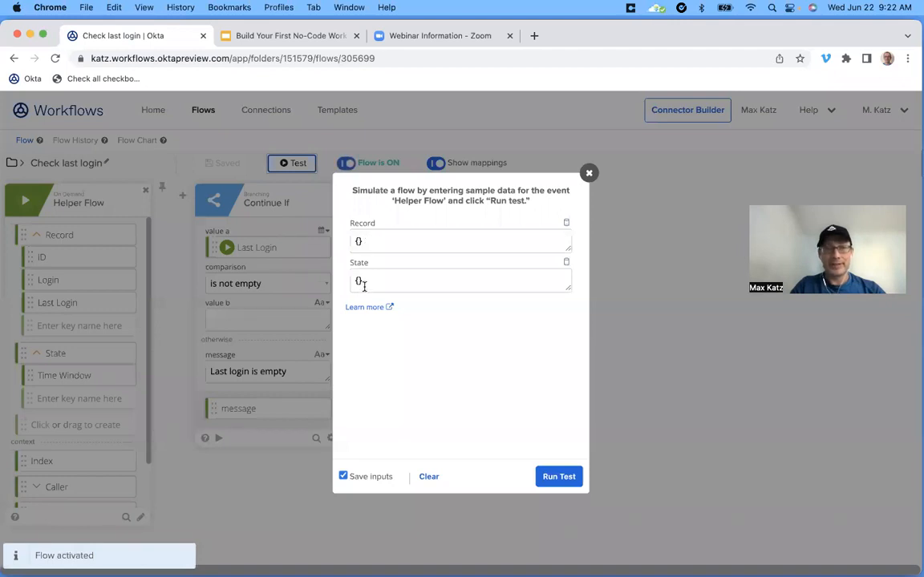
left_click(589, 173)
key("ctrl+Up")
left_click(230, 197)
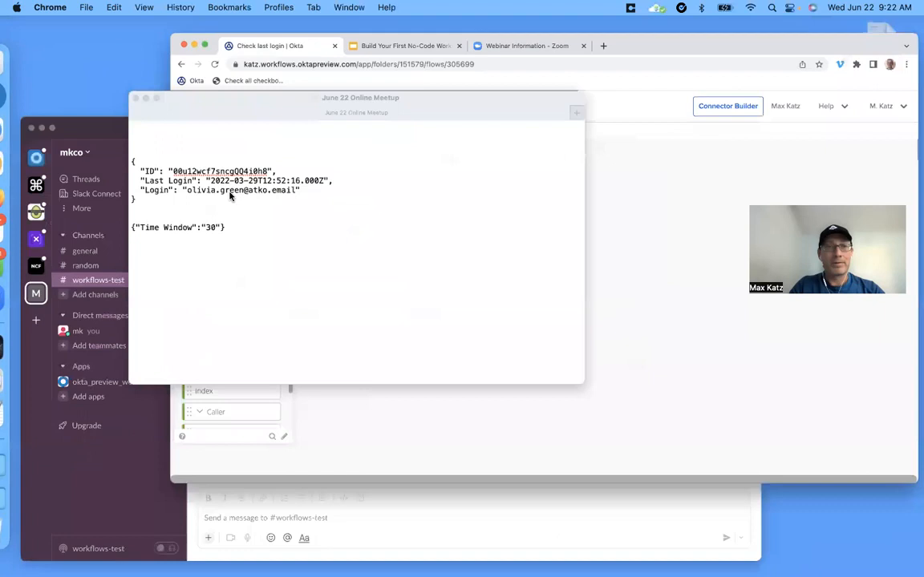
left_click_drag(167, 189, 176, 238)
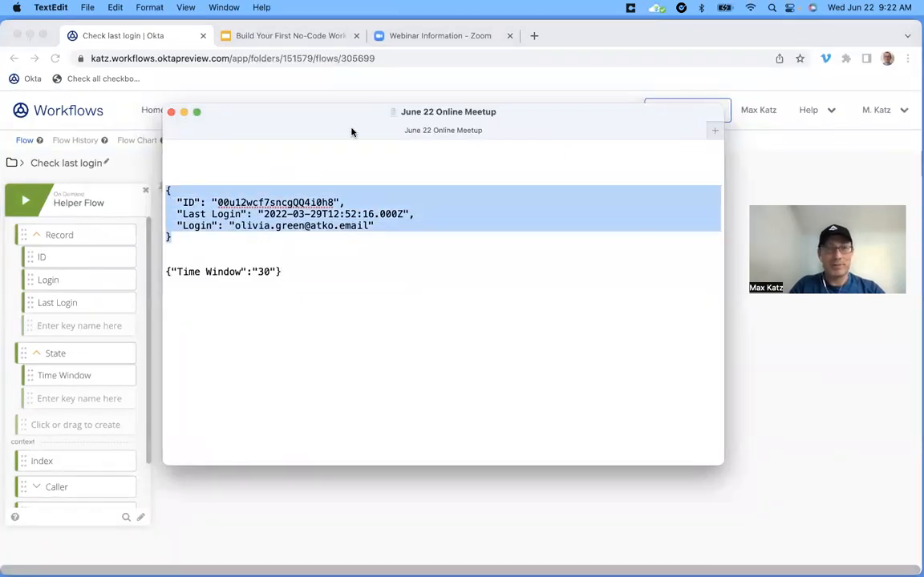
left_click(427, 88)
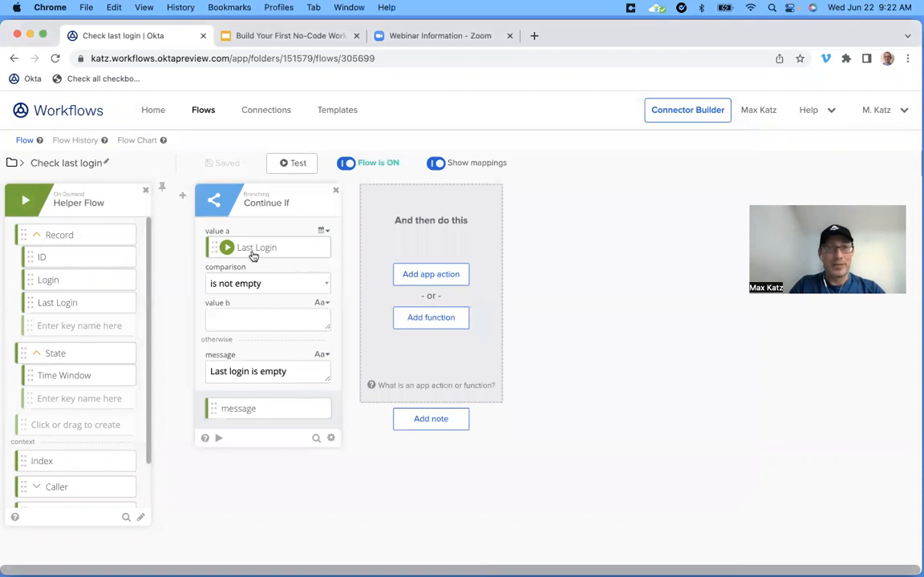
left_click(300, 169)
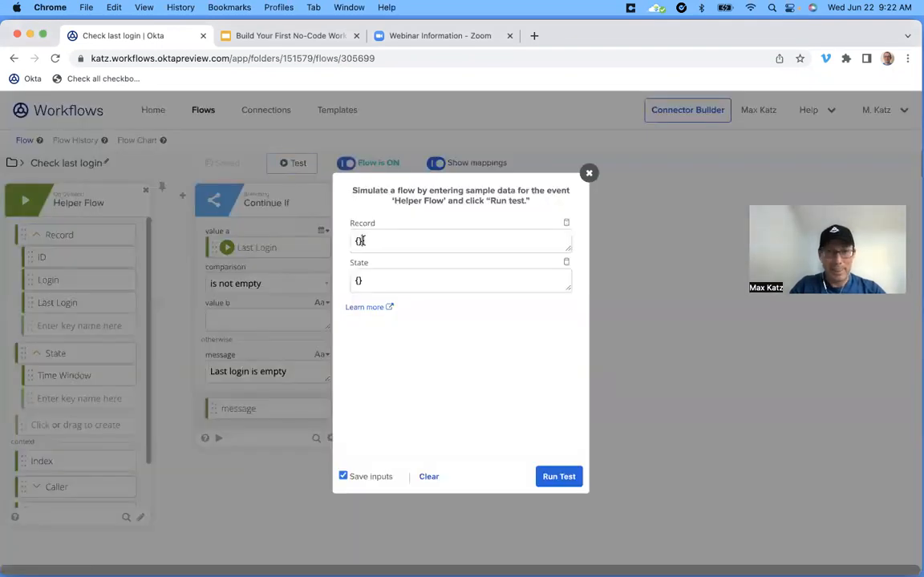
key("super+v")
Step: Copy {"Time Window":"30"} from the TextEdit notes into the flow test's State input, replacing the empty object
key("ctrl+Up")
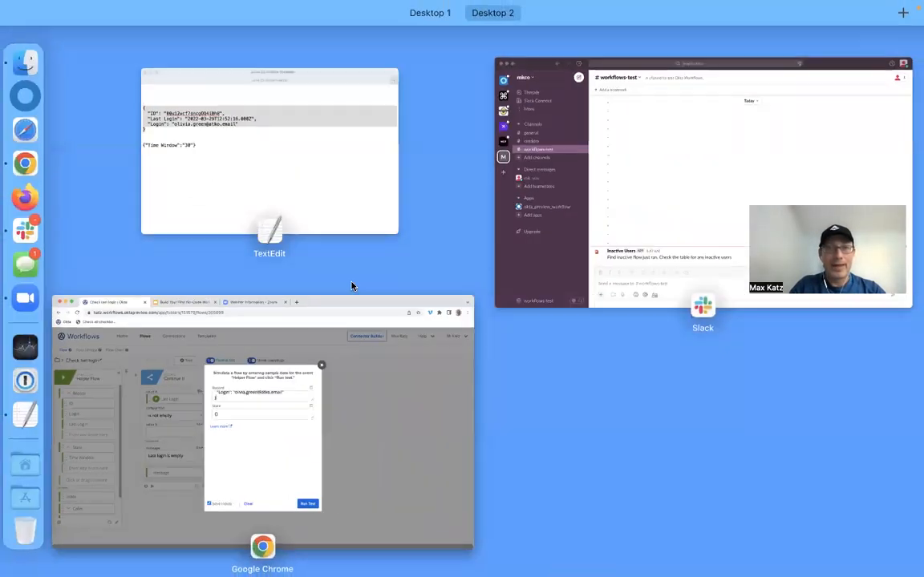
left_click(315, 221)
left_click_drag(286, 272, 165, 271)
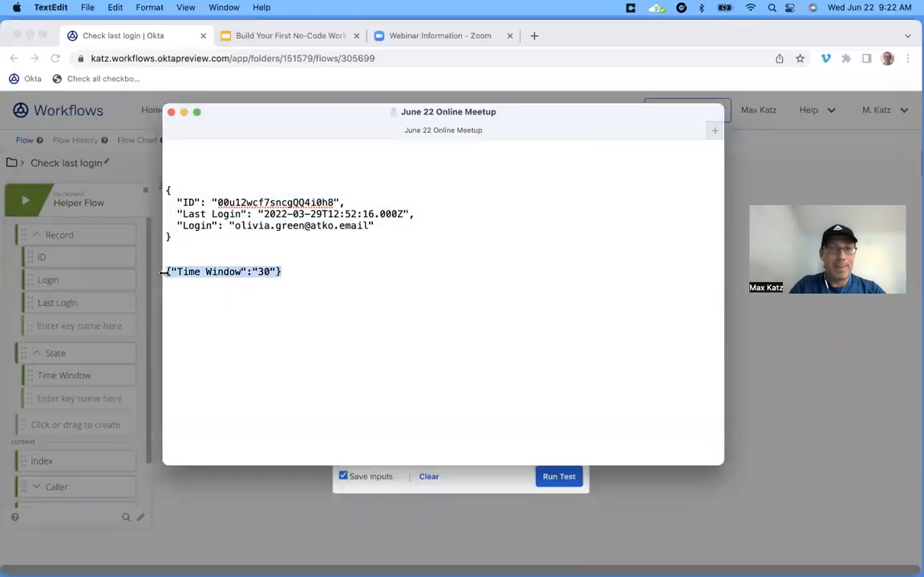
key("super+c")
key("ctrl+Up")
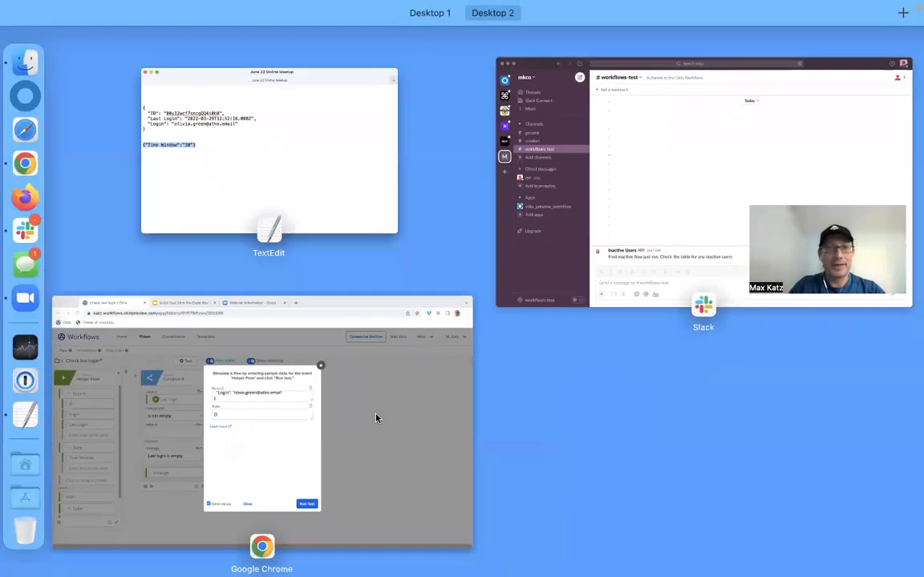
left_click(338, 372)
triple_click(405, 280)
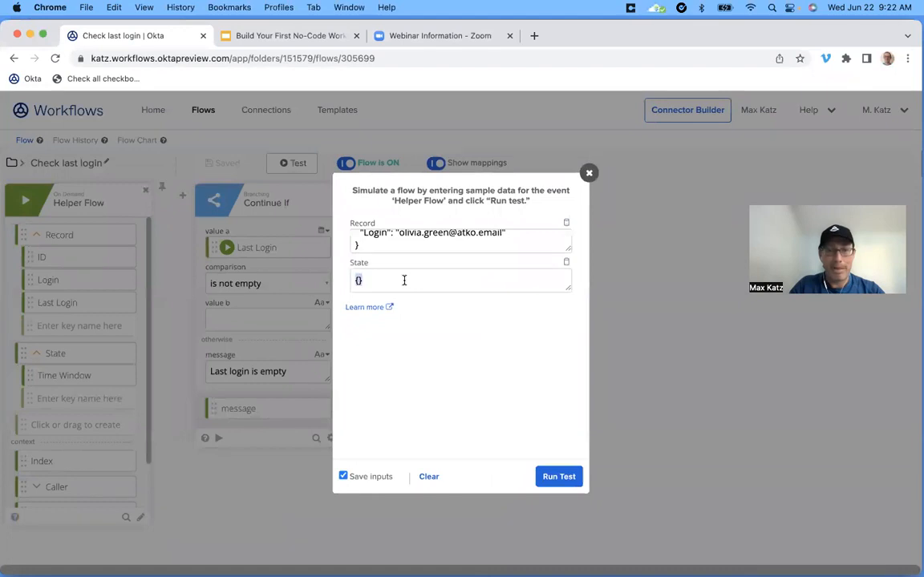
key("super+v")
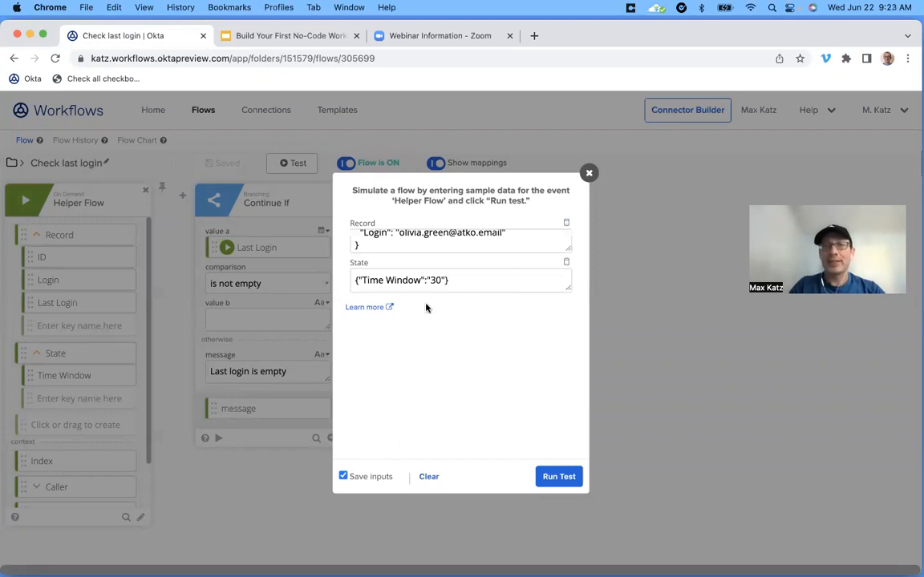
Step: Run the test with the sample inputs and examine the otherwise message on the executed Continue If card
left_click(569, 478)
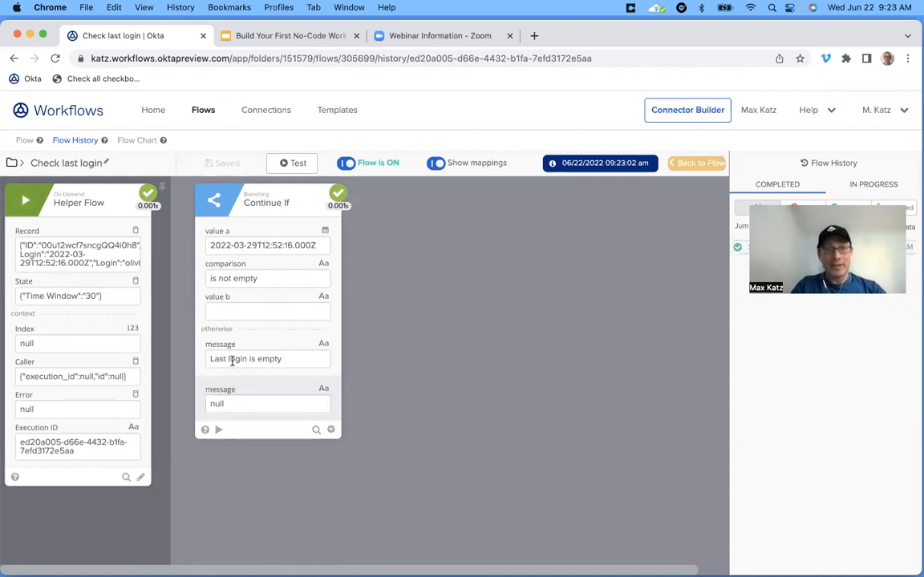
left_click_drag(277, 359, 211, 359)
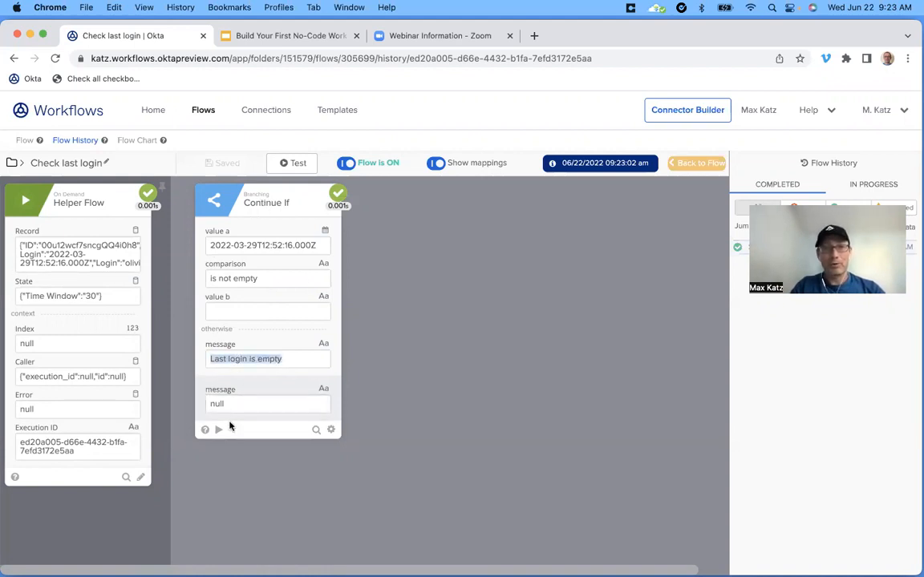
Step: Return to the flow editor, review the saved Record and State sample inputs in the flow test dialog, and close it
left_click(370, 355)
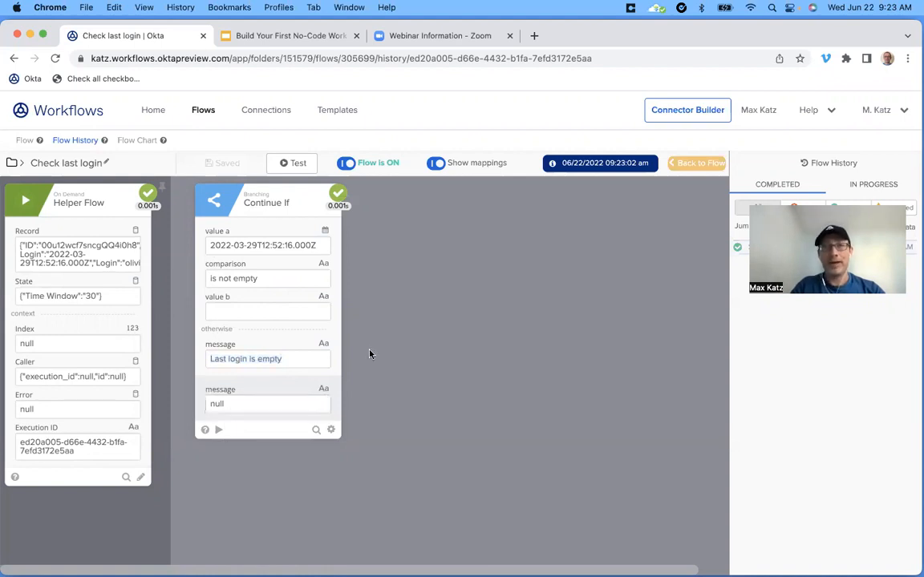
left_click(700, 164)
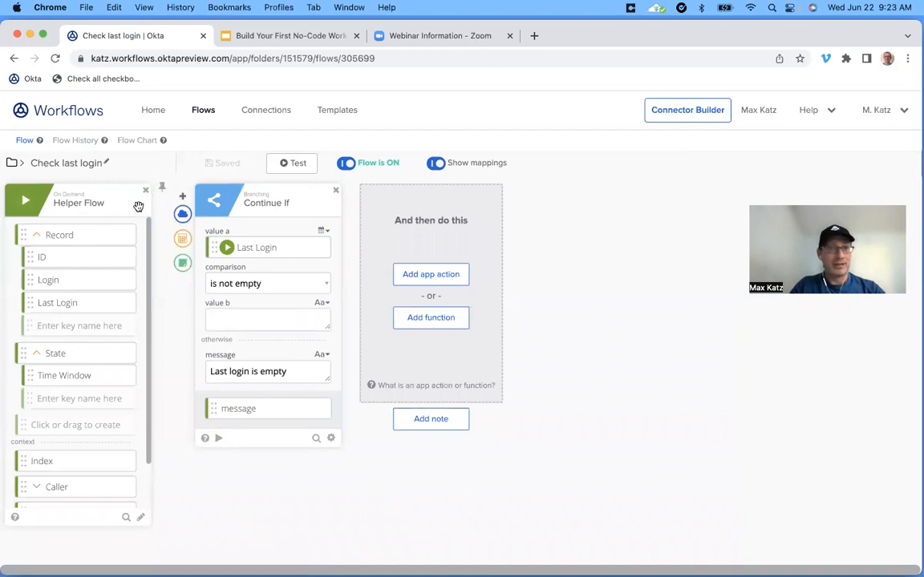
left_click(294, 165)
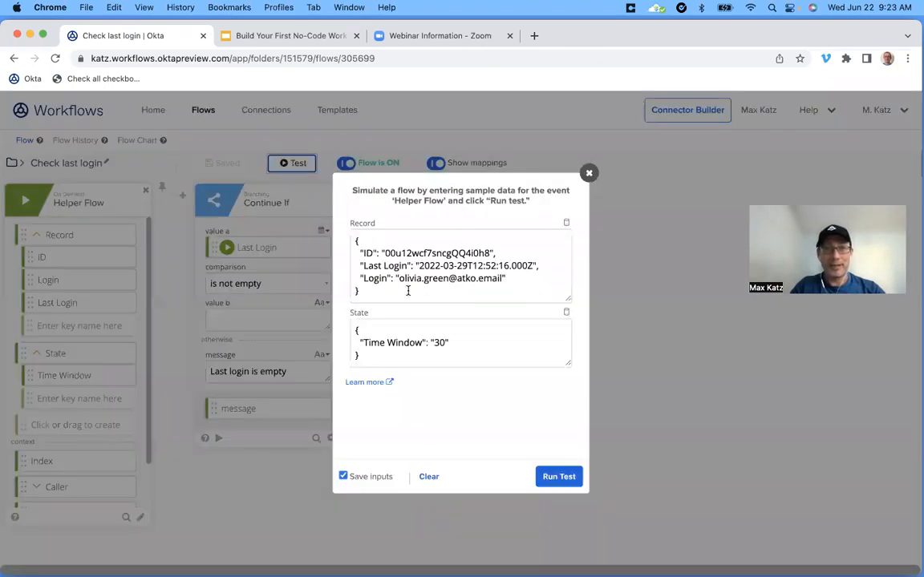
right_click(359, 268)
left_click(528, 289)
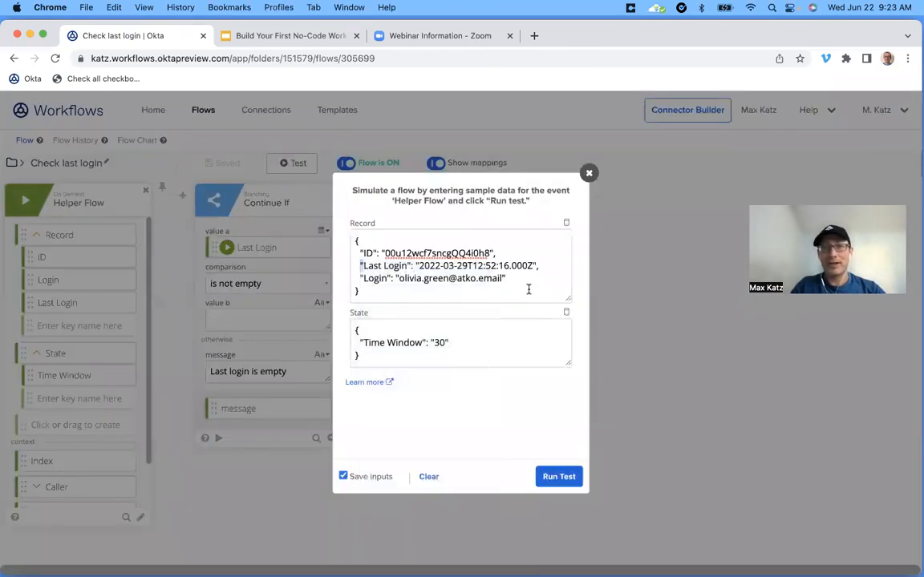
left_click_drag(540, 267, 420, 269)
left_click(476, 300)
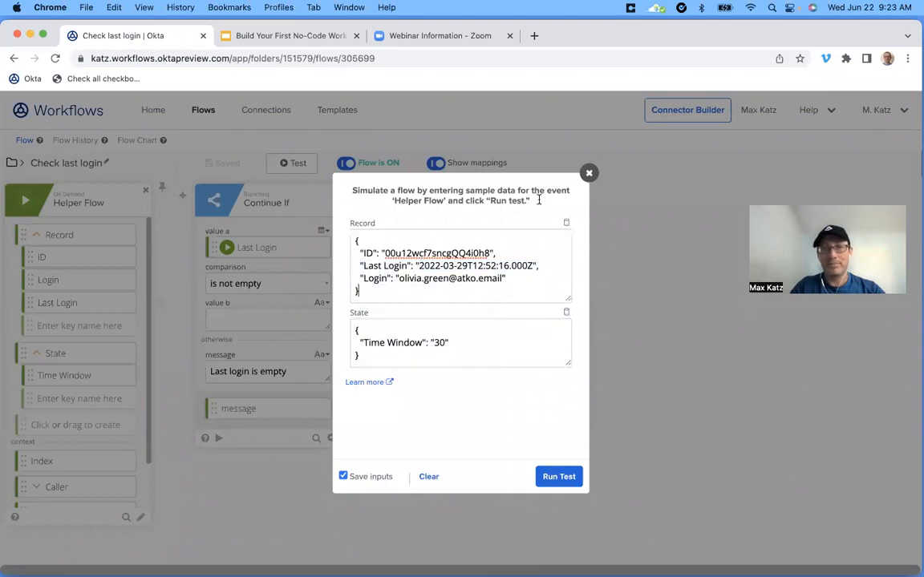
left_click(589, 175)
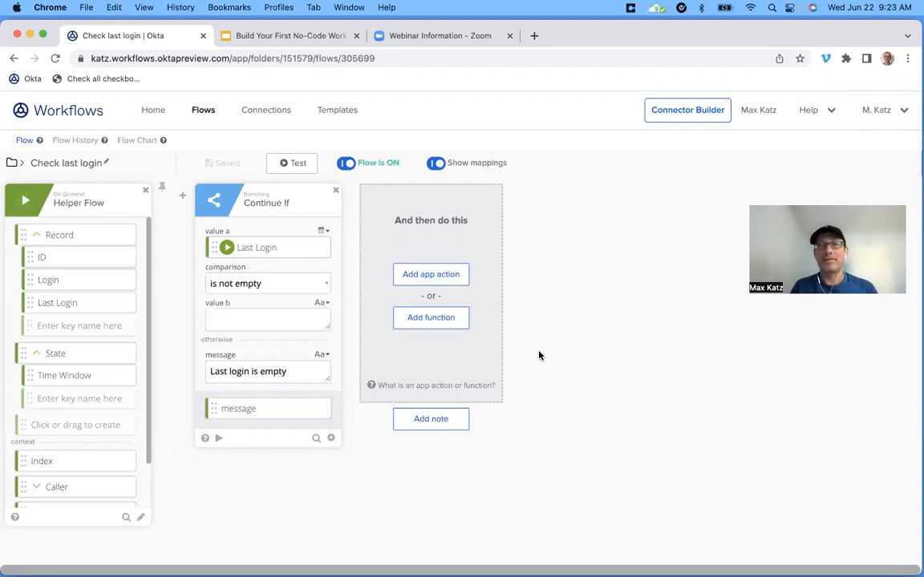
Step: Clear the earlier function search and add the Date & Time function Now after the Continue If card
left_click(422, 313)
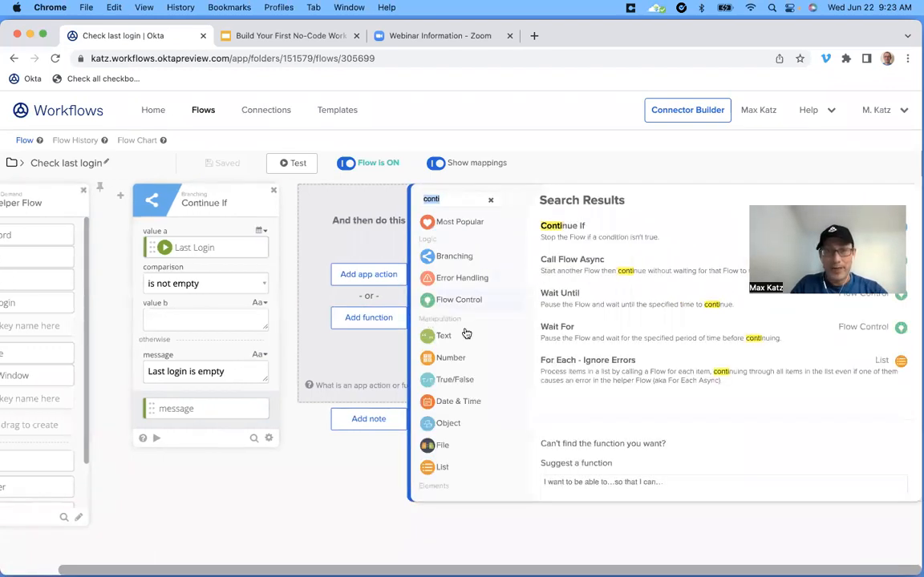
scroll(465, 354, "down", 1)
left_click(454, 371)
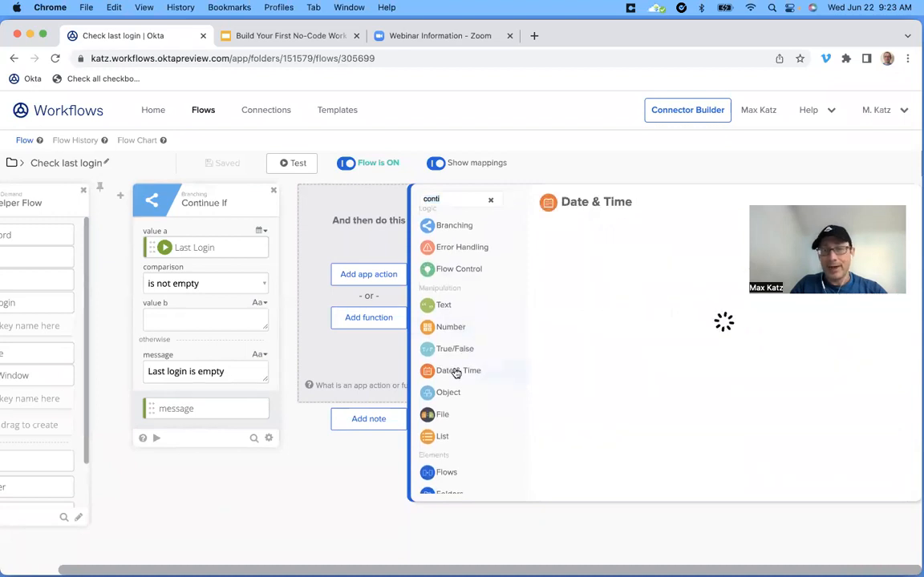
left_click(446, 199)
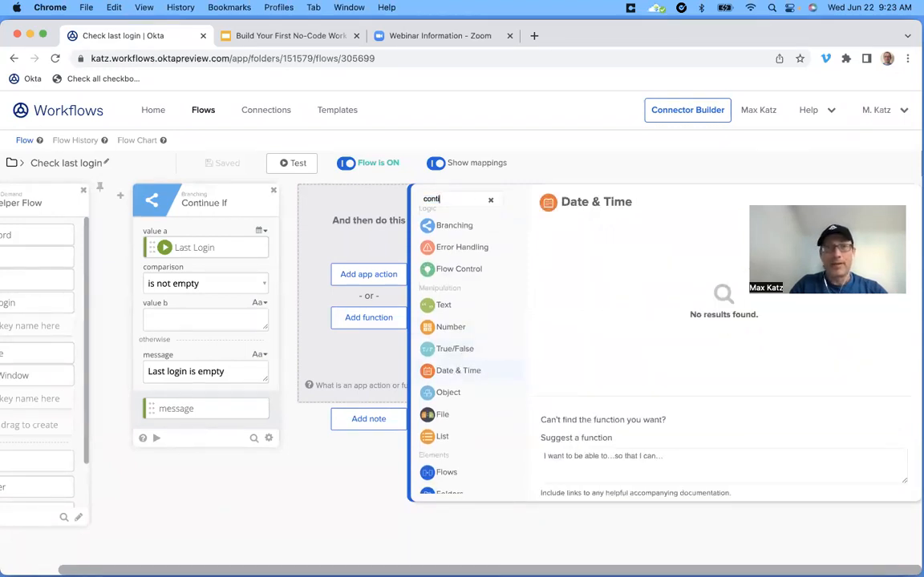
key("BackSpace")
key("BackSpace")
key("BackSpace")
key("BackSpace")
key("BackSpace")
left_click(465, 373)
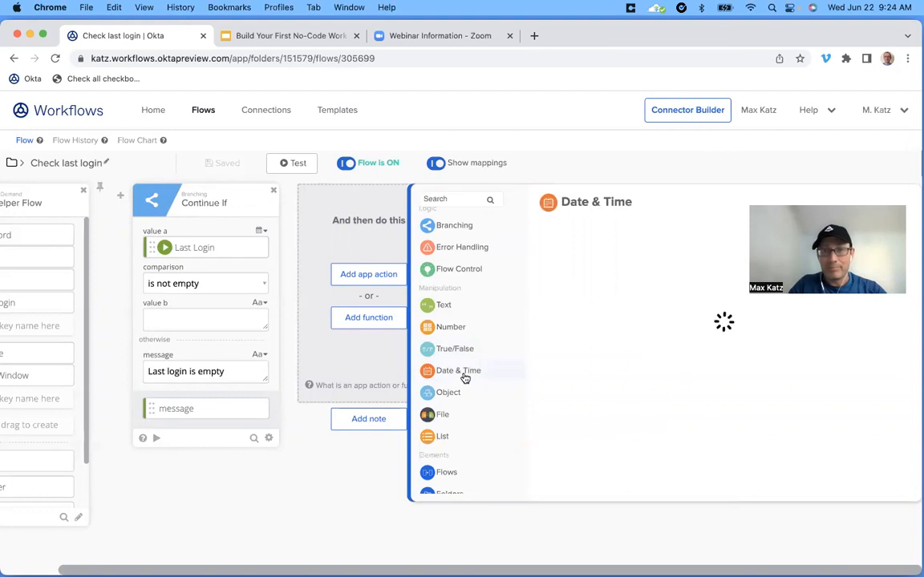
scroll(615, 275, "down", 2)
scroll(615, 275, "up", 4)
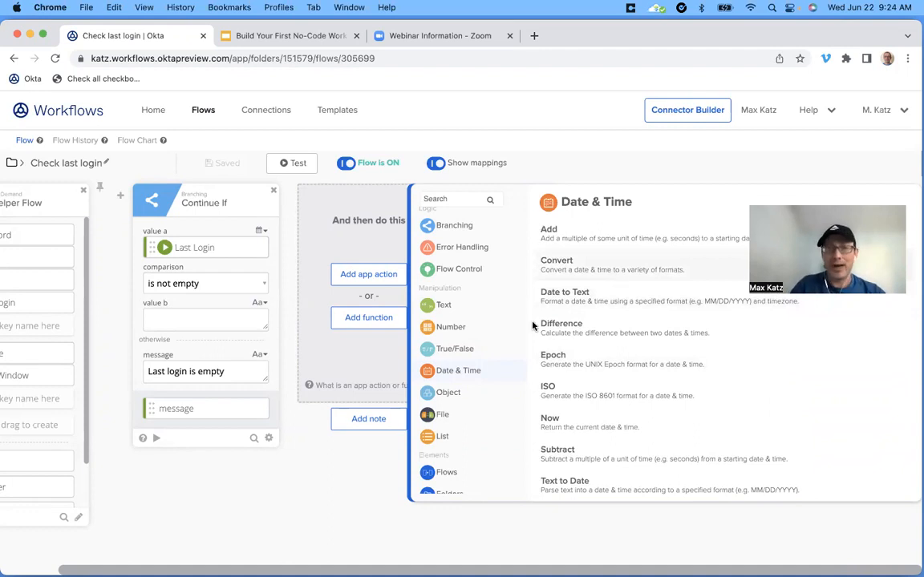
left_click(573, 423)
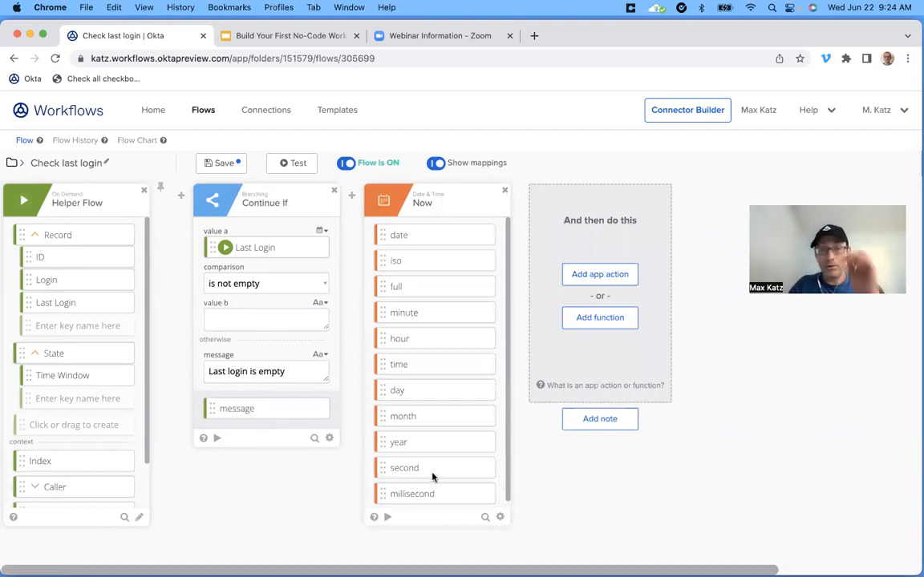
Step: Test the Now card on its own, examine its date and time outputs, and close the test
left_click(387, 517)
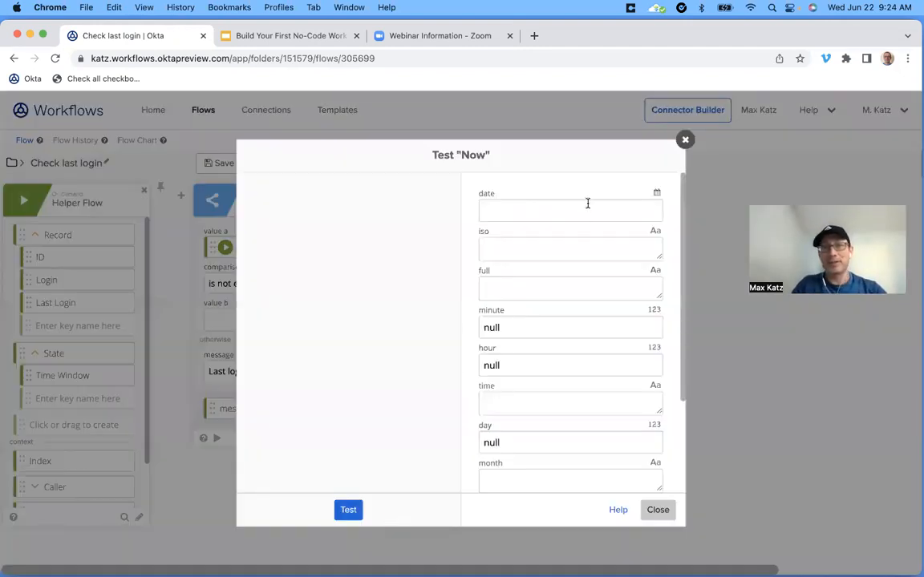
left_click(349, 511)
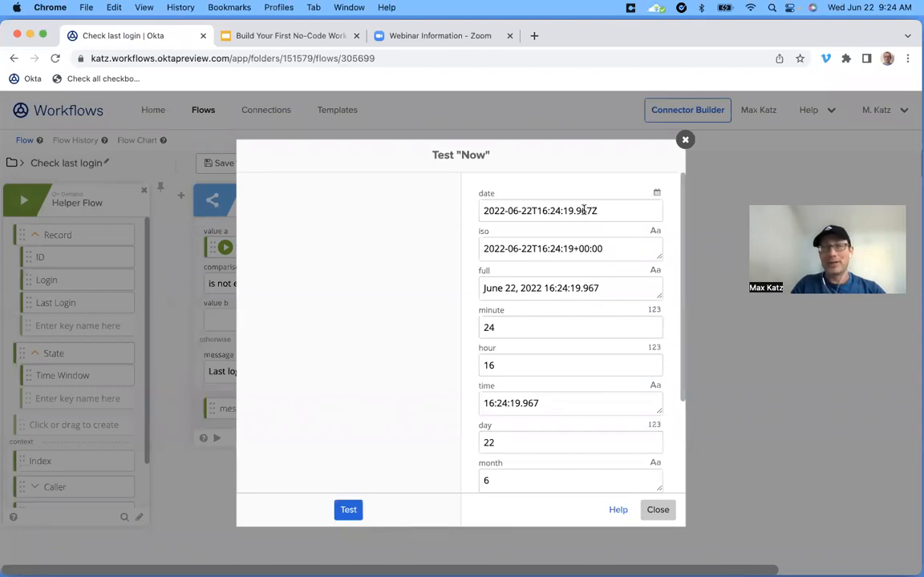
left_click(656, 511)
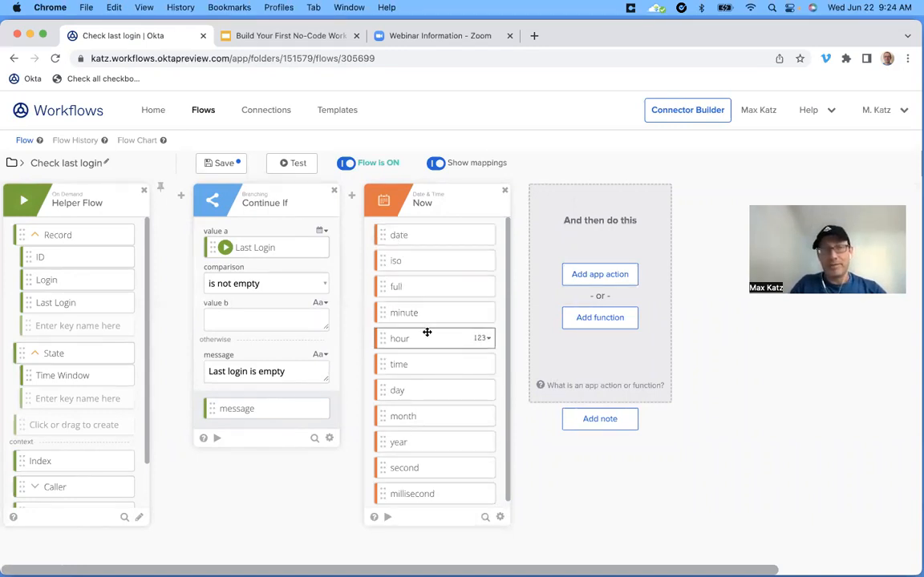
Step: Rename the Now card's date output to "today" and save the field
left_click(486, 235)
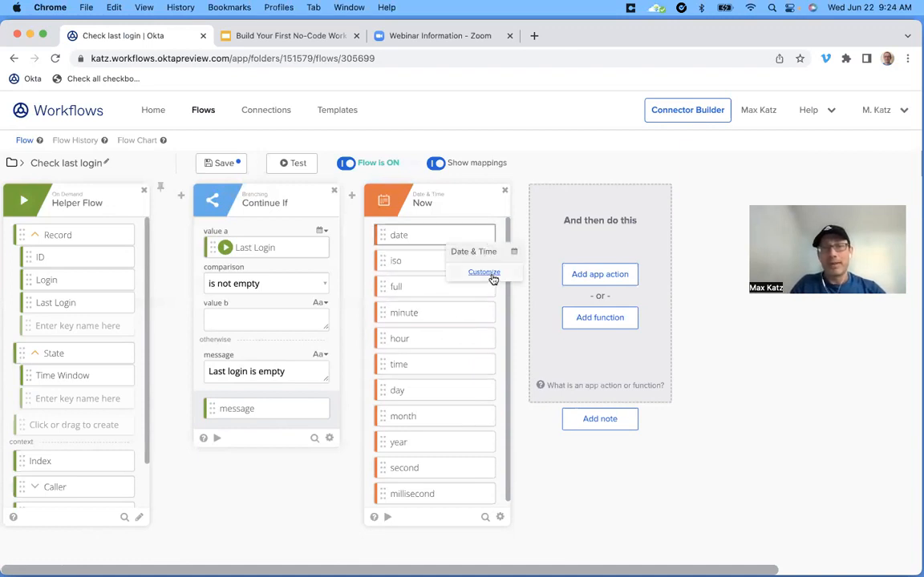
left_click(489, 273)
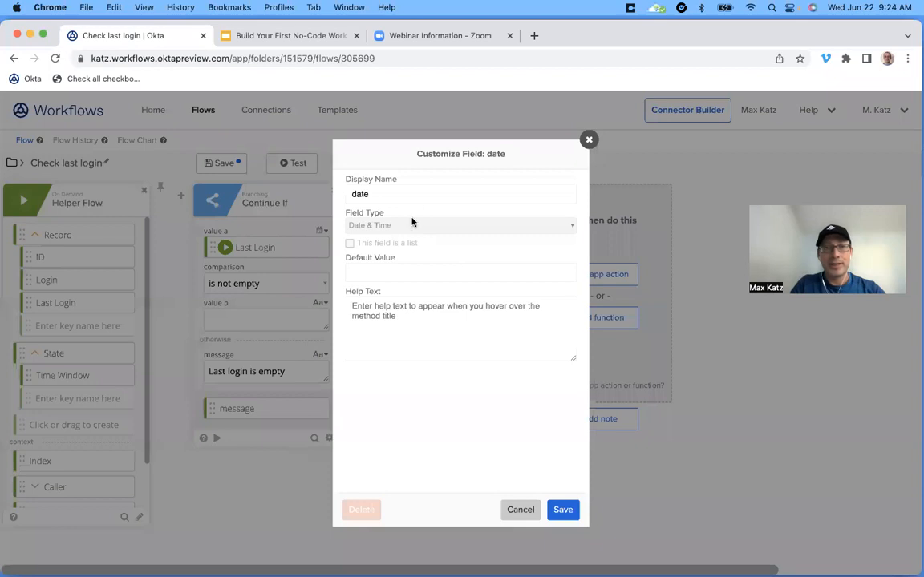
double_click(431, 194)
type("today")
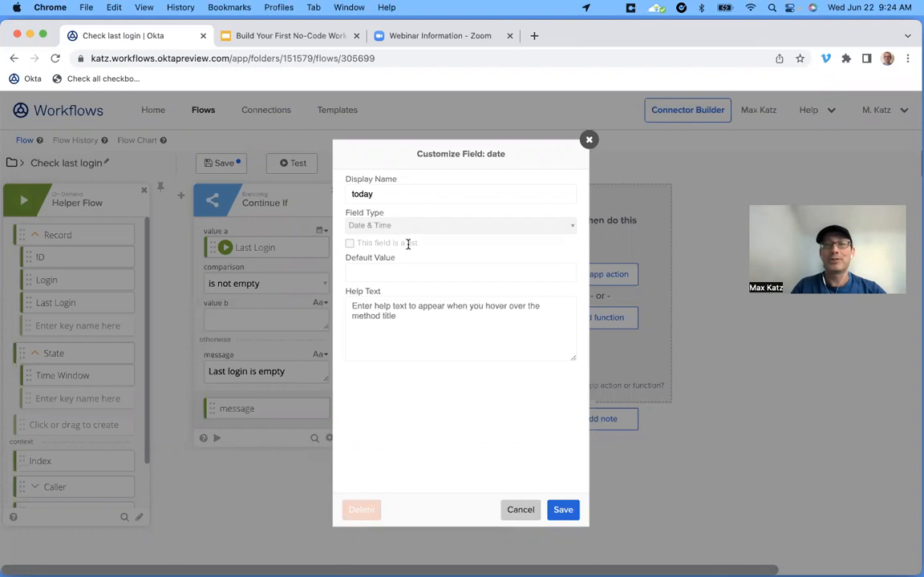
left_click(563, 510)
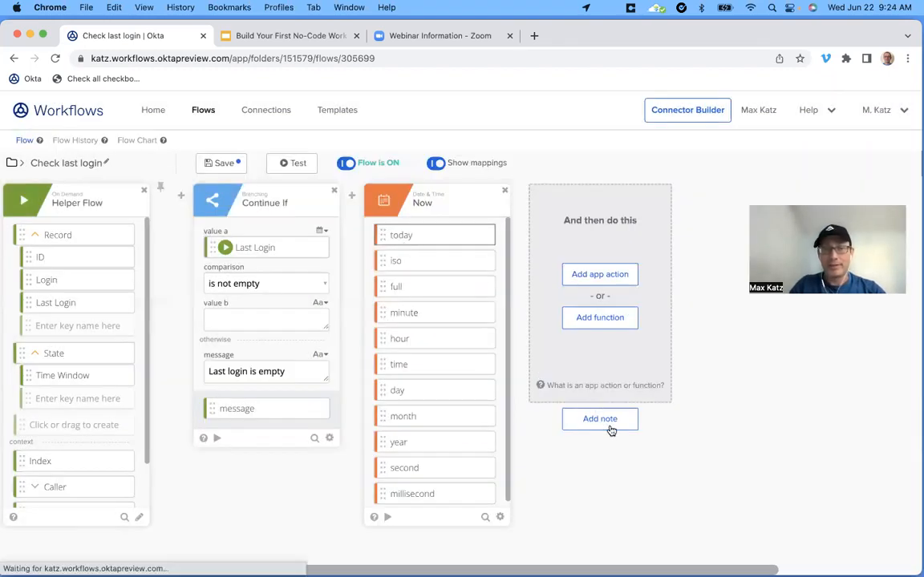
Step: Search the functions for "sub" and add the Date & Time Subtract function after the Now card
scroll(658, 464, "right", 2)
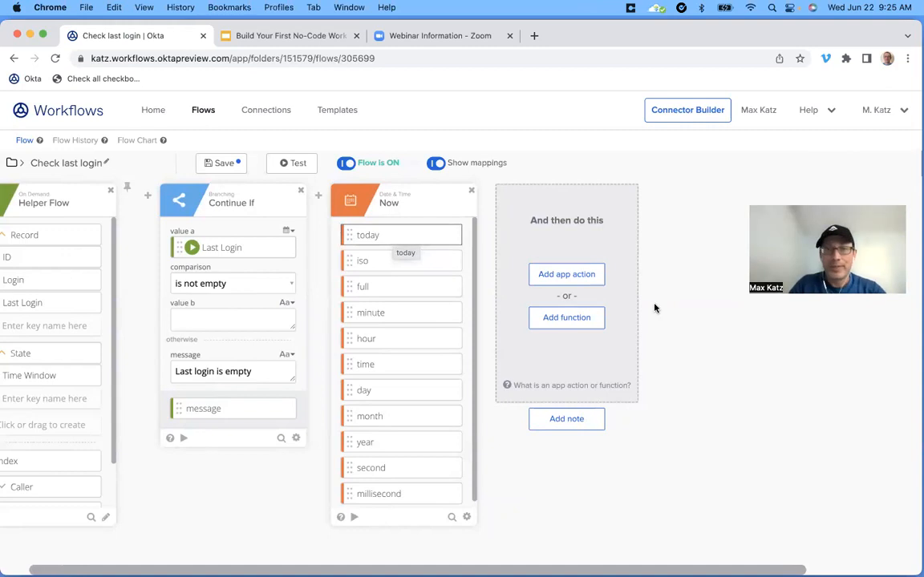
left_click(575, 322)
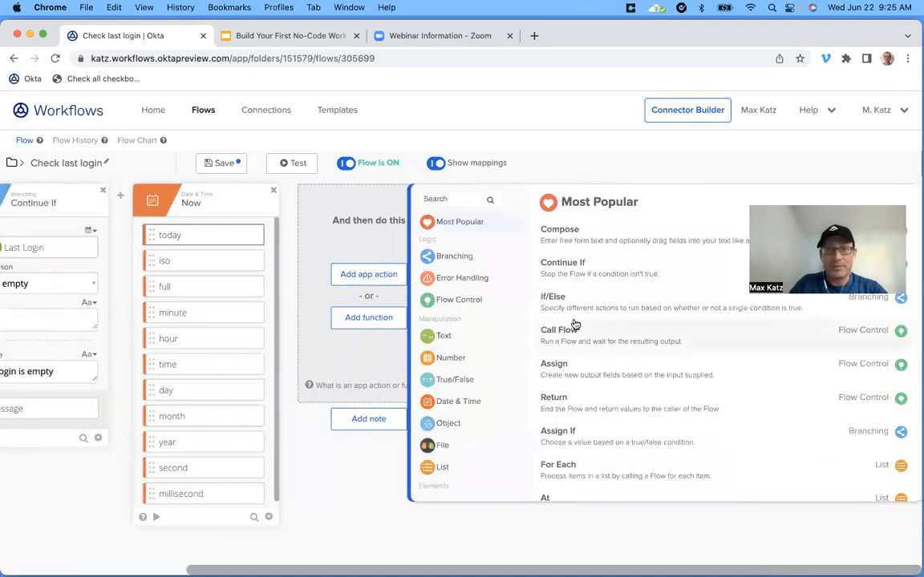
type("sub")
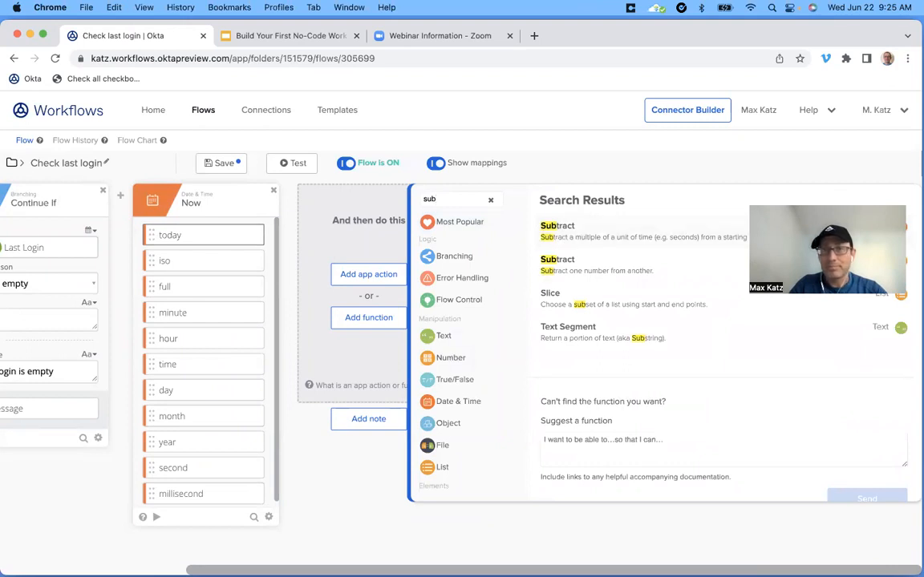
left_click(568, 237)
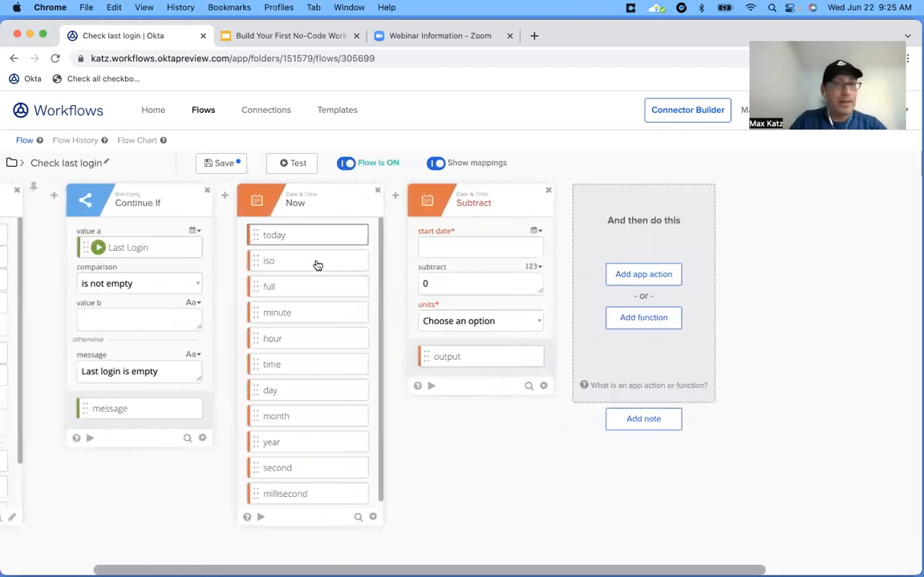
Step: Map today to Subtract's start date and the helper flow's Time Window to its subtract input, with units set to days
left_click_drag(293, 243, 446, 249)
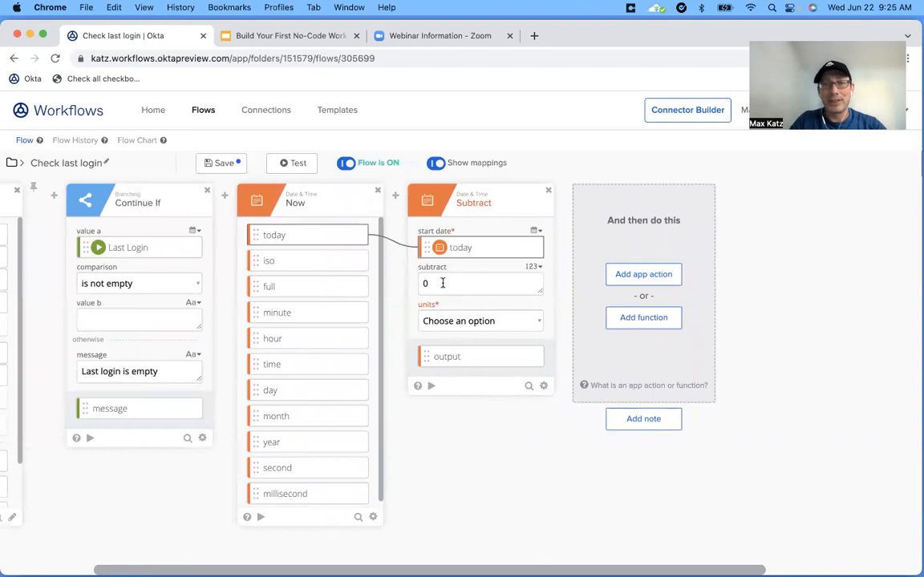
scroll(458, 437, "left", 5)
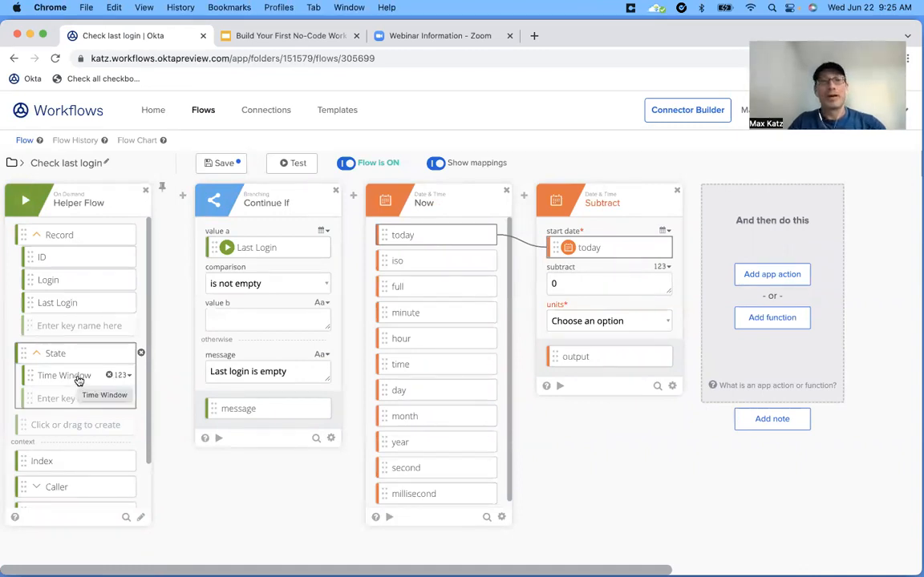
left_click_drag(71, 385, 586, 285)
left_click(590, 320)
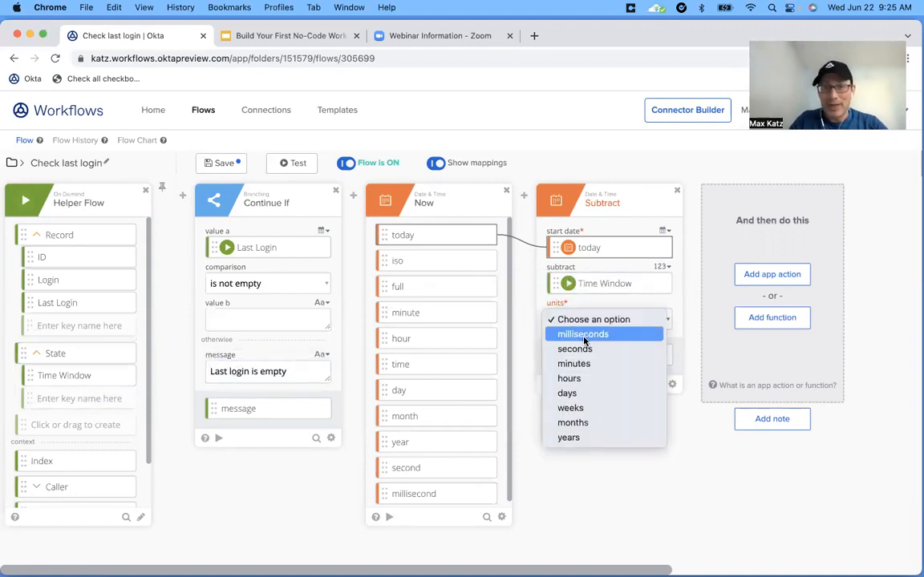
left_click(571, 393)
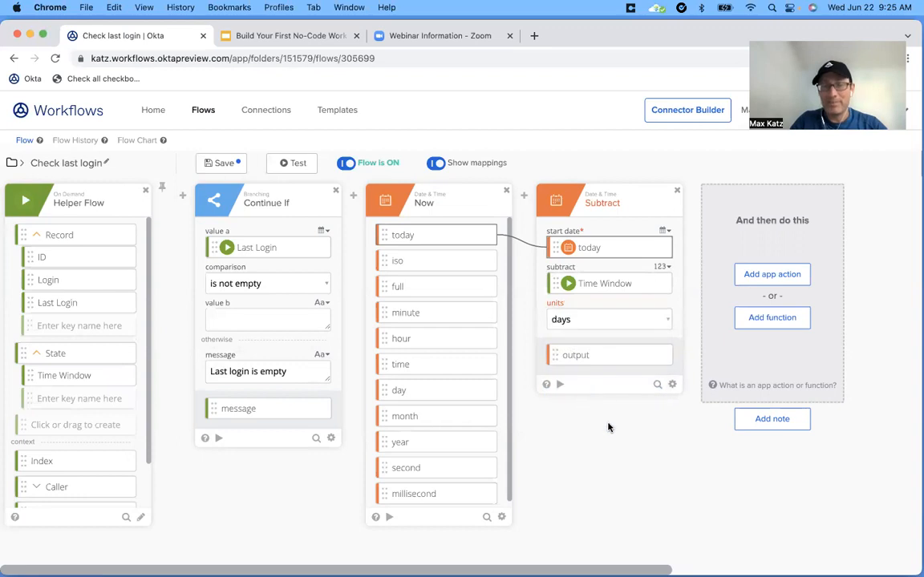
Step: Rename the Subtract card's output to "inactivity cutoff date" and save the field
scroll(606, 441, "right", 2)
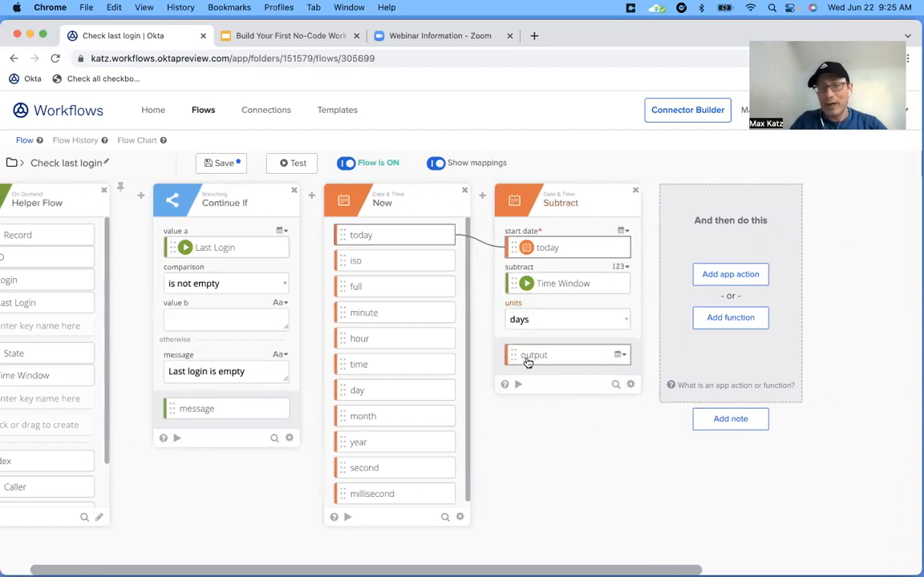
left_click(623, 354)
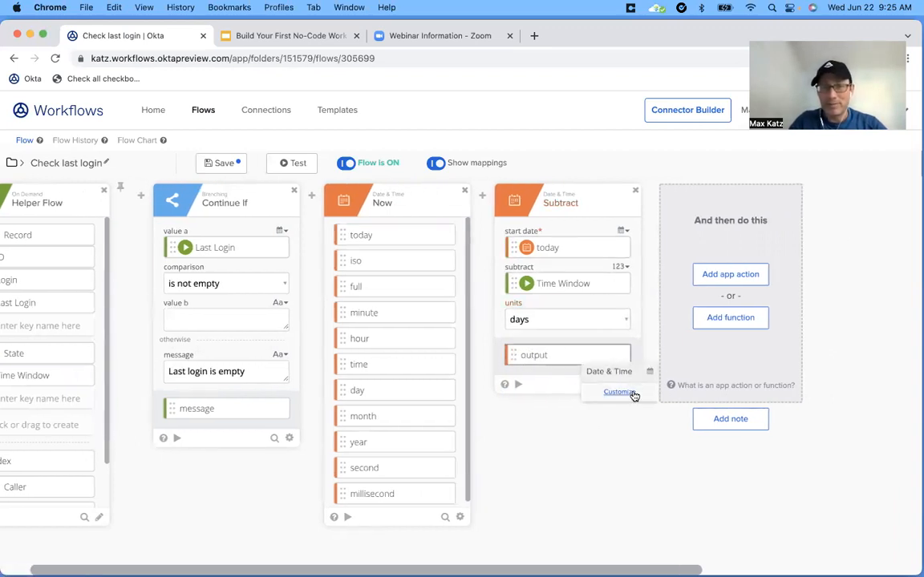
left_click(634, 396)
double_click(459, 194)
type("inacti")
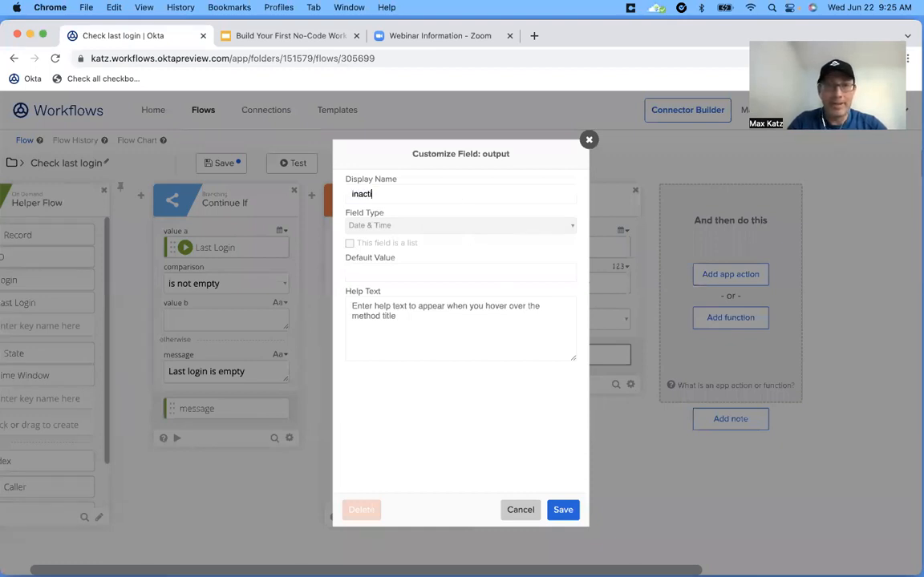
type("vity cutoff date")
left_click(564, 513)
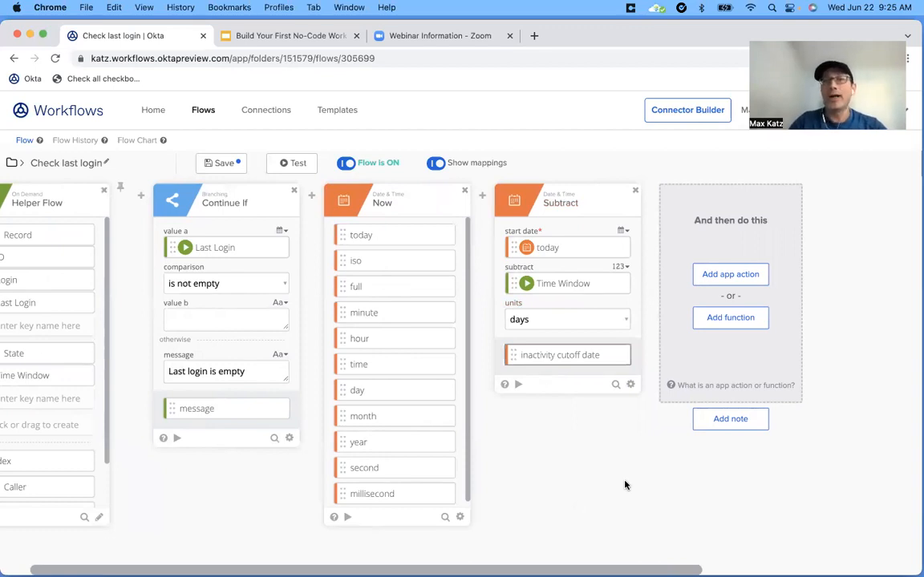
Step: Search the functions for "cont" and add the Branching Continue If function after the Subtract card
scroll(654, 454, "right", 5)
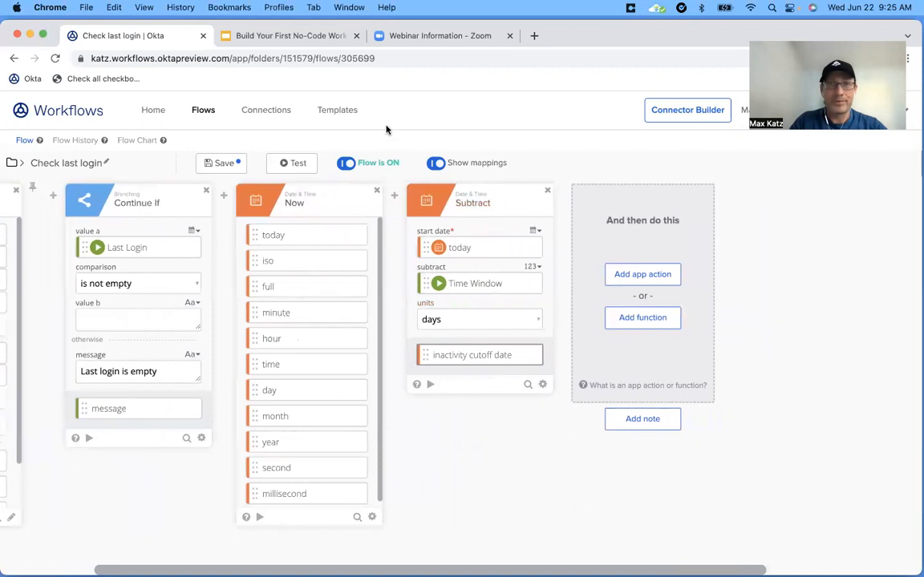
scroll(522, 439, "right", 3)
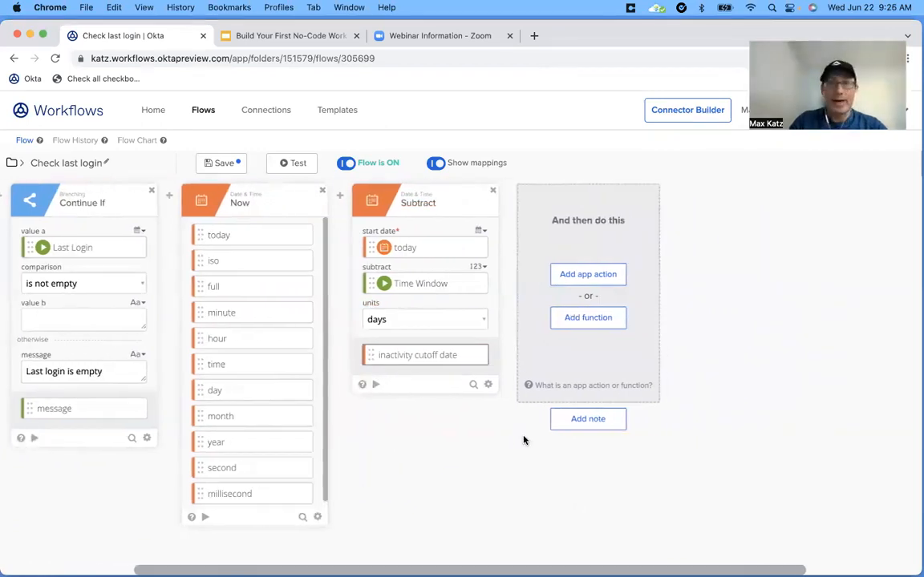
left_click(591, 319)
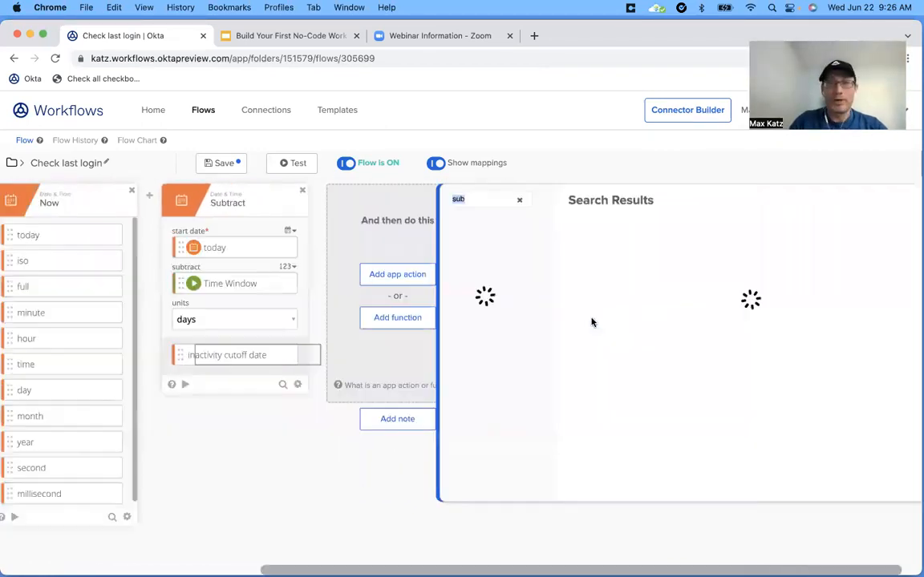
type("cont")
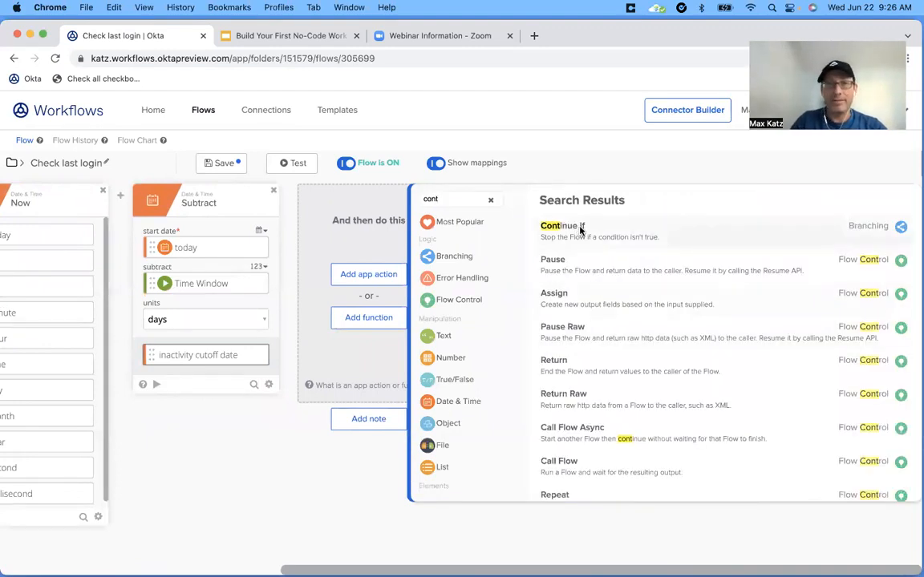
left_click(580, 229)
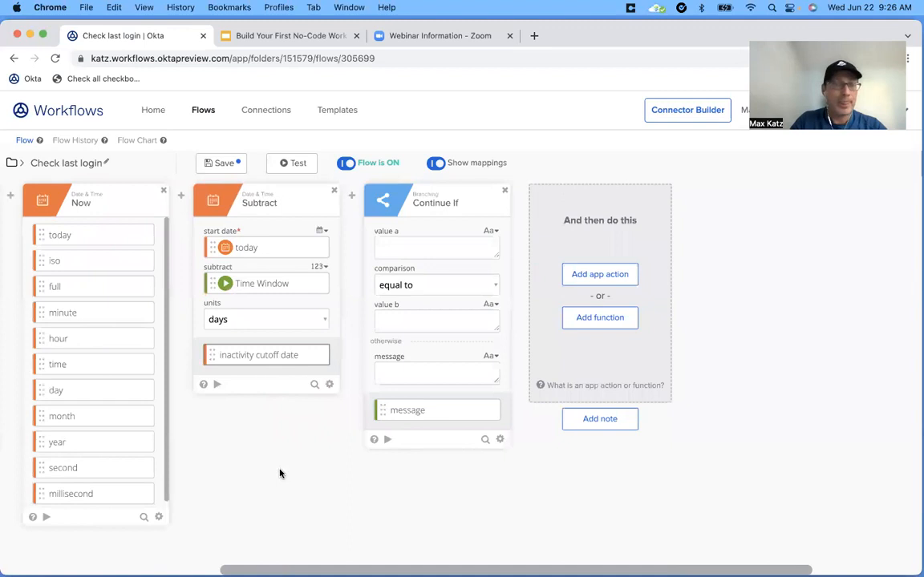
Step: Map the helper flow's Last Login to value a of the new Continue If card
scroll(285, 427, "left", 3)
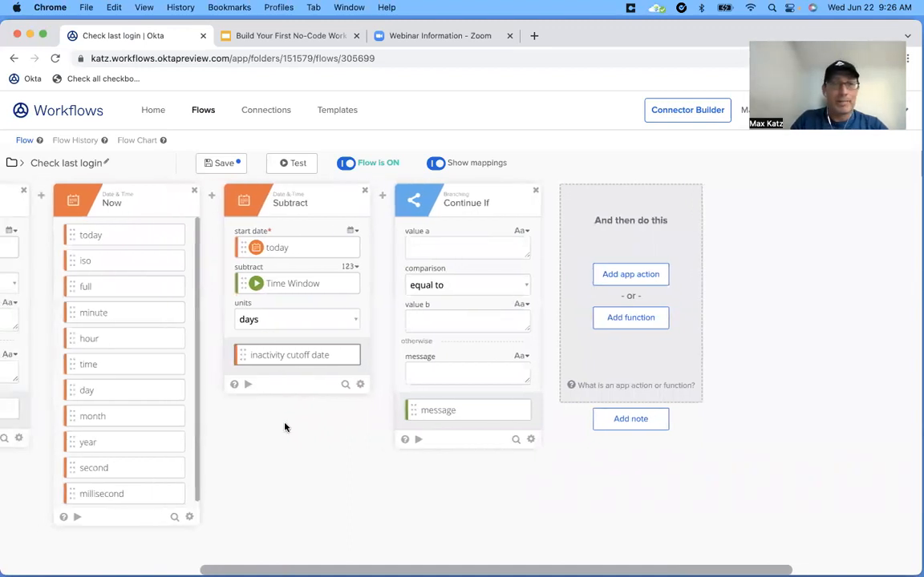
scroll(285, 427, "left", 2)
scroll(285, 428, "left", 3)
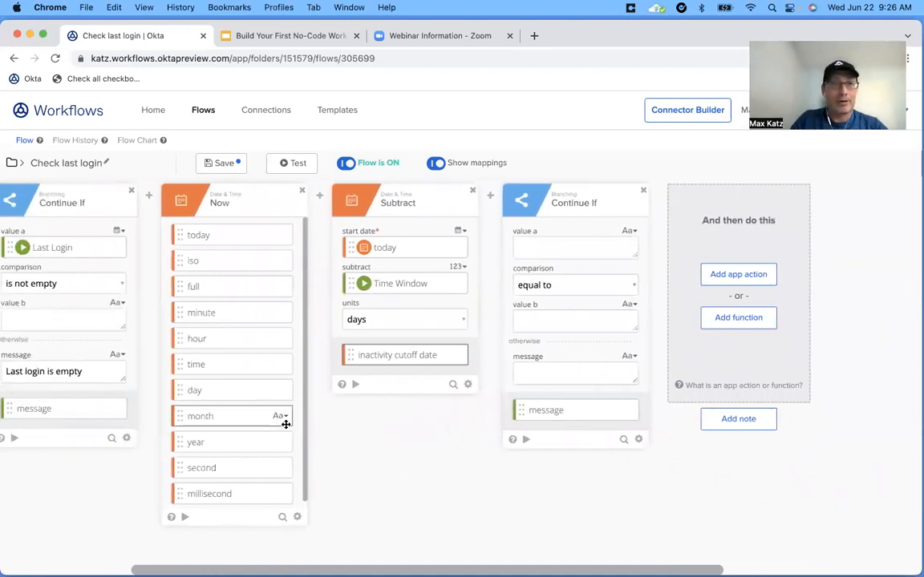
scroll(134, 450, "left", 3)
scroll(134, 450, "left", 5)
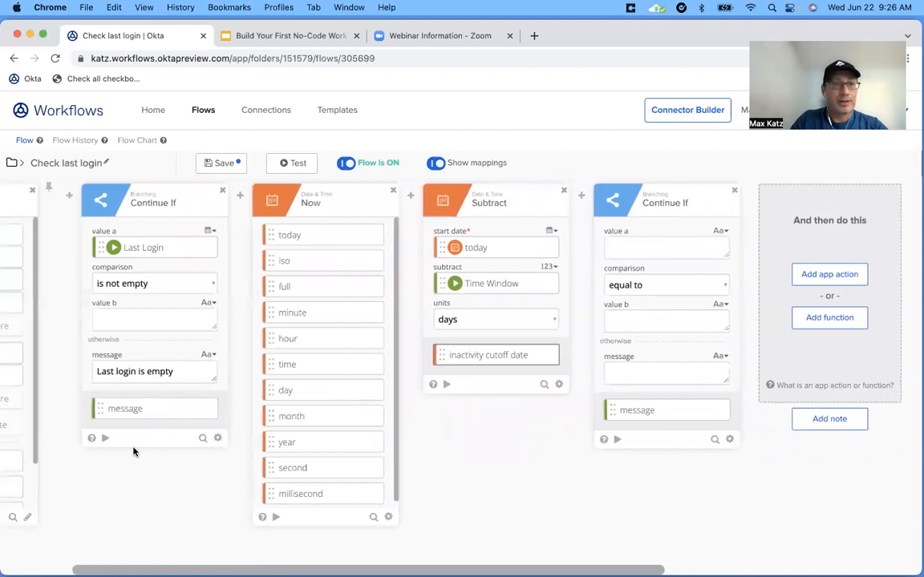
left_click_drag(49, 308, 750, 253)
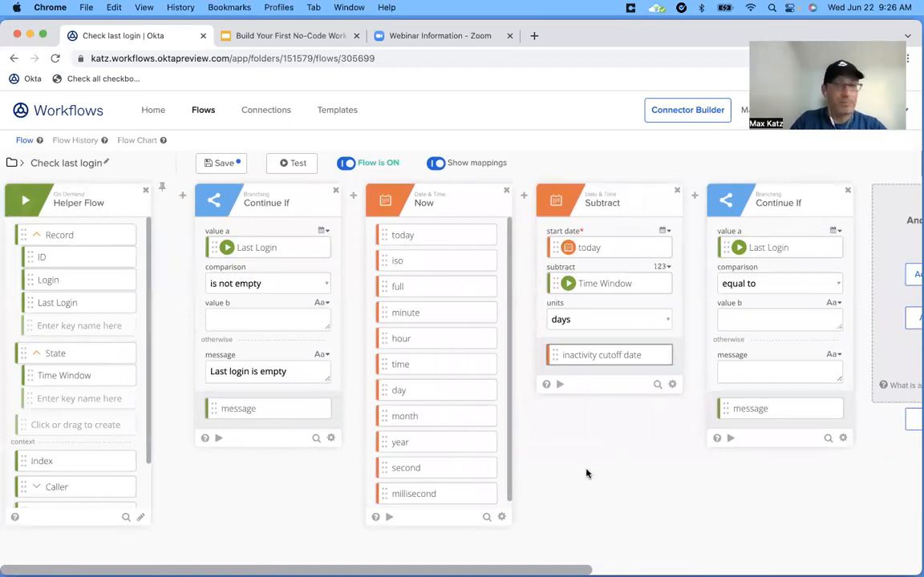
Step: Map inactivity cutoff date to value b of the second Continue If card and set its comparison to less than
scroll(586, 474, "right", 4)
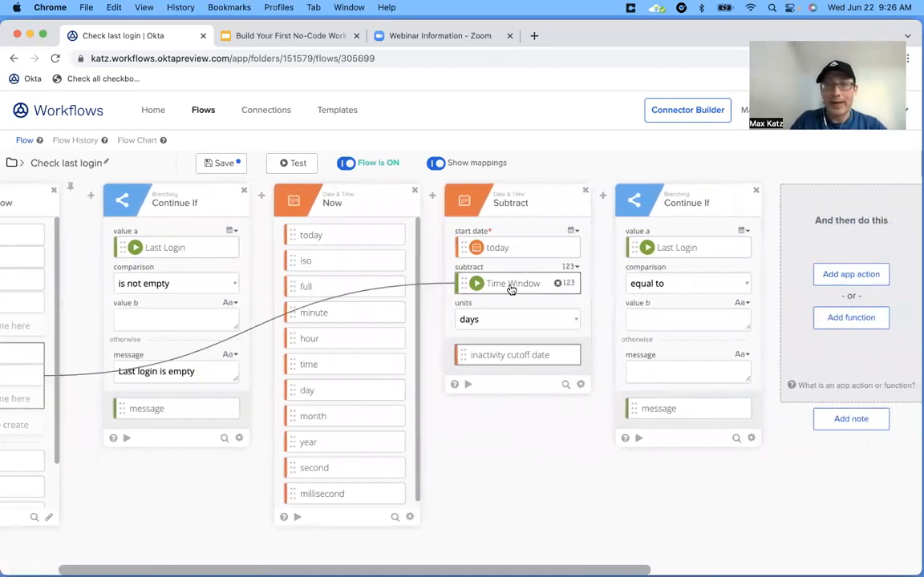
left_click_drag(514, 360, 682, 320)
scroll(560, 491, "right", 5)
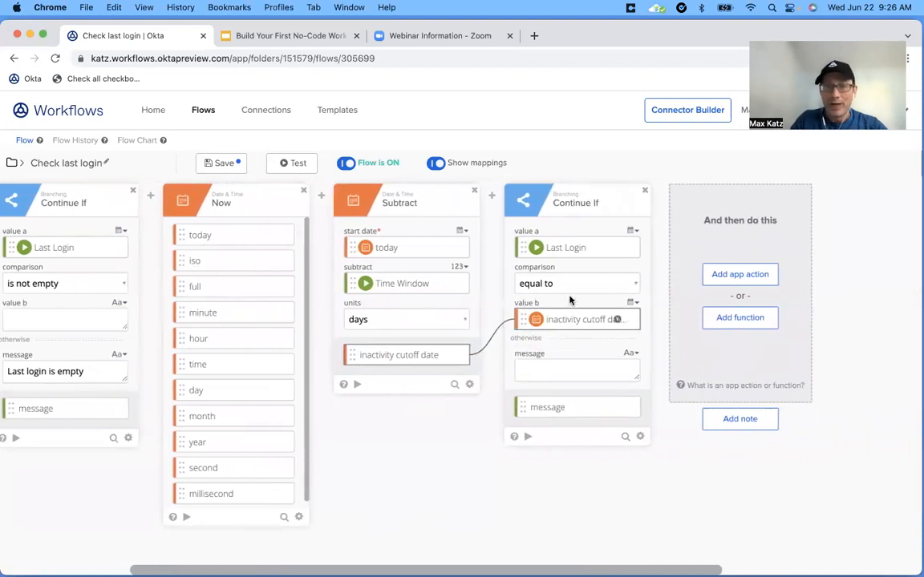
left_click(529, 283)
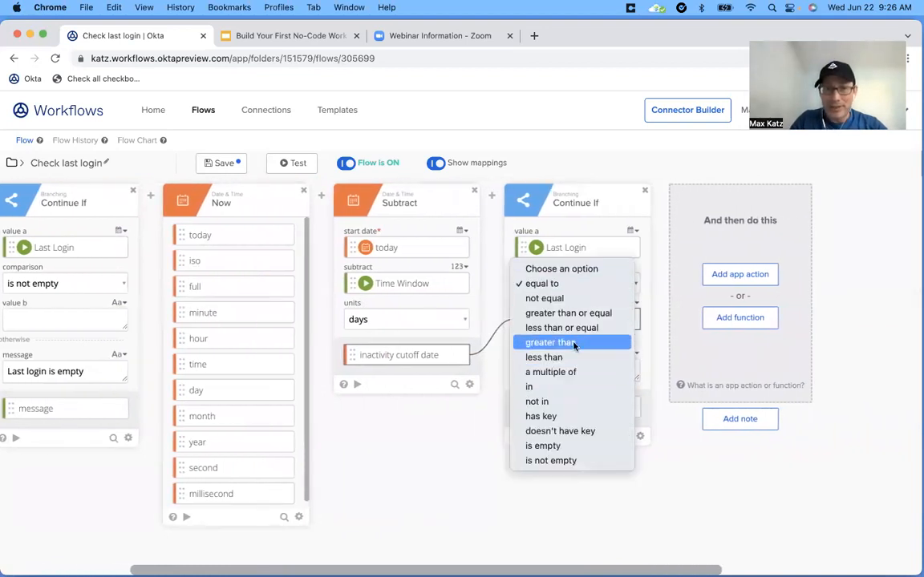
left_click(560, 357)
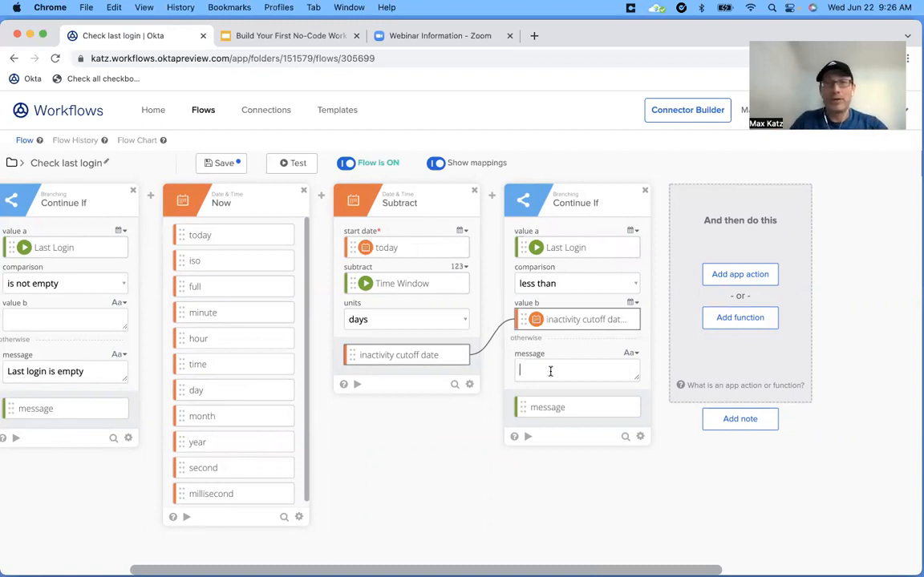
Step: Enter "Last login within inactivity window" as the otherwise message of the second Continue If card
type("Last ")
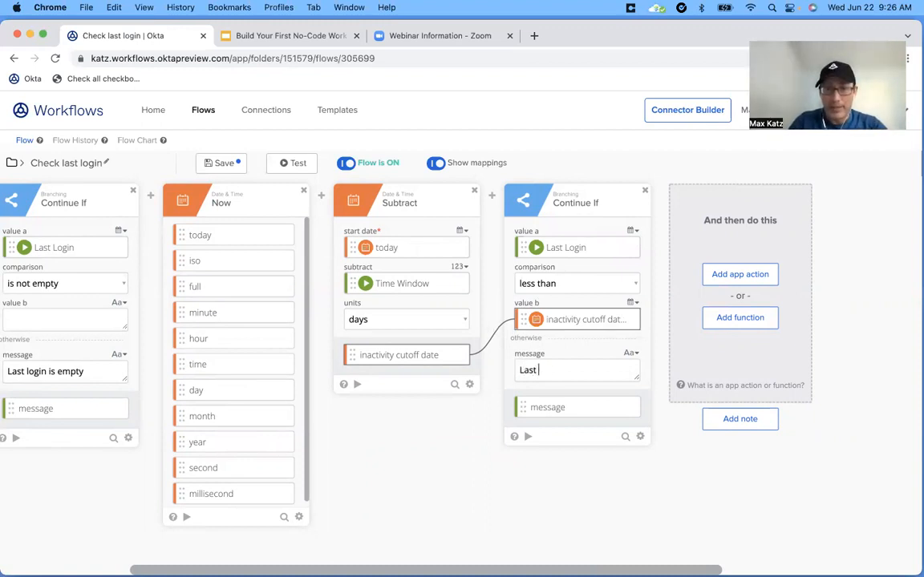
type("login within inactvi")
key("BackSpace")
type("ivit")
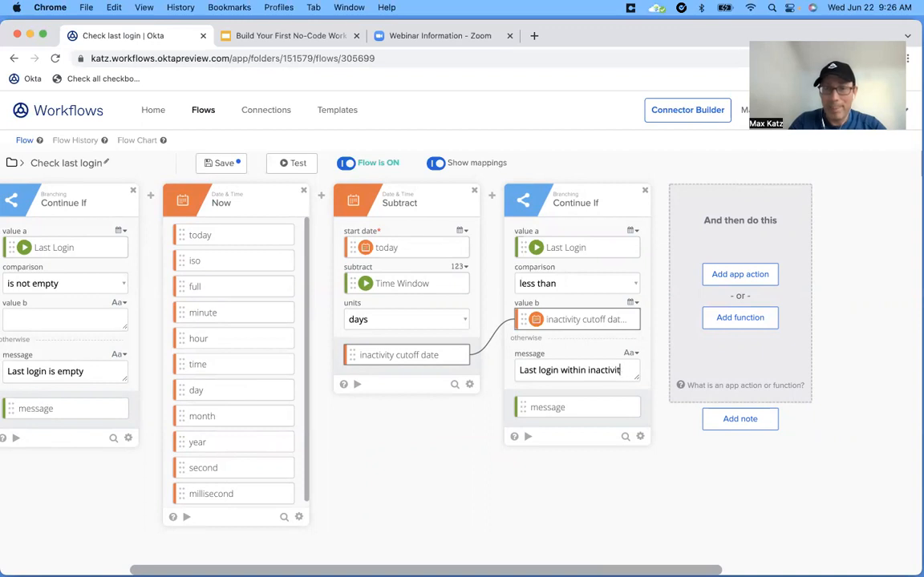
type("yy window")
Step: Save the flow and run a test with the stored Record and State sample inputs
left_click(218, 162)
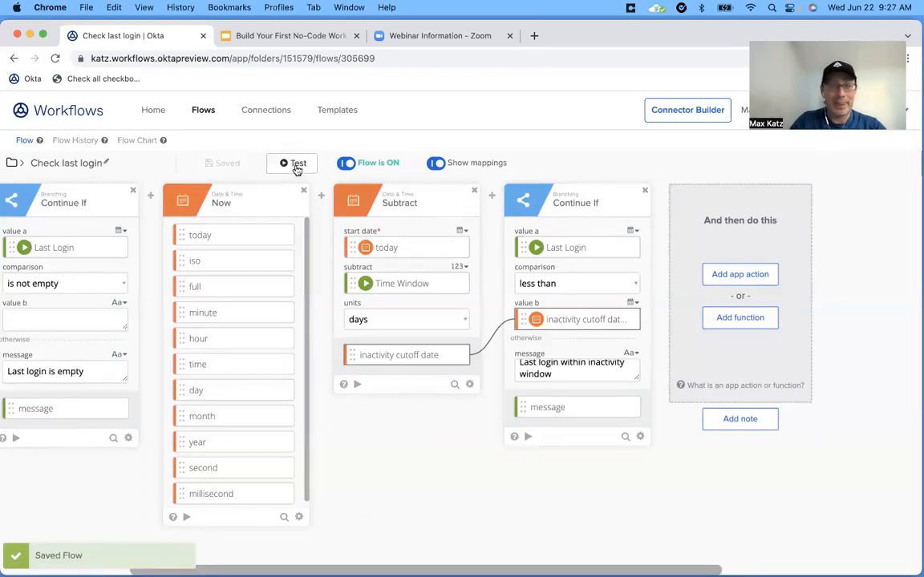
left_click(291, 165)
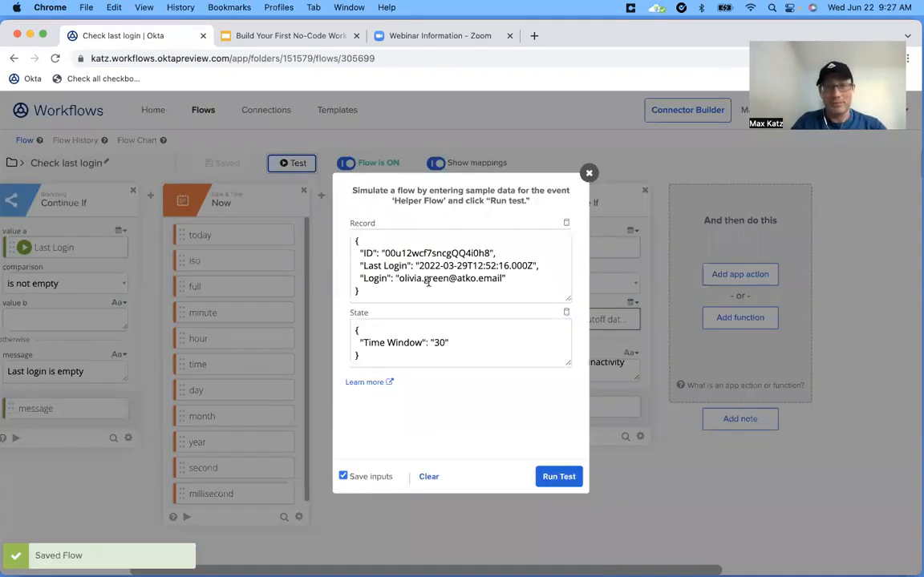
left_click(560, 479)
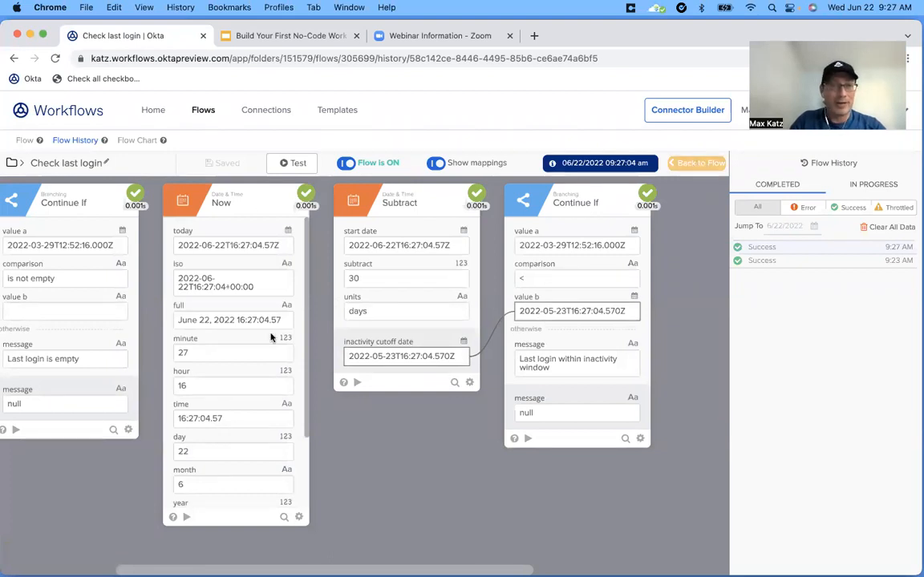
Step: Examine the test run's Record details, Time Window, cutoff date and Continue If values, and return to the flow editor
scroll(271, 337, "left", 3)
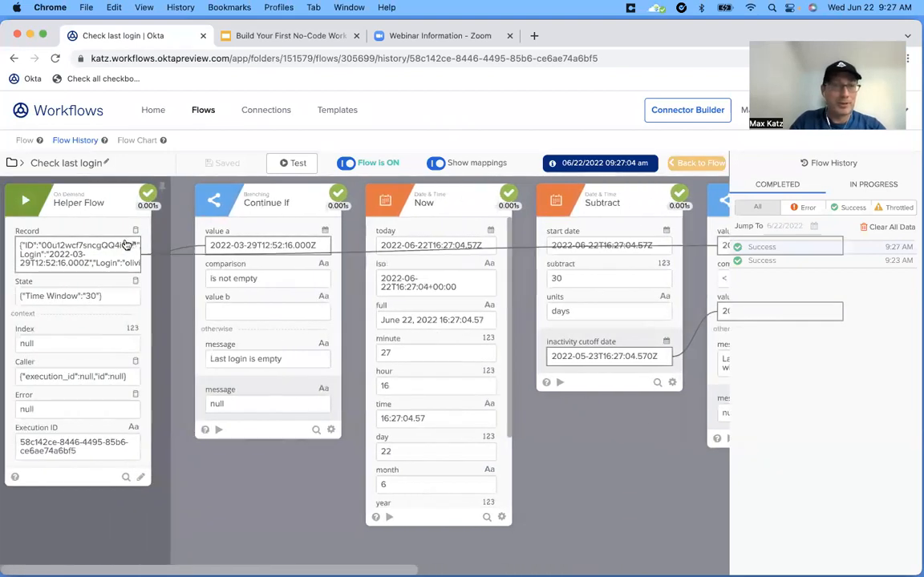
left_click(111, 246)
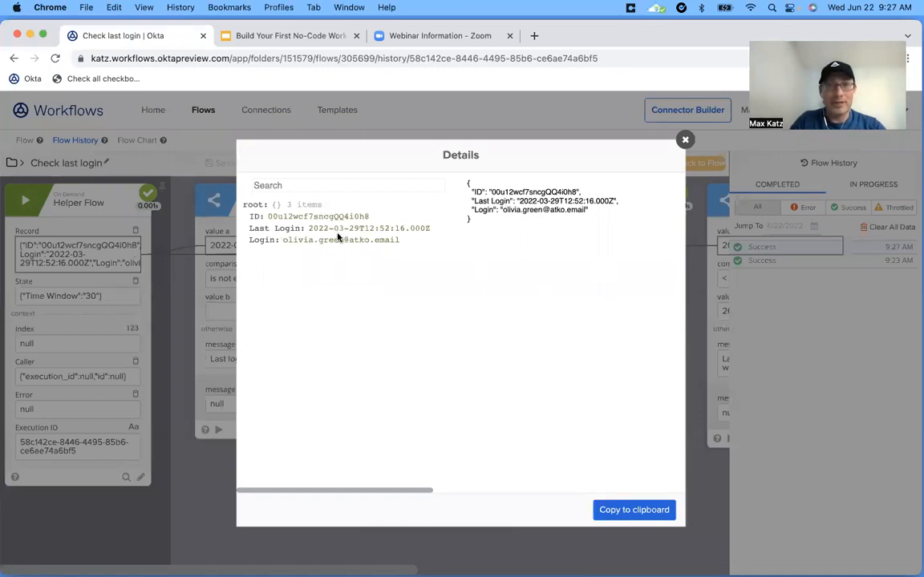
left_click(685, 141)
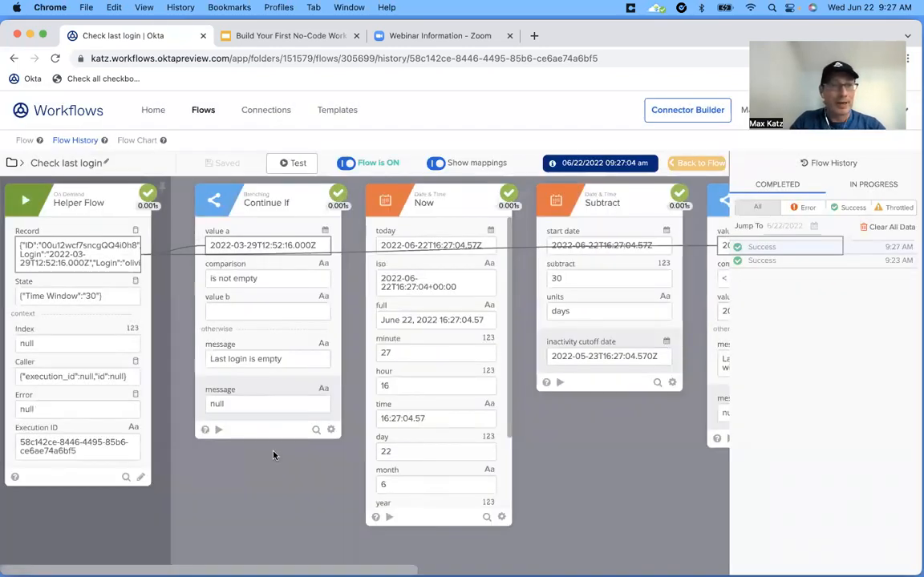
scroll(273, 455, "right", 1)
scroll(273, 456, "left", 1)
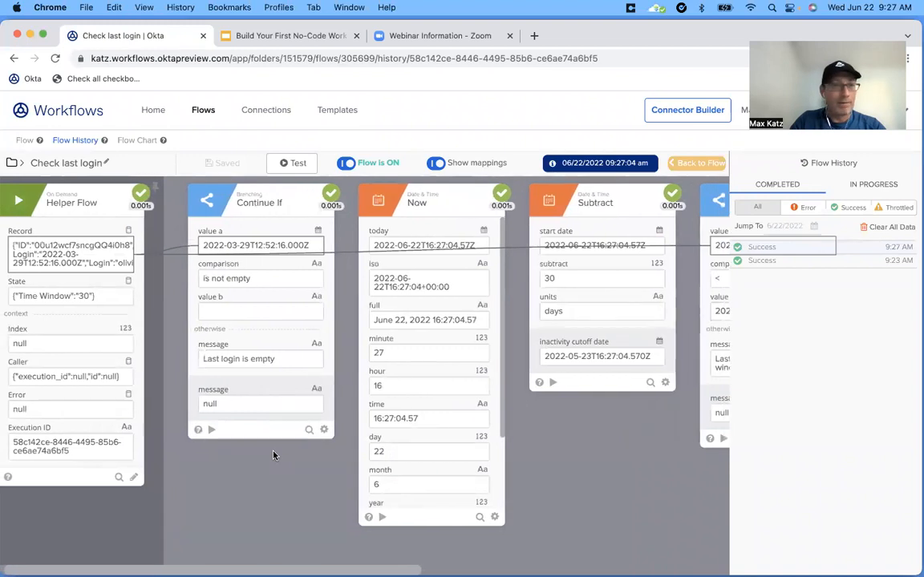
left_click(93, 296)
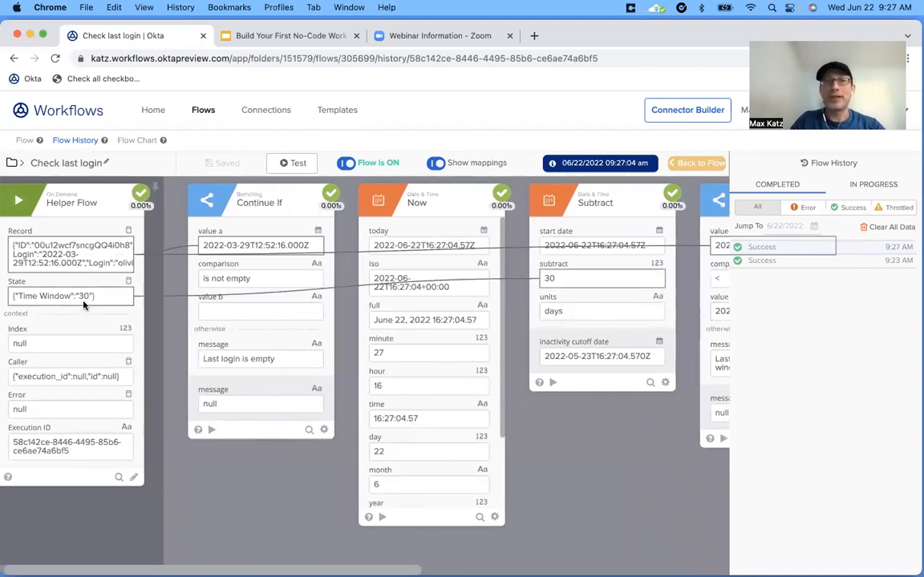
scroll(261, 404, "right", 5)
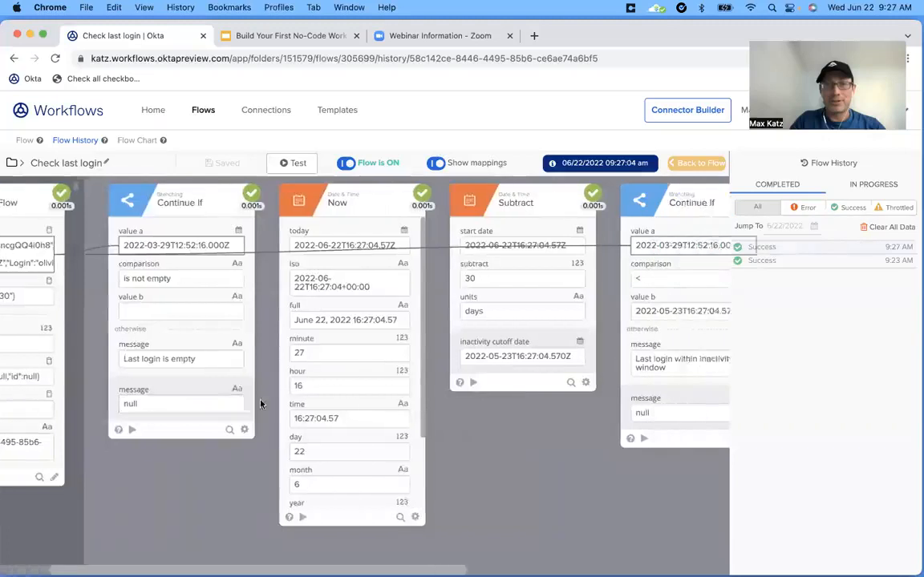
scroll(261, 404, "right", 1)
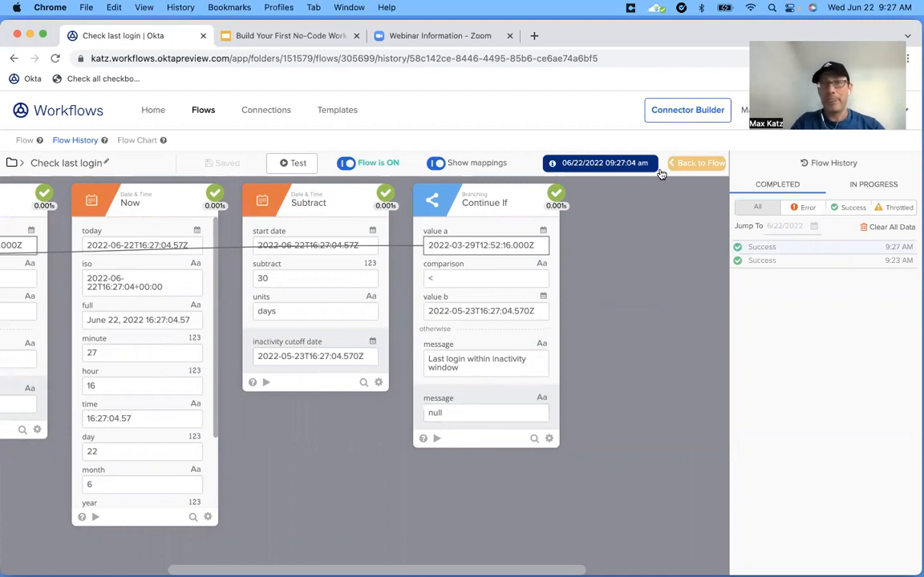
left_click(695, 164)
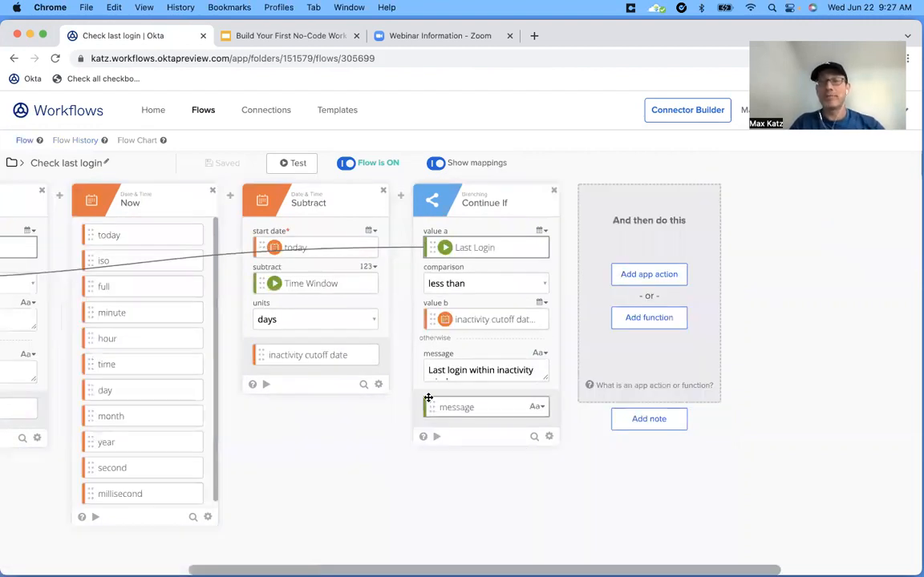
Step: Search the functions for "diff" and add the Date & Time Difference function after the second Continue If card
left_click(650, 318)
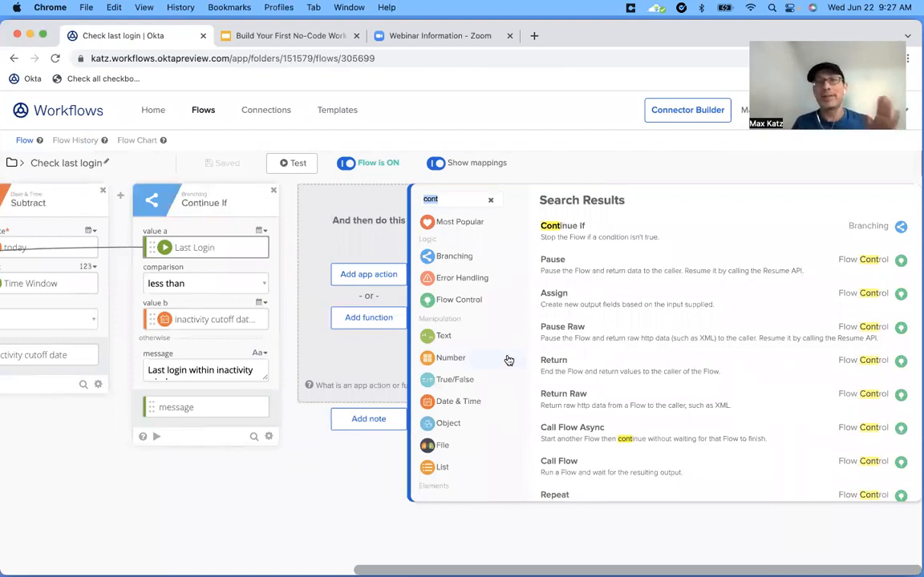
type("diff")
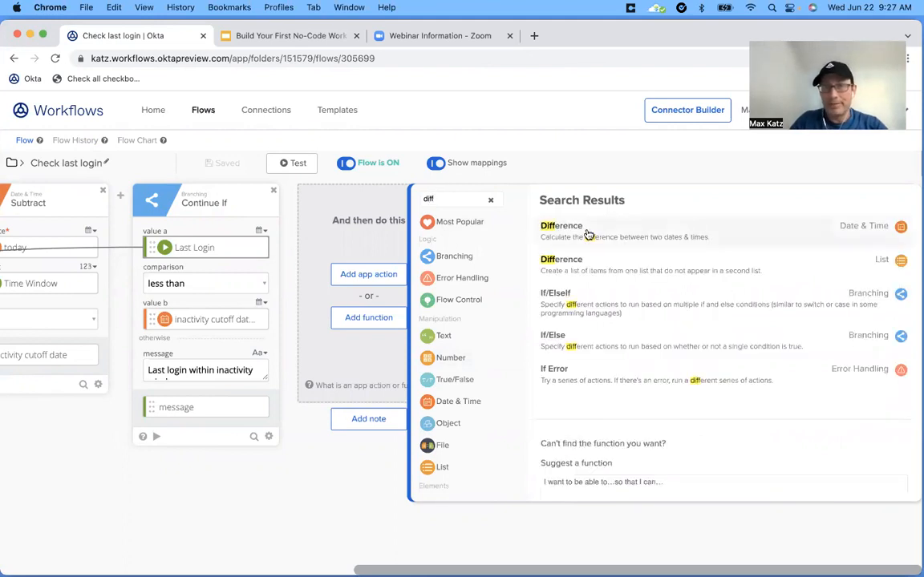
left_click(695, 234)
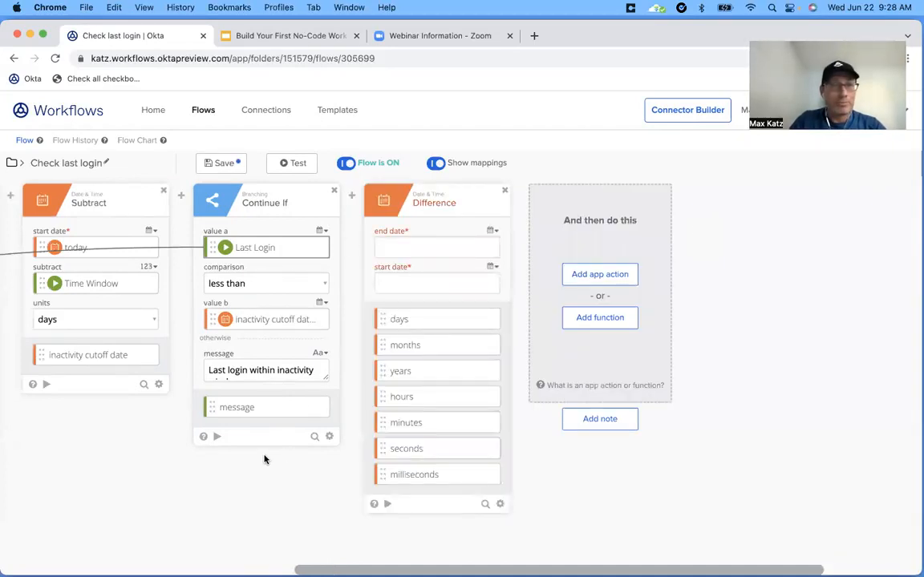
Step: Map today to the Difference card's end date and Last Login to its start date
scroll(264, 457, "left", 3)
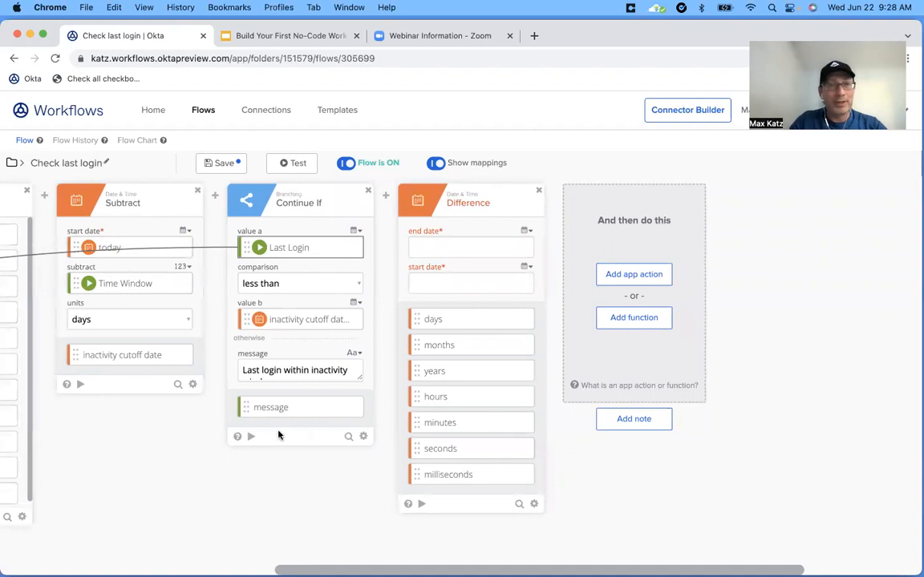
scroll(250, 386, "left", 8)
left_click_drag(45, 242, 572, 260)
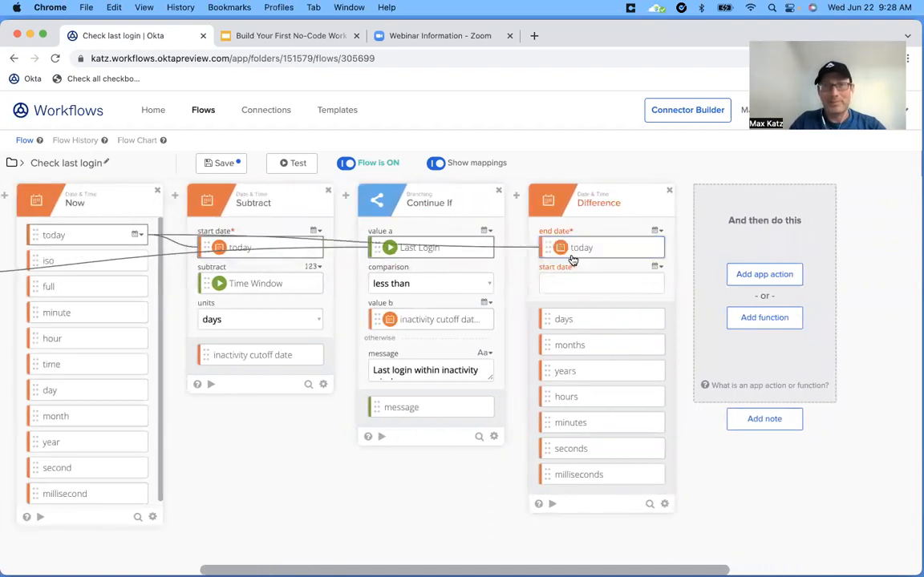
left_click(644, 248)
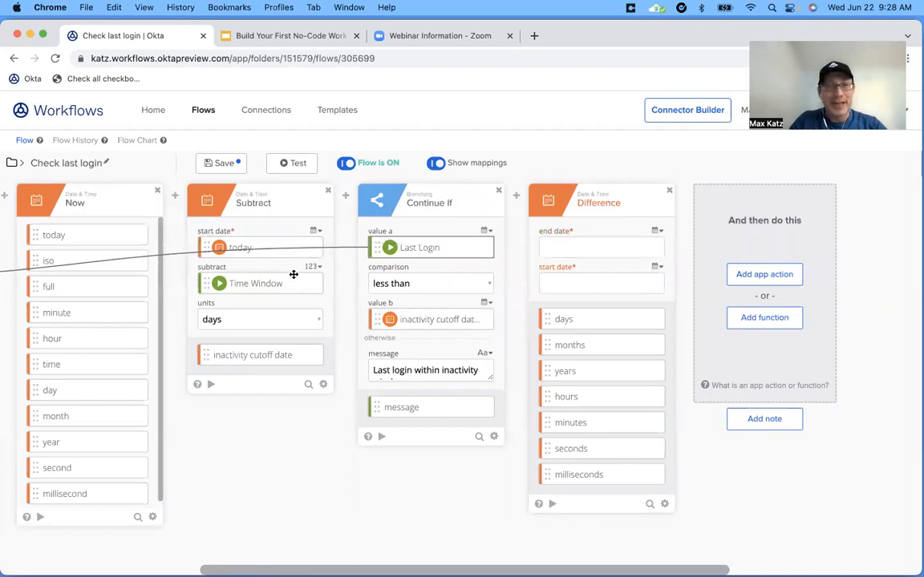
mouse_move(263, 246)
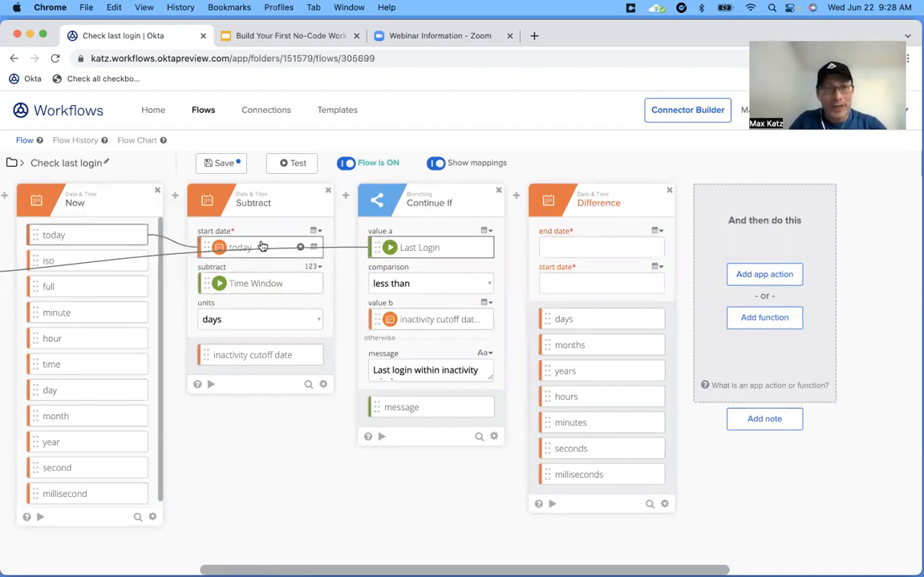
left_click_drag(263, 247, 552, 246)
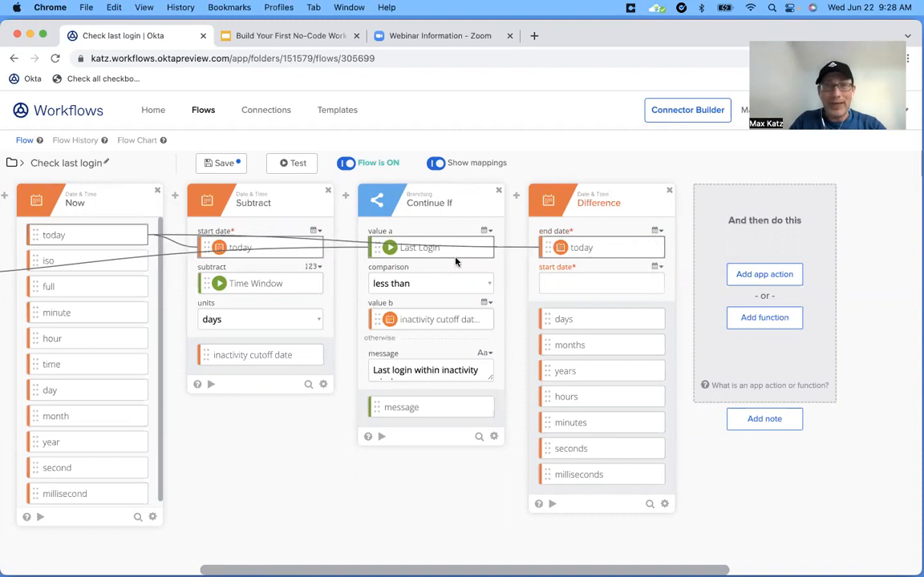
left_click_drag(444, 256, 565, 284)
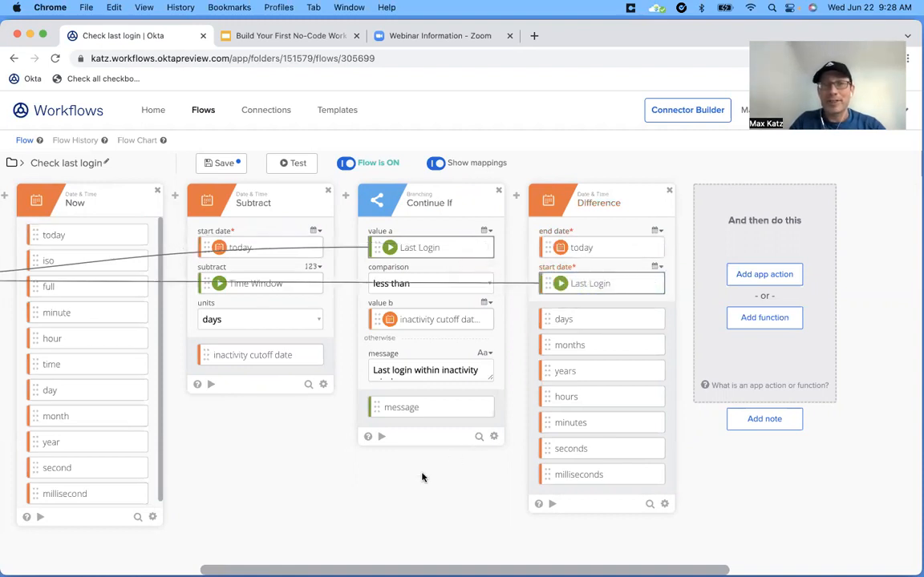
Step: Search the functions for "round", add the Number Round function after the Difference card, and map days to its number input
scroll(422, 478, "right", 2)
left_click(682, 317)
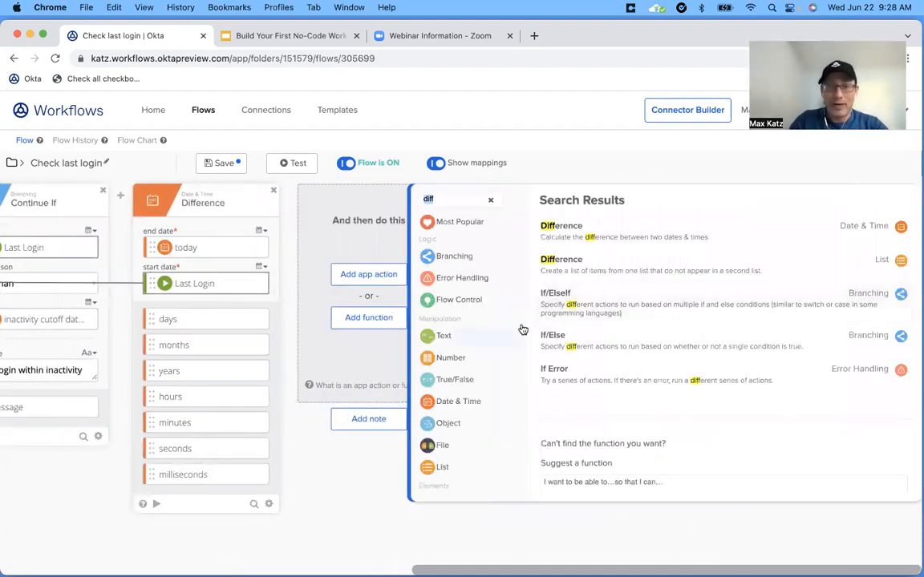
key("BackSpace")
key("BackSpace")
key("BackSpace")
key("BackSpace")
type("round")
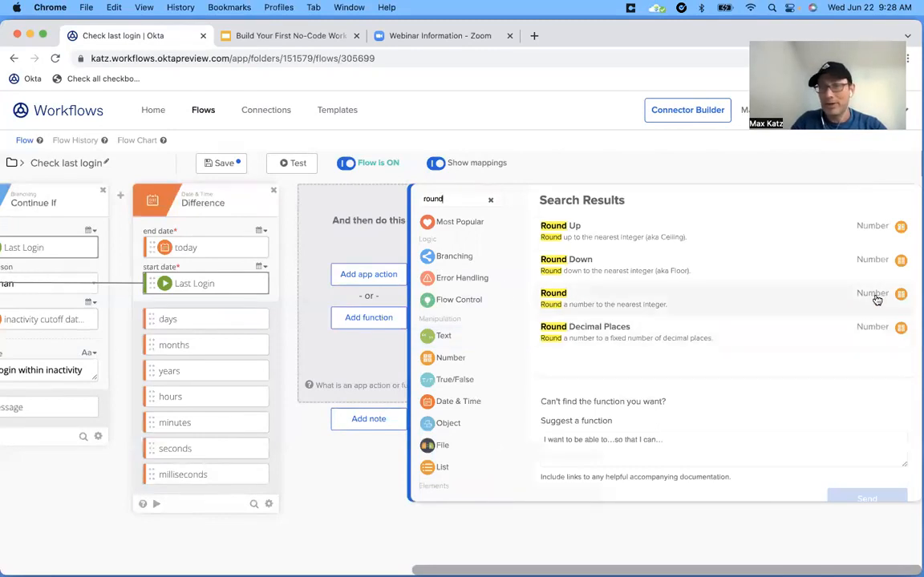
left_click(681, 303)
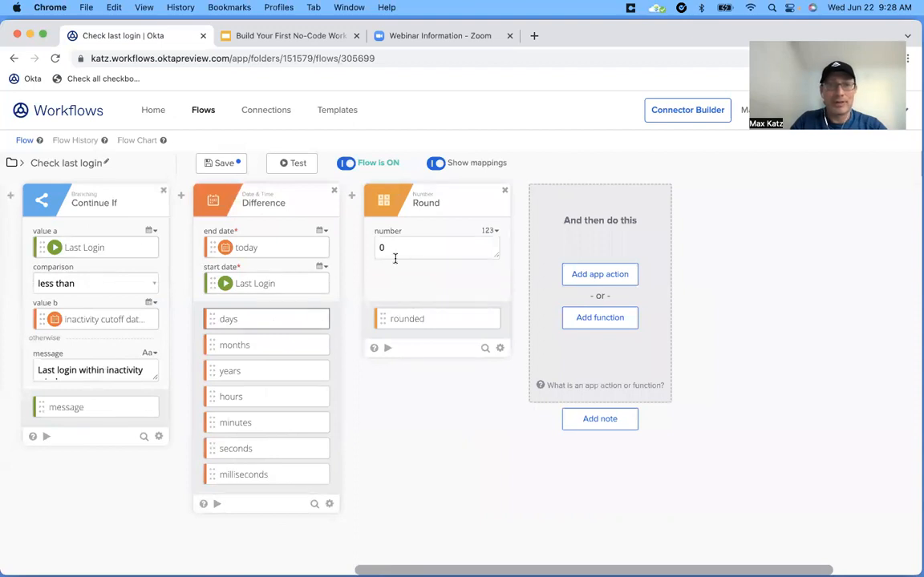
left_click_drag(265, 319, 414, 249)
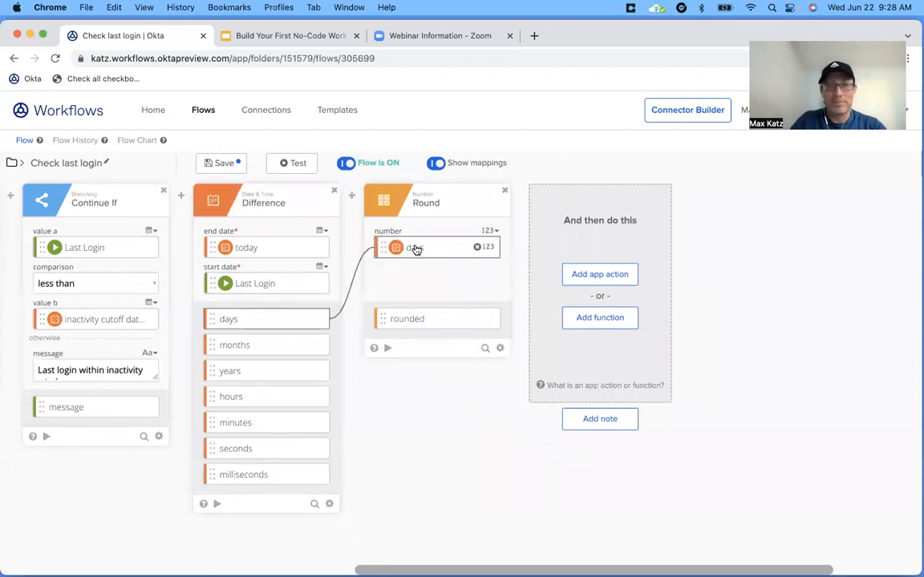
Step: Save the flow and run a test of the Difference and Round cards with the stored sample inputs
left_click(223, 163)
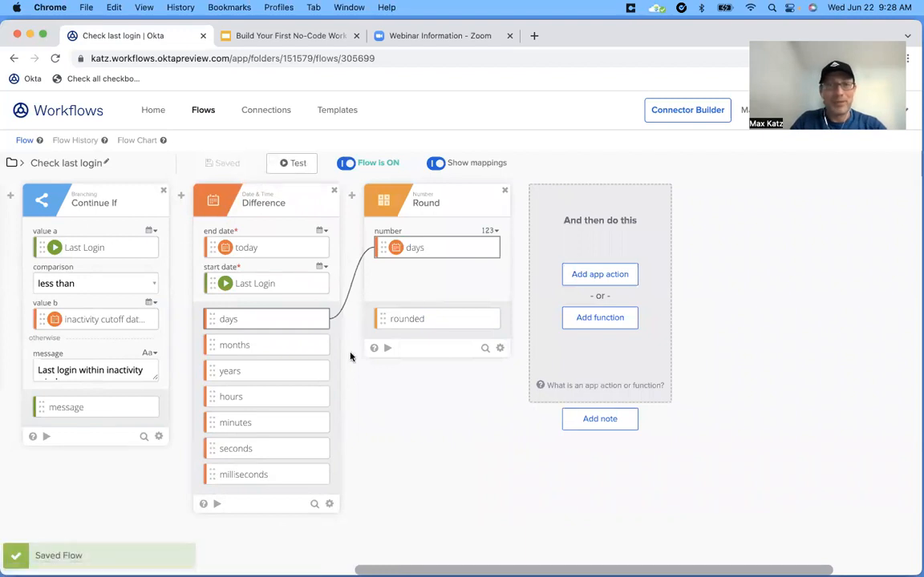
left_click(296, 163)
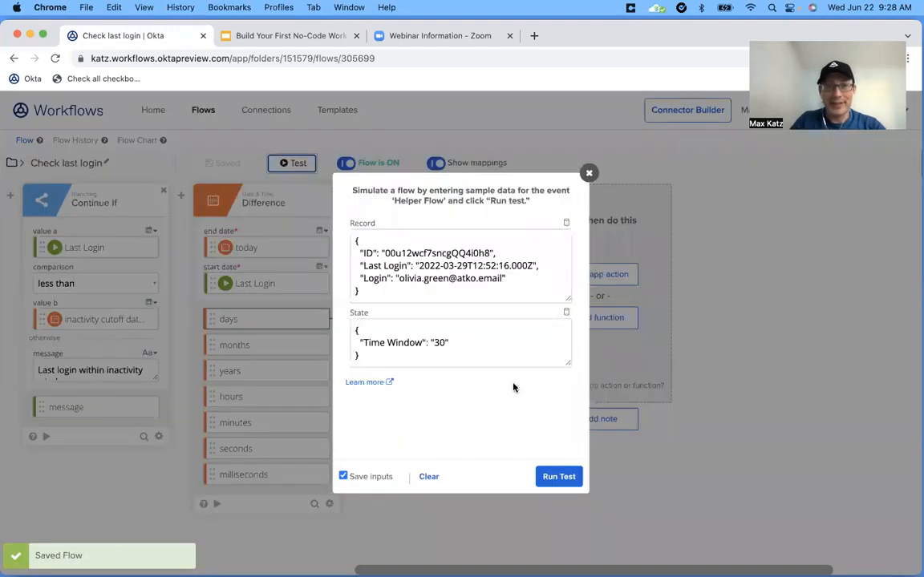
left_click(558, 477)
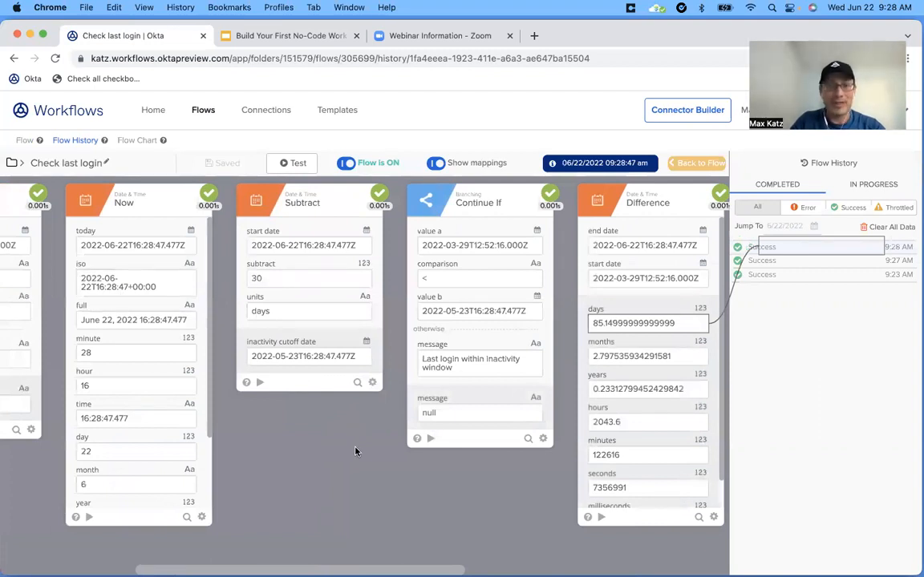
Step: Examine the Difference days value and the Round card's rounded output in the test run, and return to the flow editor
scroll(471, 377, "right", 2)
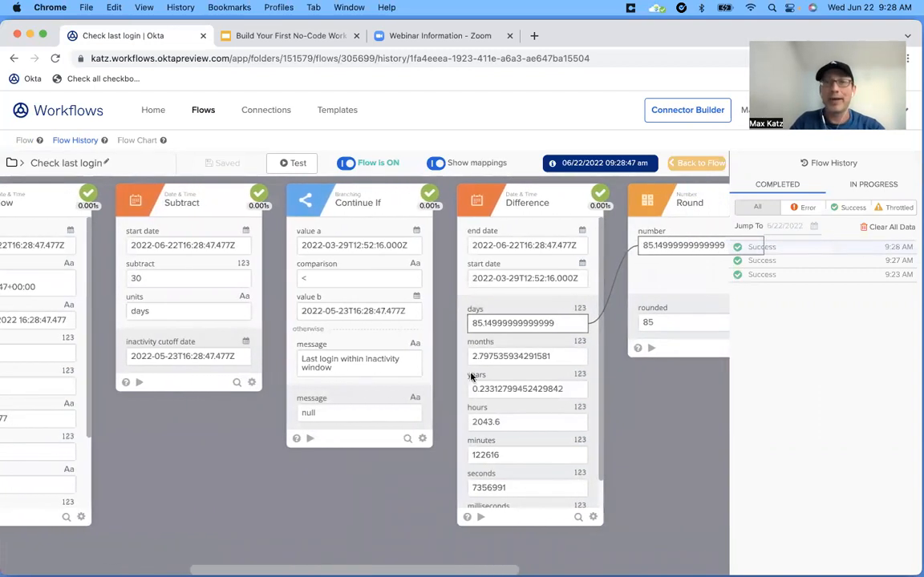
scroll(471, 377, "right", 1)
scroll(471, 377, "right", 1)
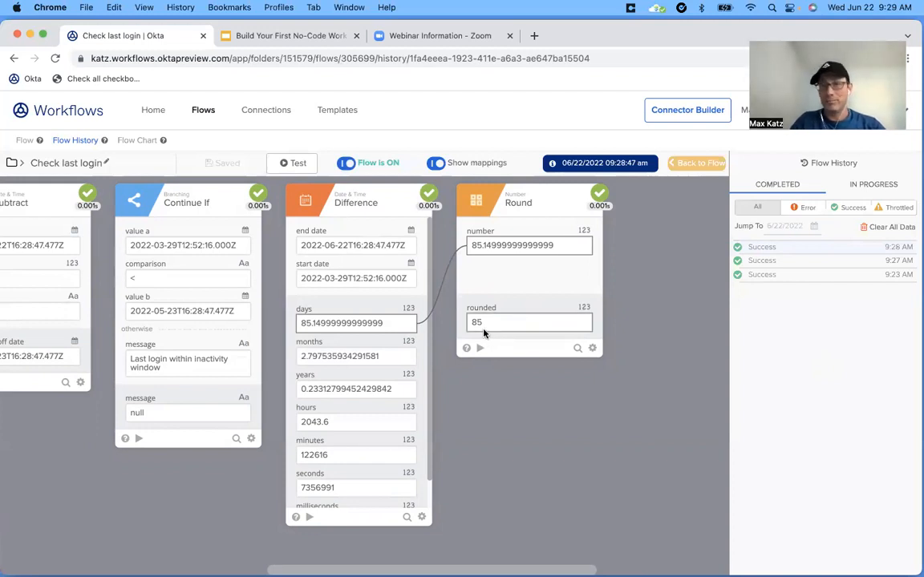
left_click(697, 163)
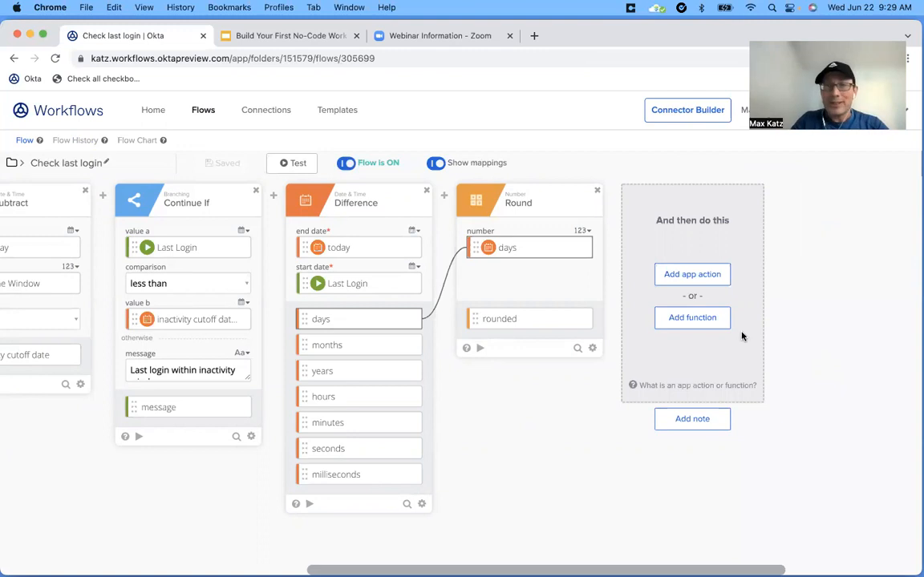
Step: Add the Tables Create Row function after the Round card
left_click(699, 319)
scroll(482, 404, "down", 3)
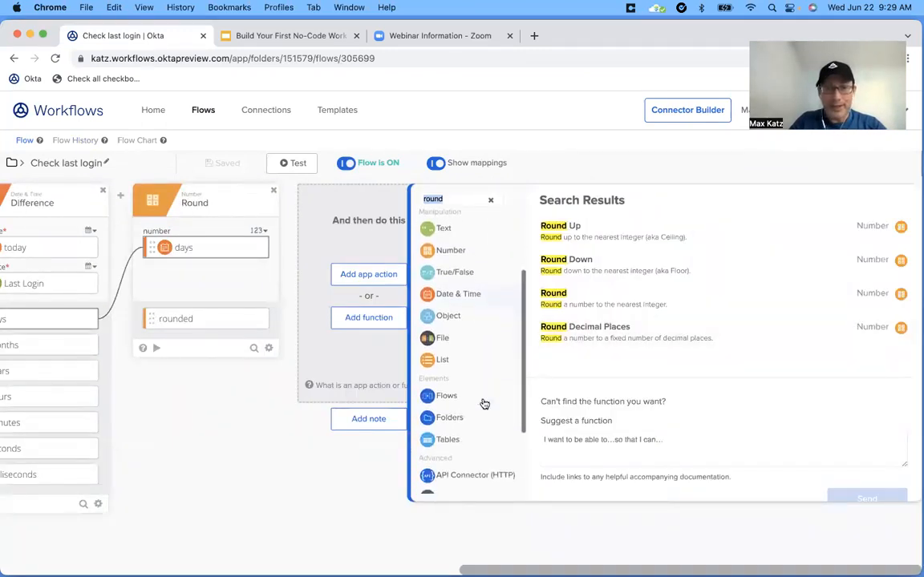
scroll(484, 403, "down", 2)
left_click(439, 396)
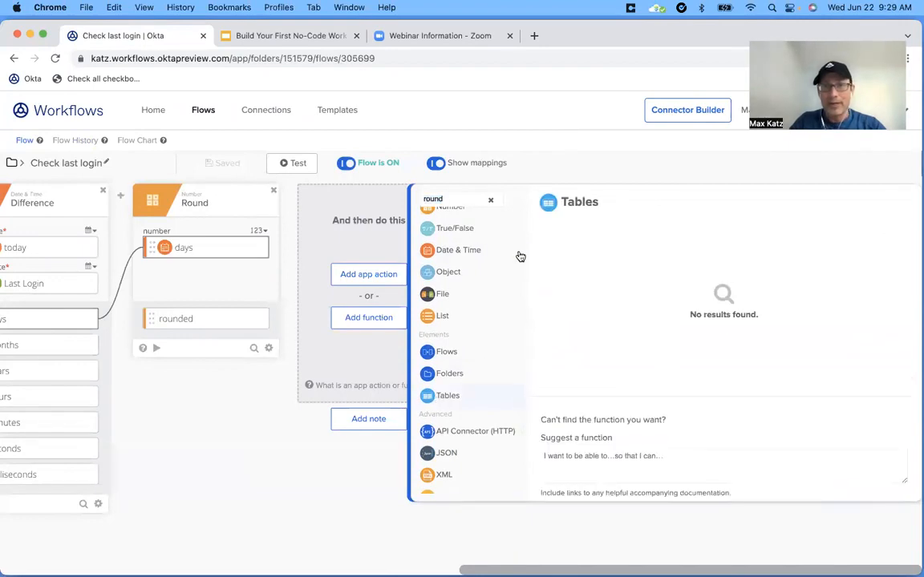
left_click(491, 200)
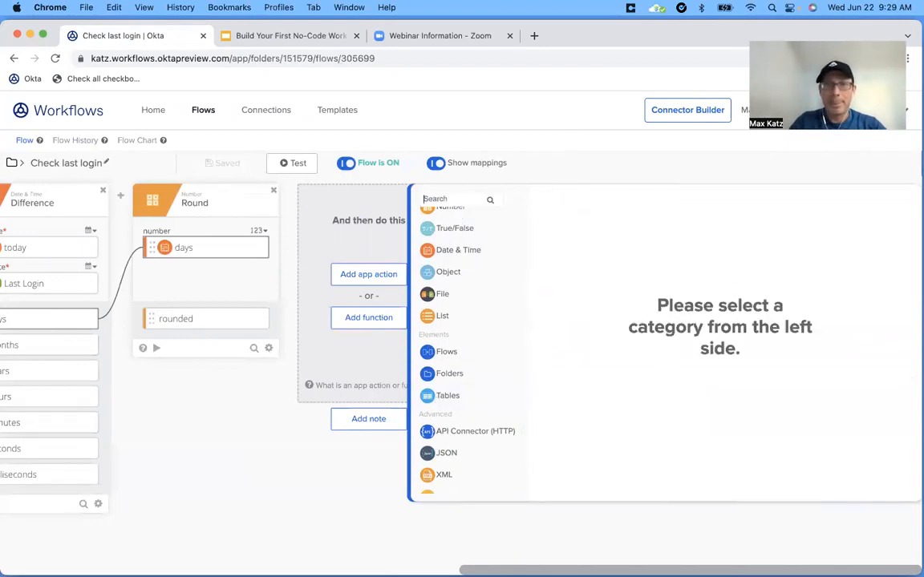
left_click(448, 401)
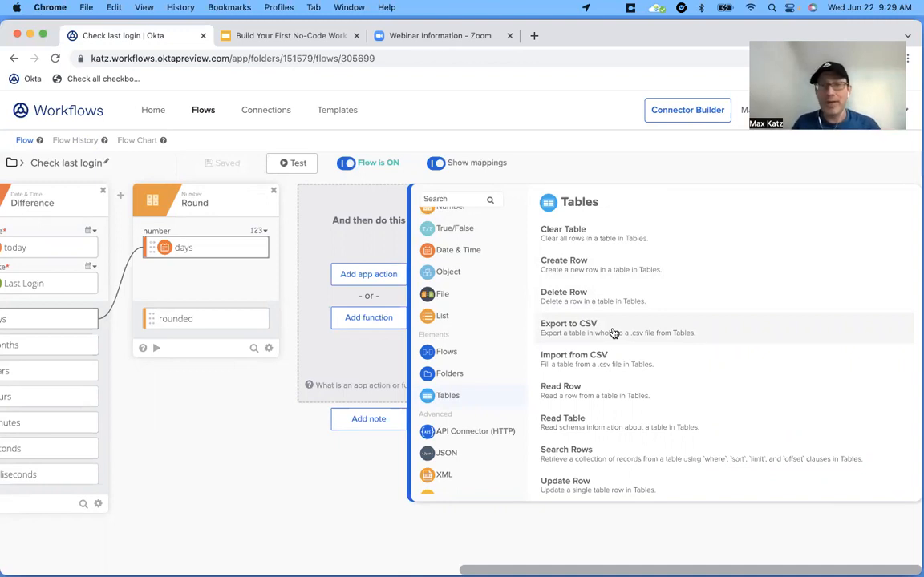
left_click(576, 265)
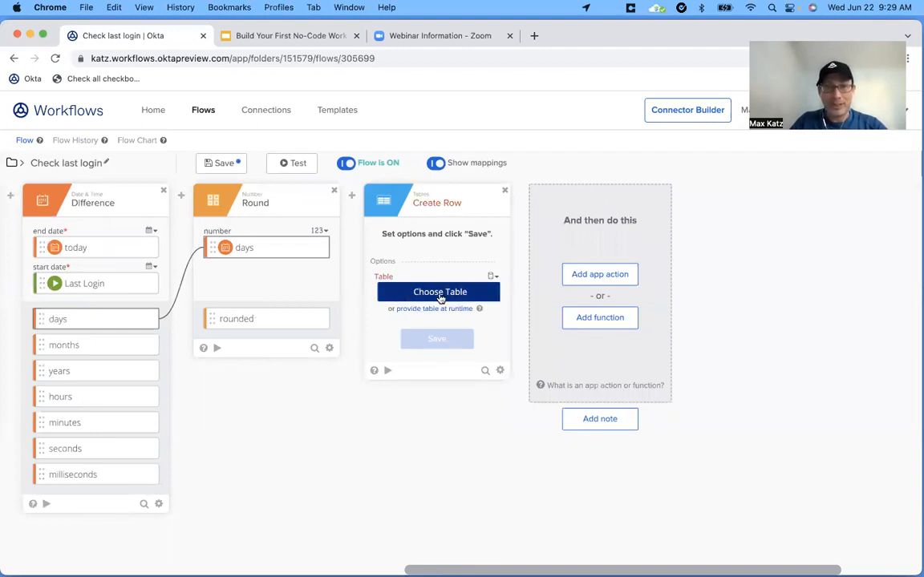
Step: From the Create Row card's table selection, create a new table in the Identify Inactive Okta folder and name it "Inactive users 2"
left_click(440, 294)
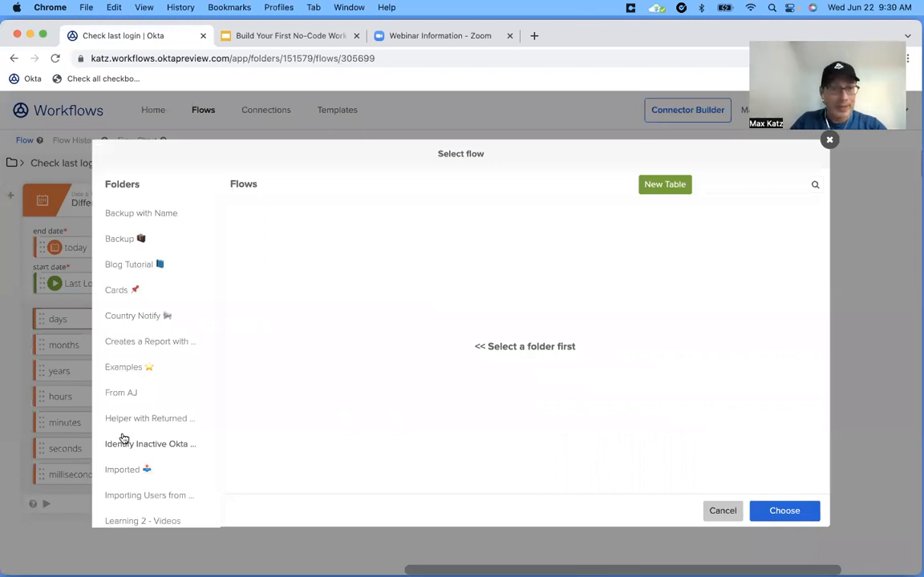
left_click(124, 441)
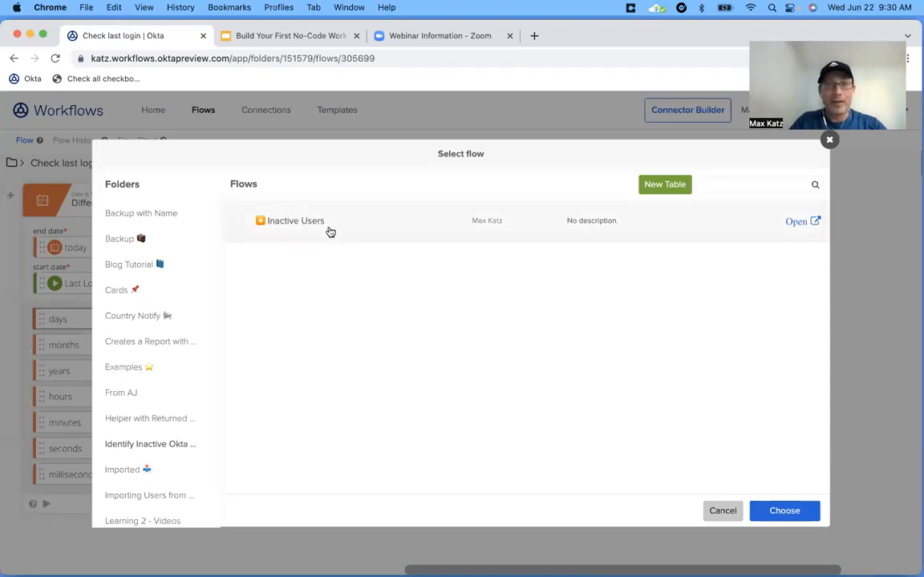
left_click(668, 189)
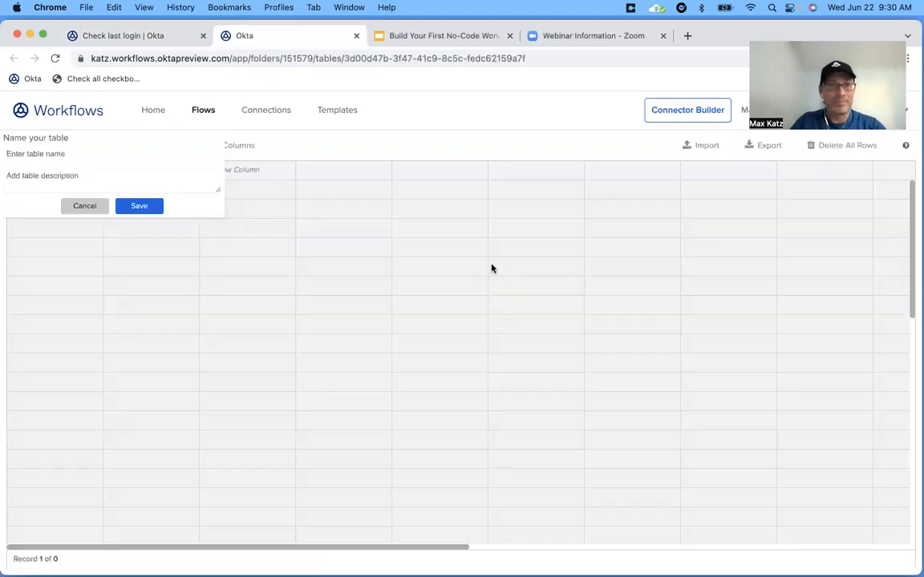
type("Inactive users")
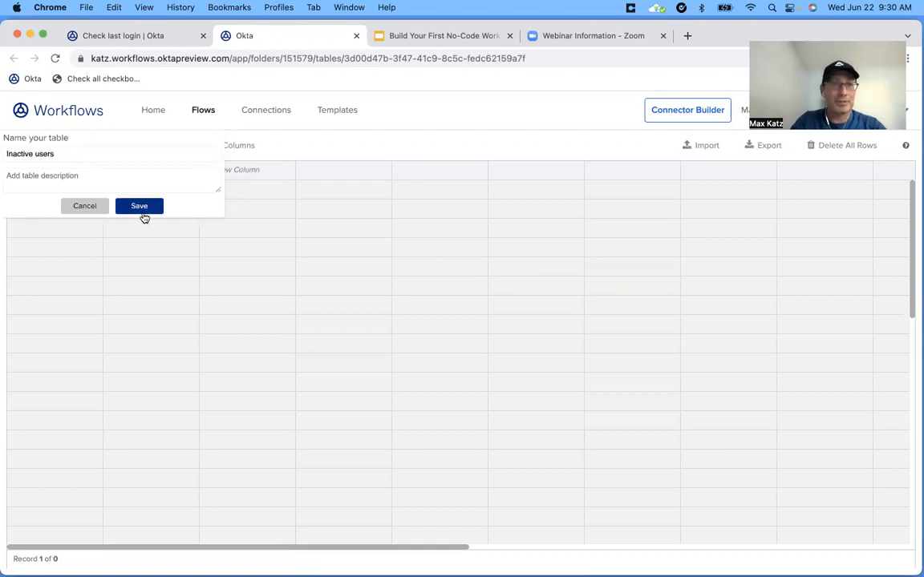
type(" 2")
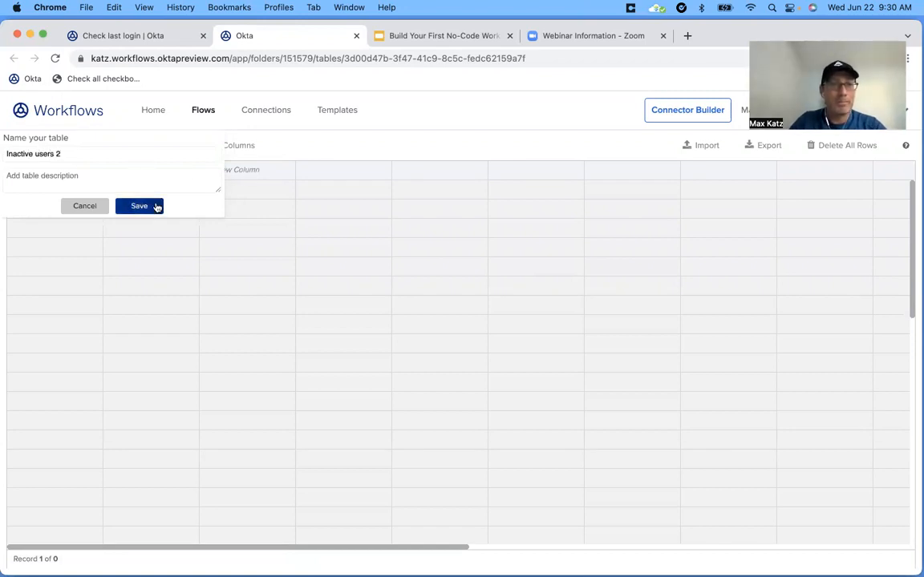
left_click(153, 206)
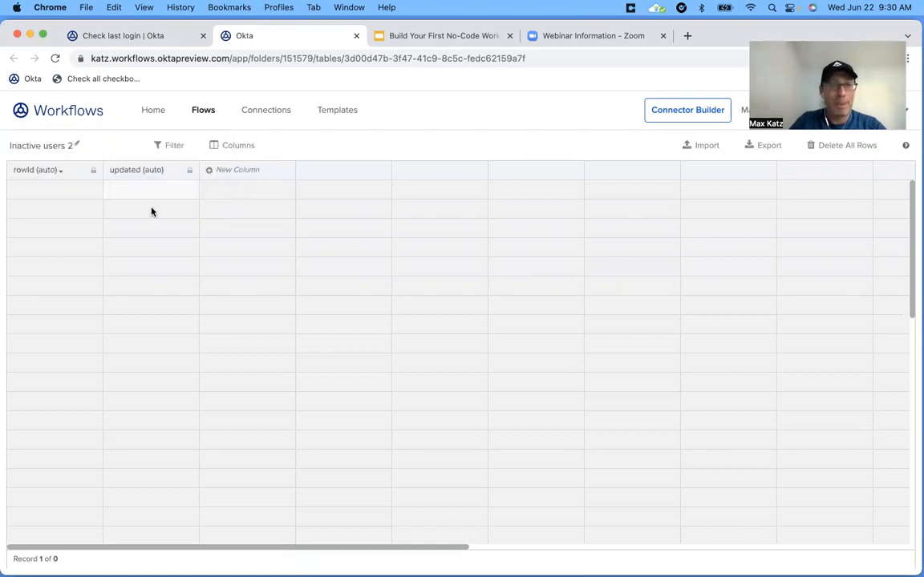
Step: Add two text columns named "User ID" and "Login" to the new table
left_click(242, 172)
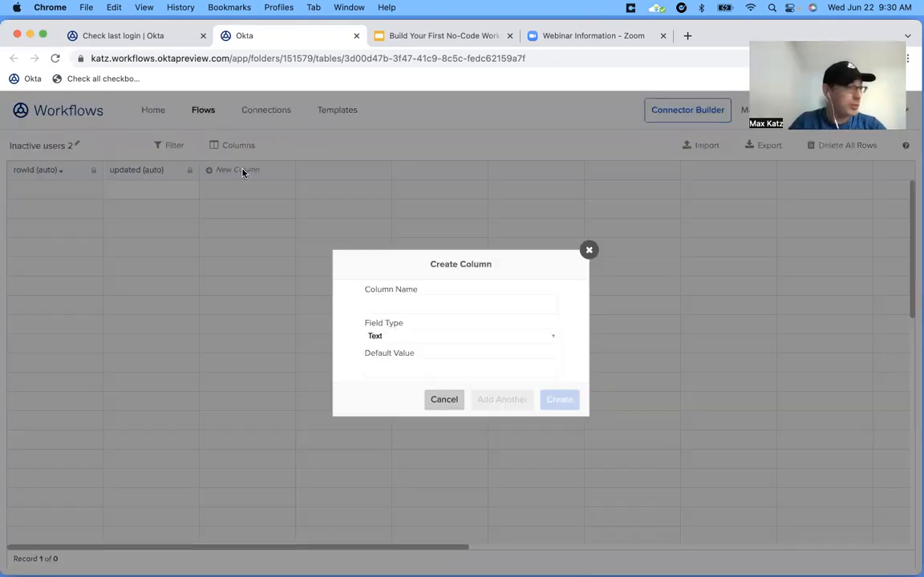
type("User ID")
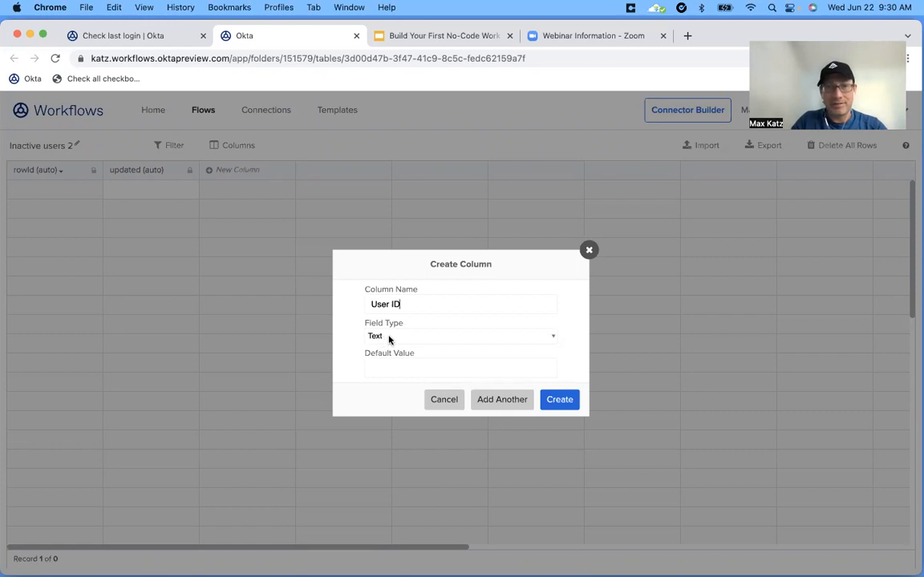
left_click(507, 401)
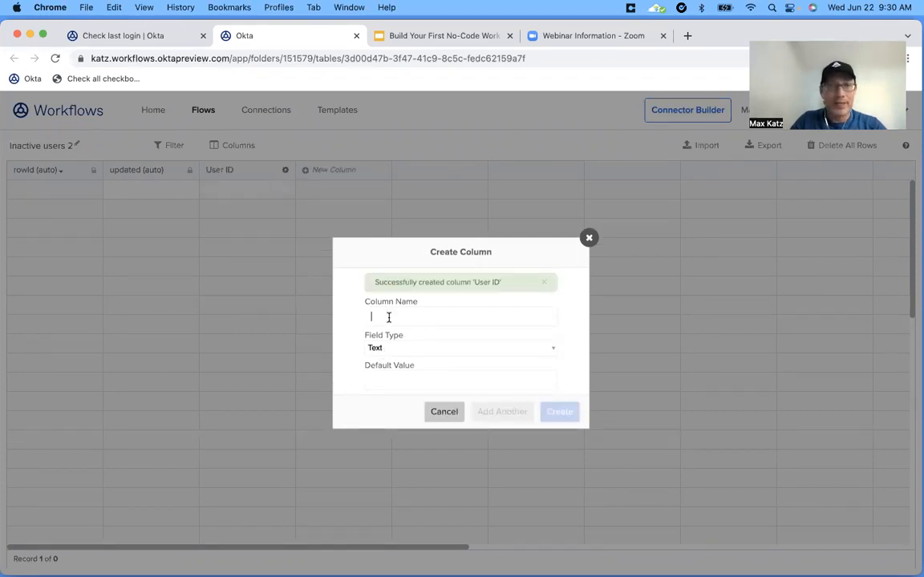
type("Login")
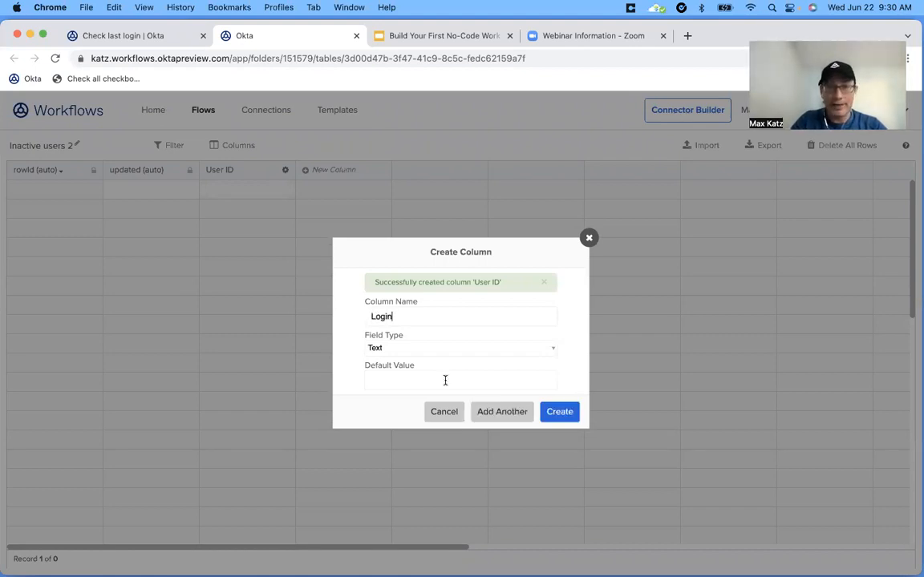
left_click(496, 411)
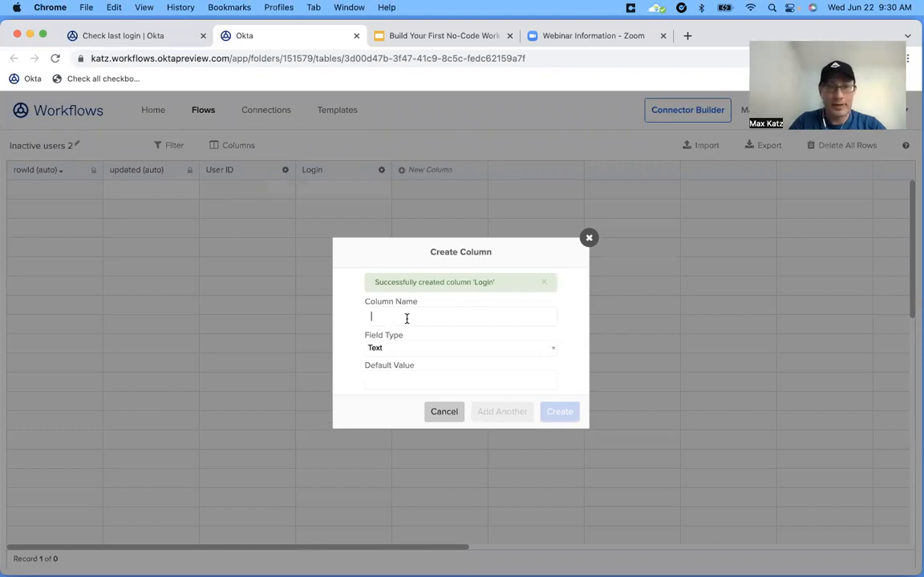
Step: Add a "Date Checked" column with the Date field type to the table
type("Date Checked")
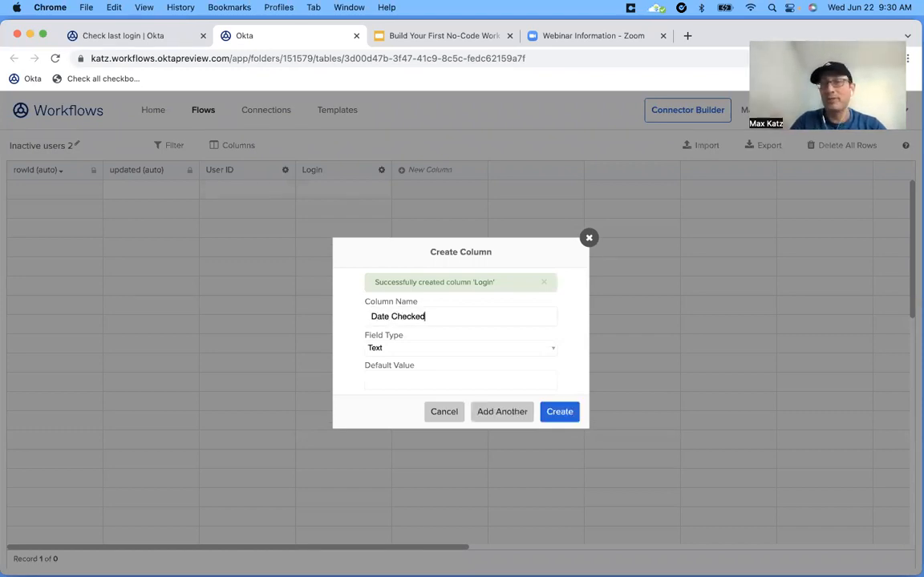
left_click(412, 351)
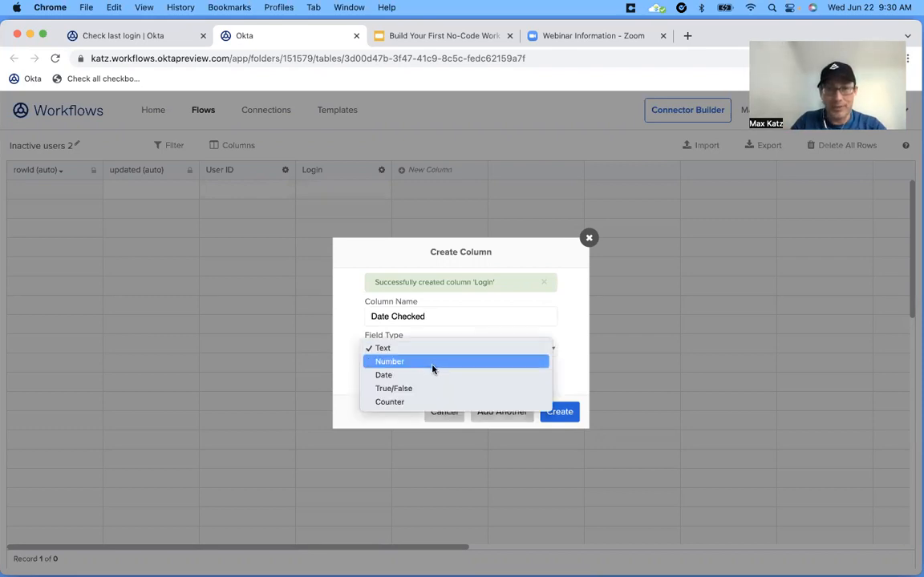
left_click(405, 375)
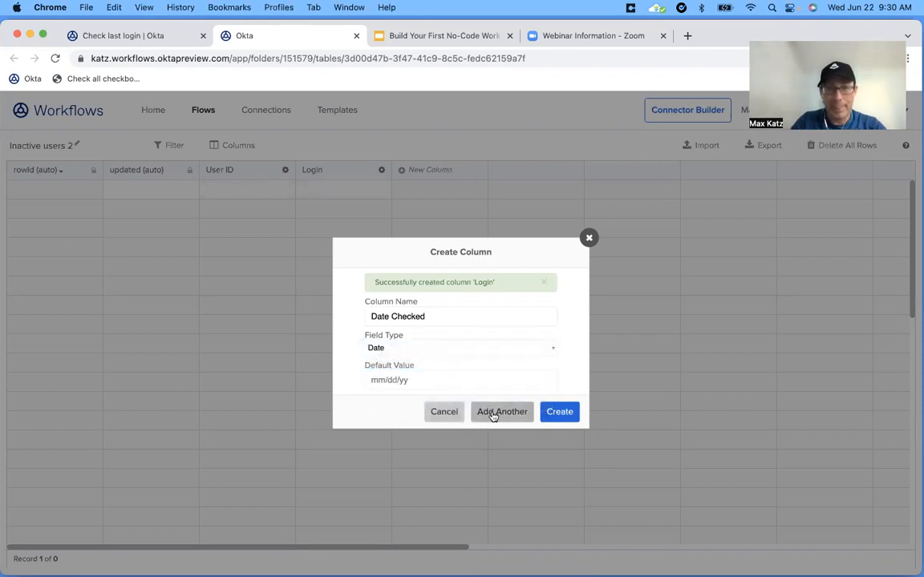
left_click(493, 412)
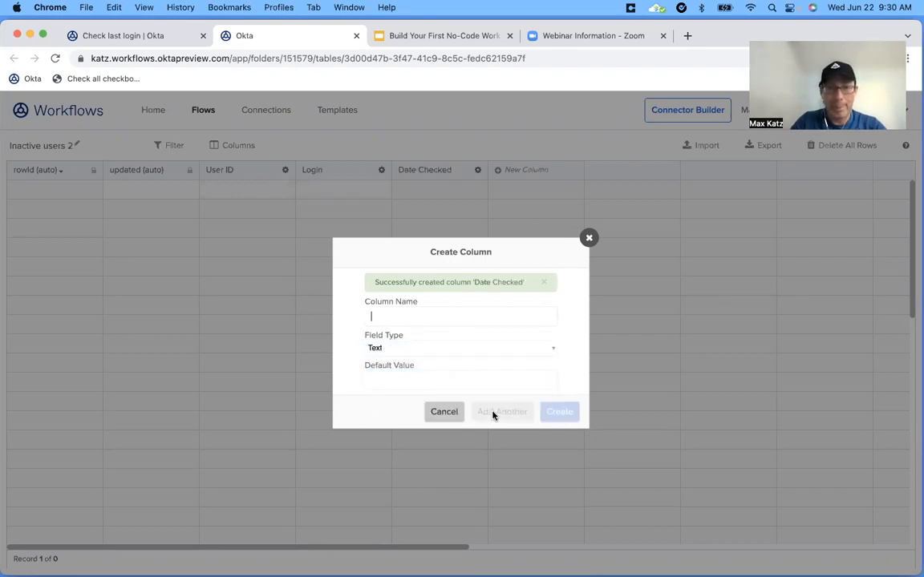
Step: Add a "Last Login" column with the Date field type to the table
left_click(428, 316)
type("Lst")
type("st Login")
left_click(436, 347)
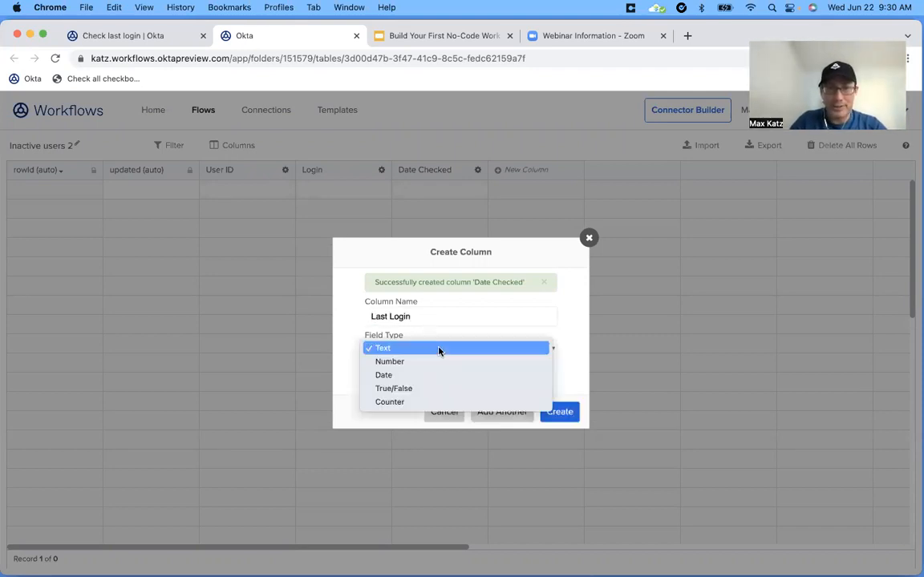
left_click(452, 377)
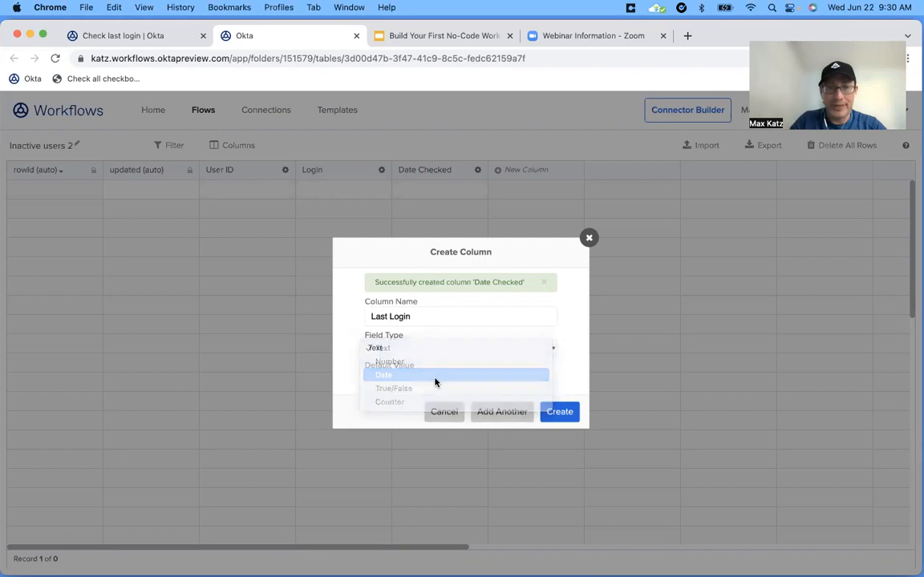
left_click(503, 411)
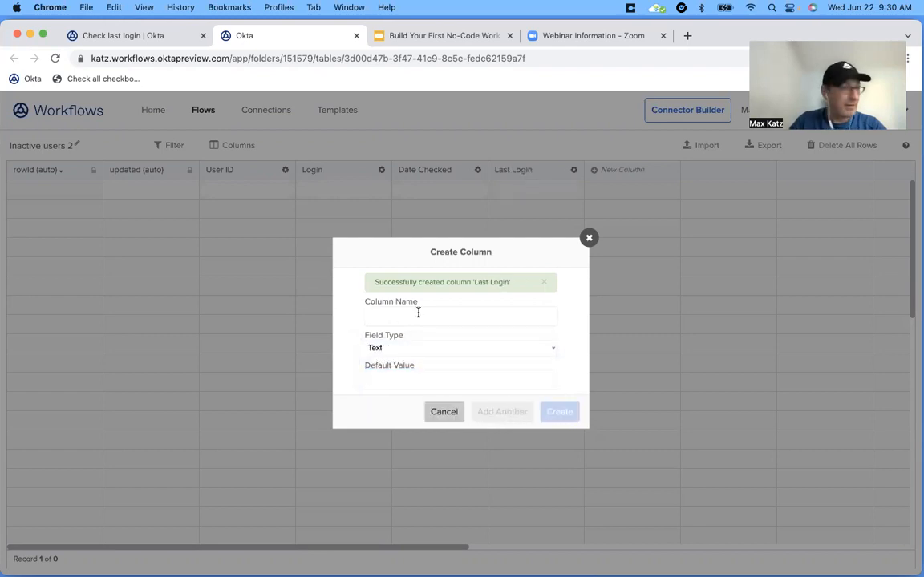
Step: Add a text column named "Days Since Login" to the table and finish creating columns
type("Days Since")
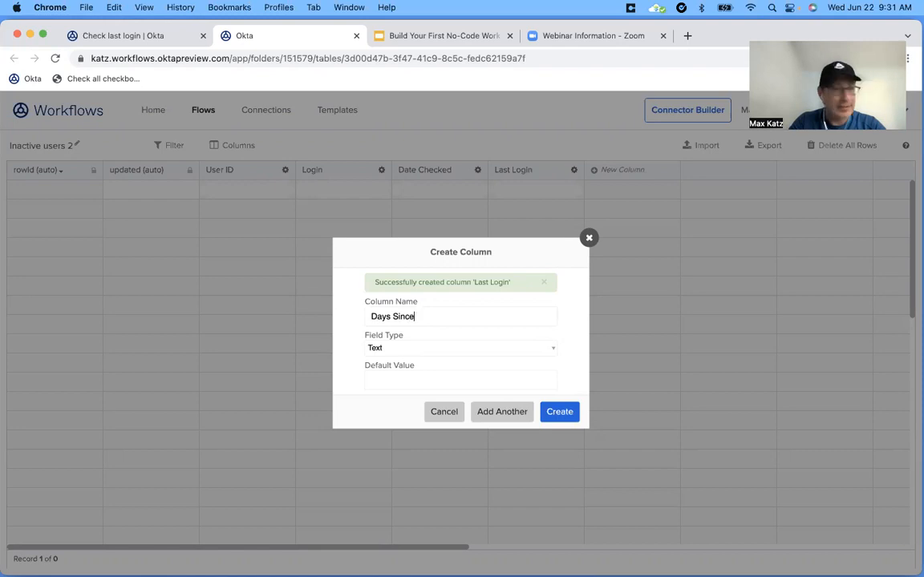
type(" Login")
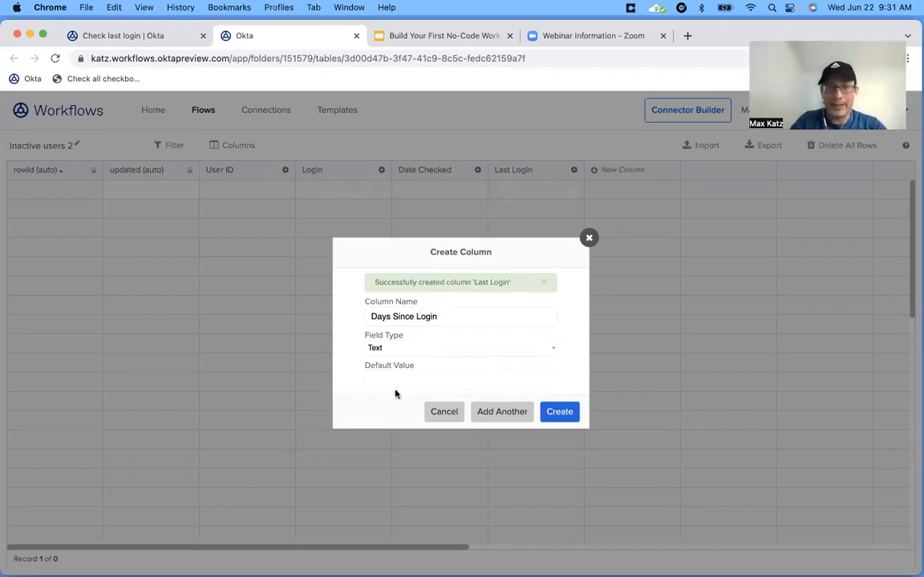
left_click(560, 412)
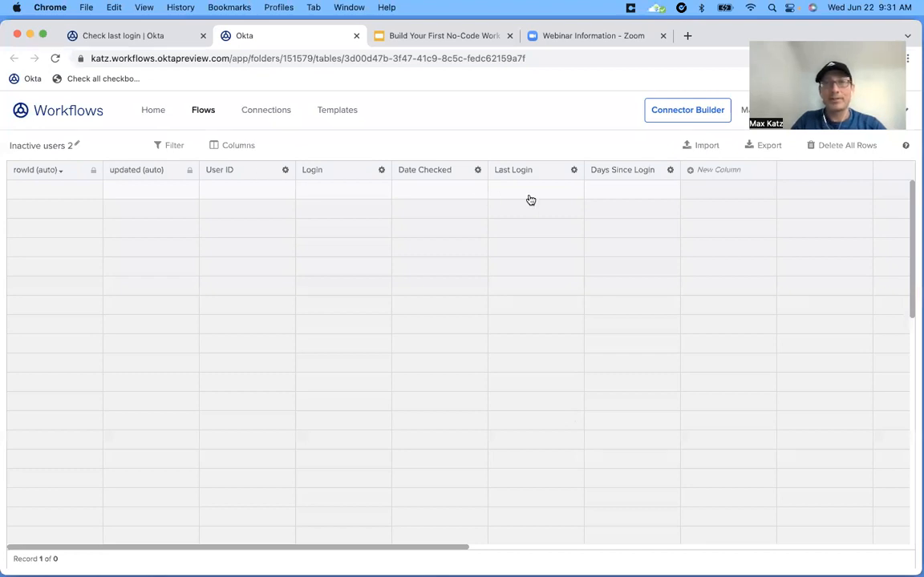
Step: Return to the Check last login flow and set the Create Row card's table to "Inactive users 2" from the Identify Inactive Okta folder
left_click(127, 32)
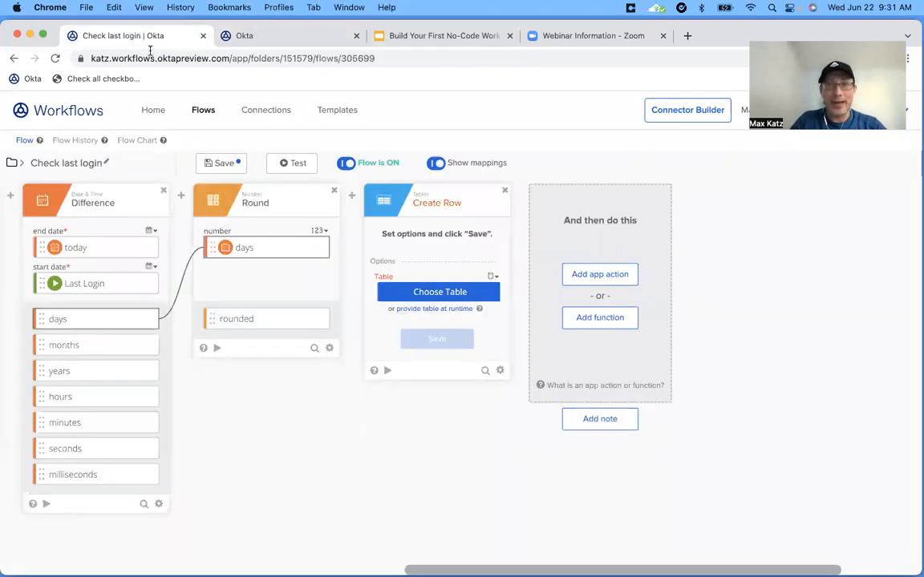
left_click(446, 296)
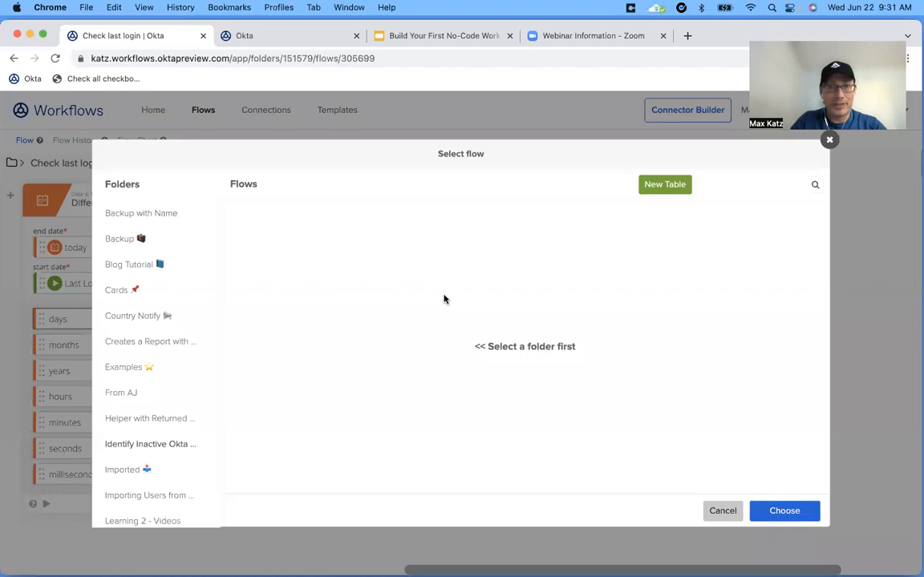
left_click(138, 446)
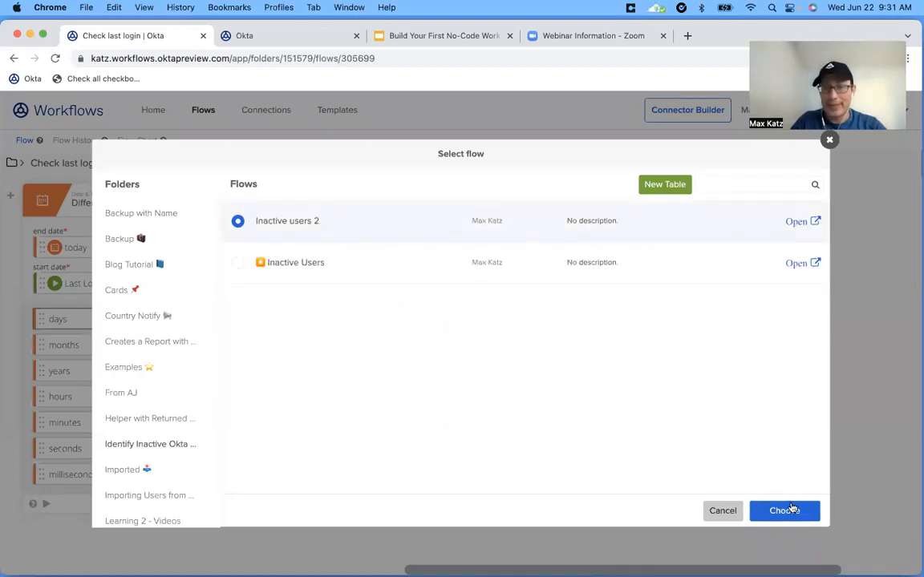
left_click(784, 512)
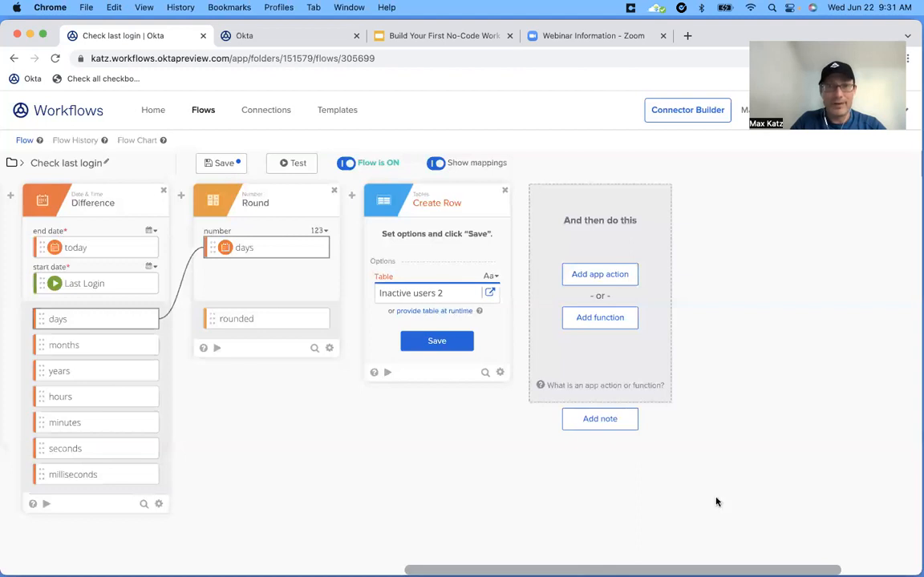
left_click(436, 342)
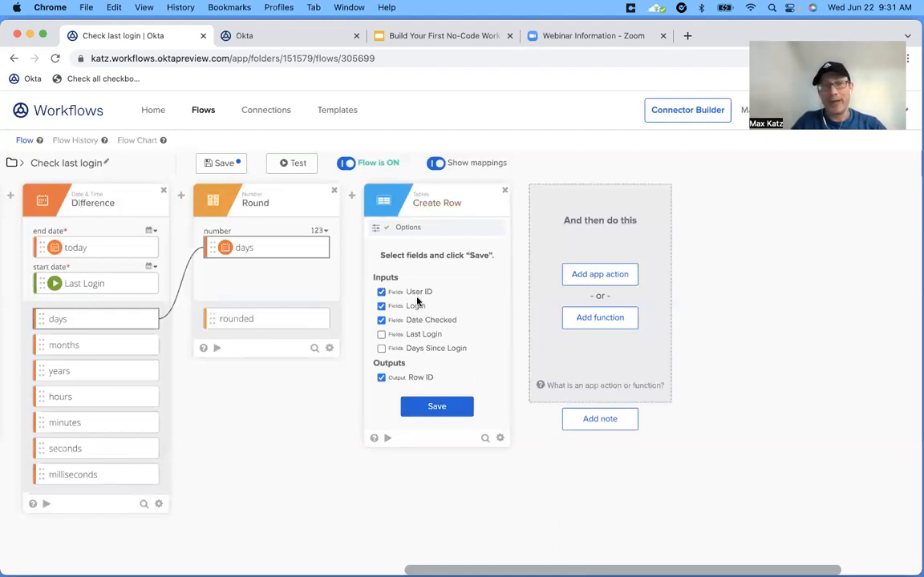
Step: Include the Last Login and Days Since Login fields among the Create Row card's inputs and save the field selection
left_click(401, 335)
left_click(401, 348)
left_click(437, 407)
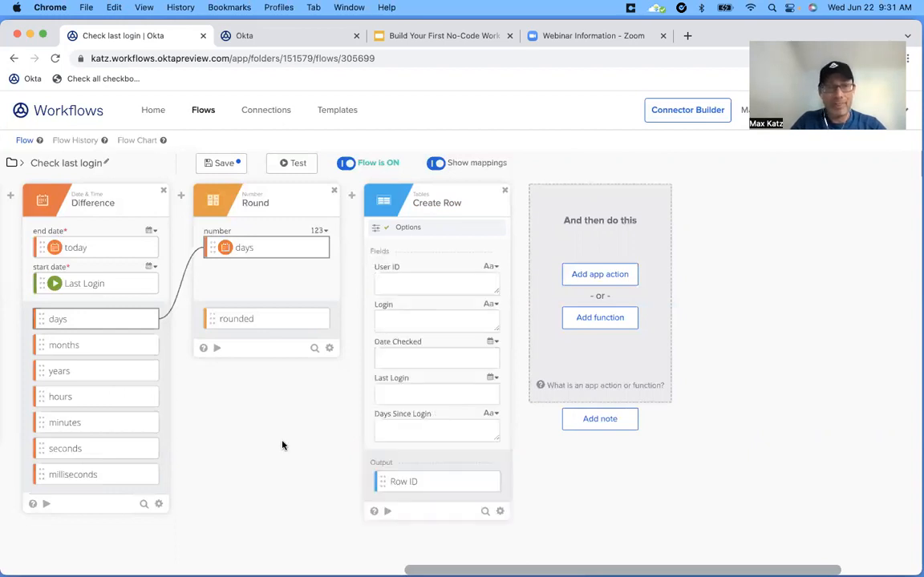
Step: Map rounded to Days Since Login, Last Login to Last Login, and today to Date Checked on the Create Row card
scroll(282, 444, "left", 3)
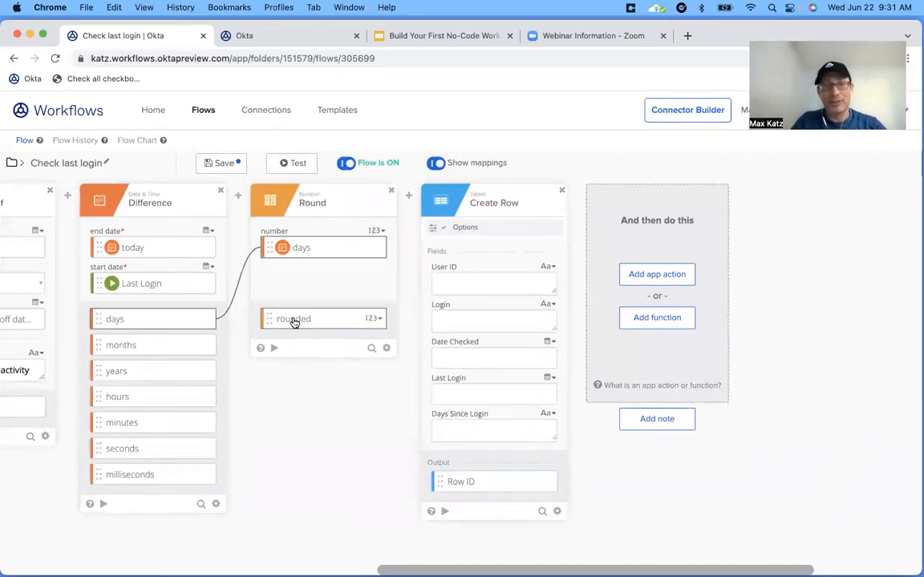
left_click_drag(294, 322, 473, 431)
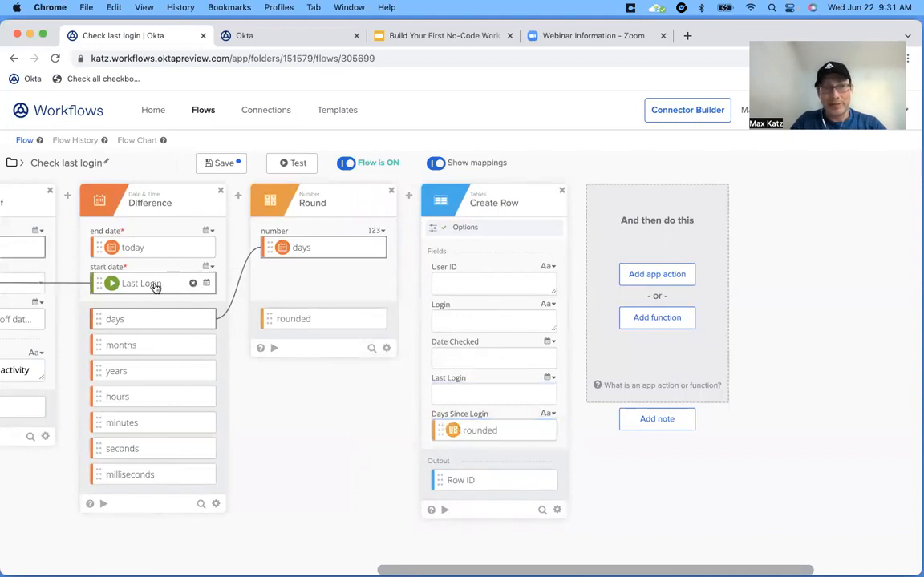
left_click_drag(157, 287, 471, 392)
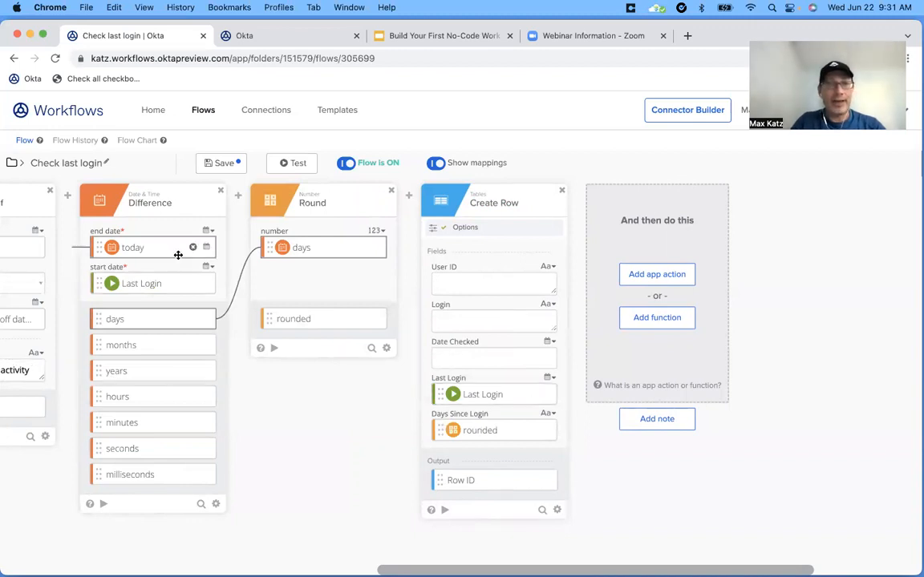
left_click_drag(158, 248, 479, 361)
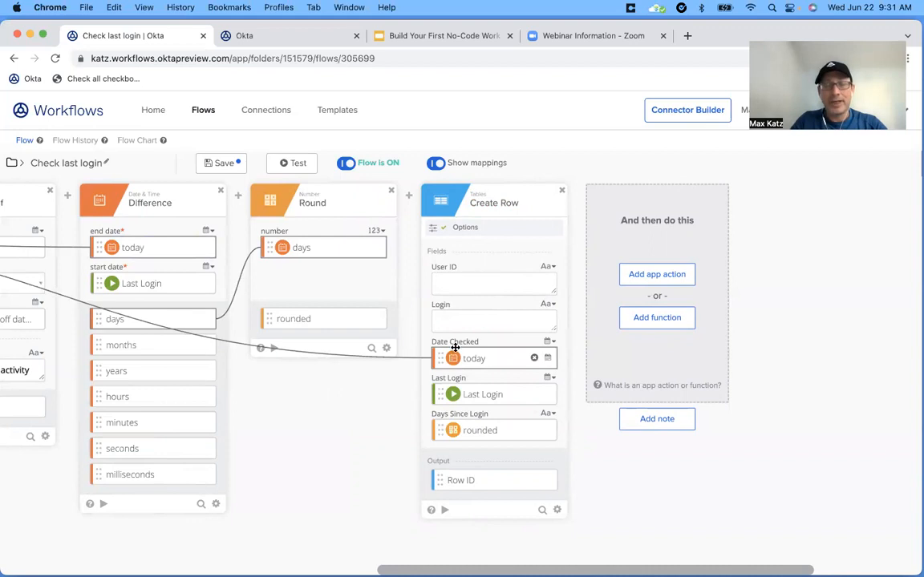
Step: Pin the Helper Flow card and map its ID and Login outputs to the Create Row card's User ID and Login fields
scroll(415, 426, "left", 10)
scroll(414, 425, "left", 10)
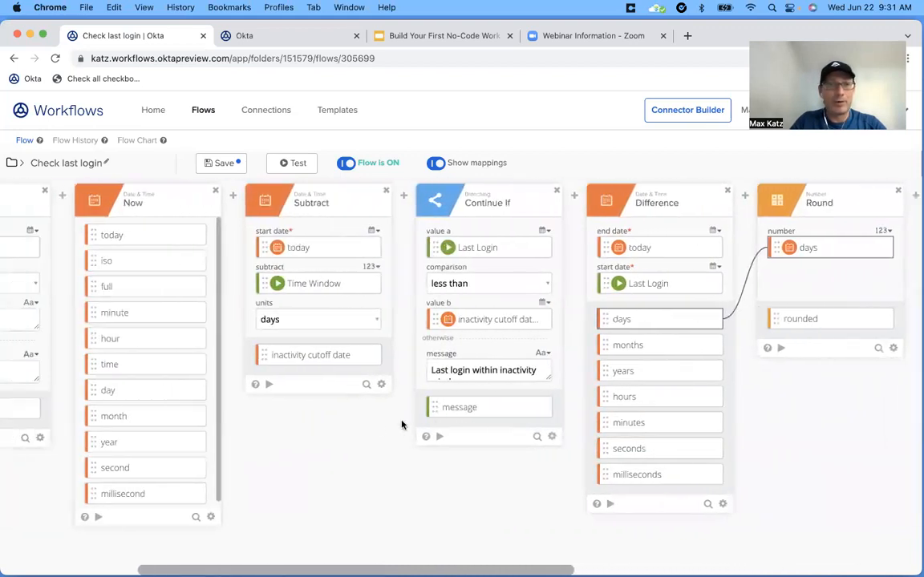
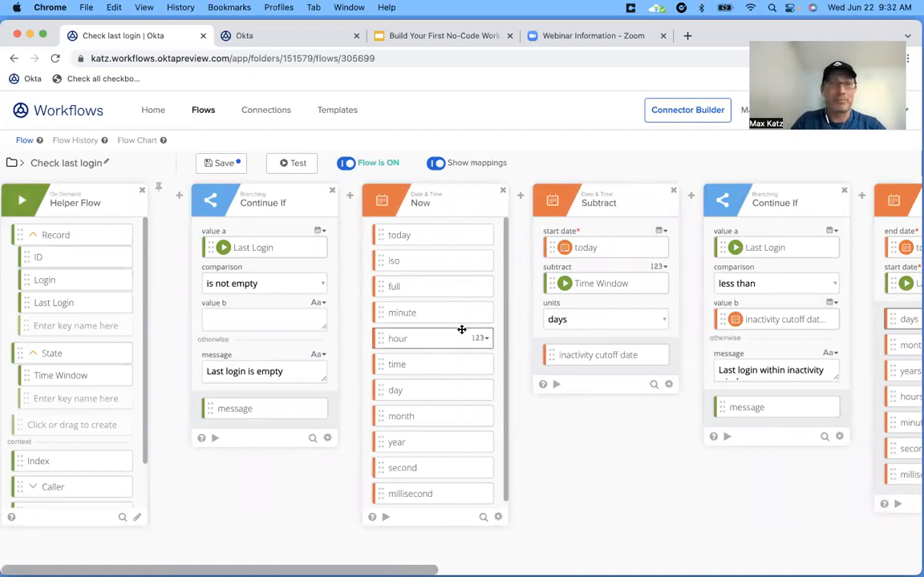
left_click(160, 190)
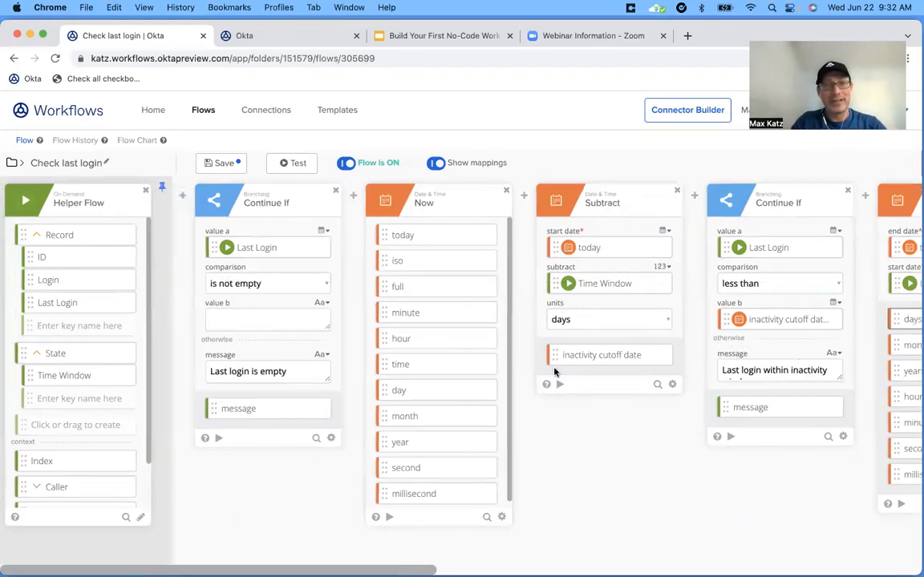
scroll(553, 371, "right", 5)
scroll(553, 372, "right", 18)
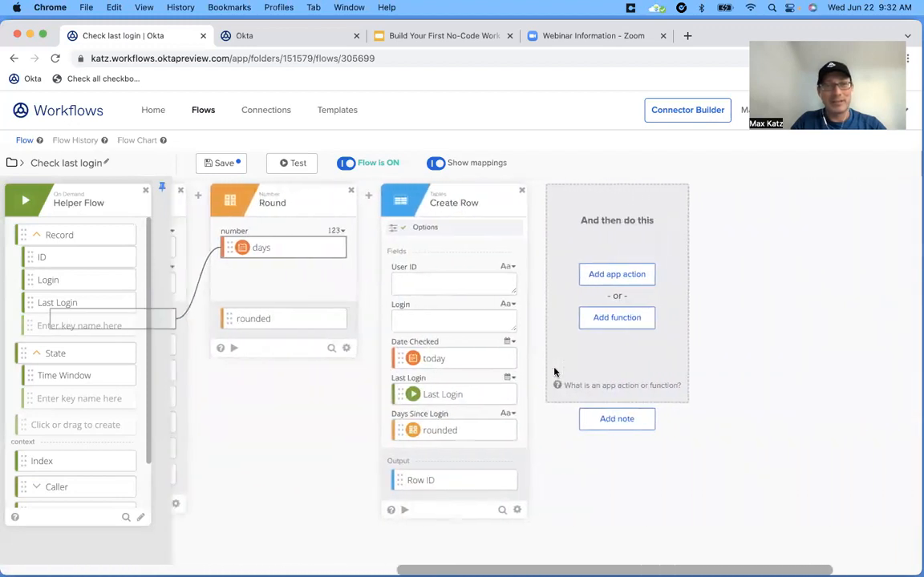
scroll(553, 371, "right", 3)
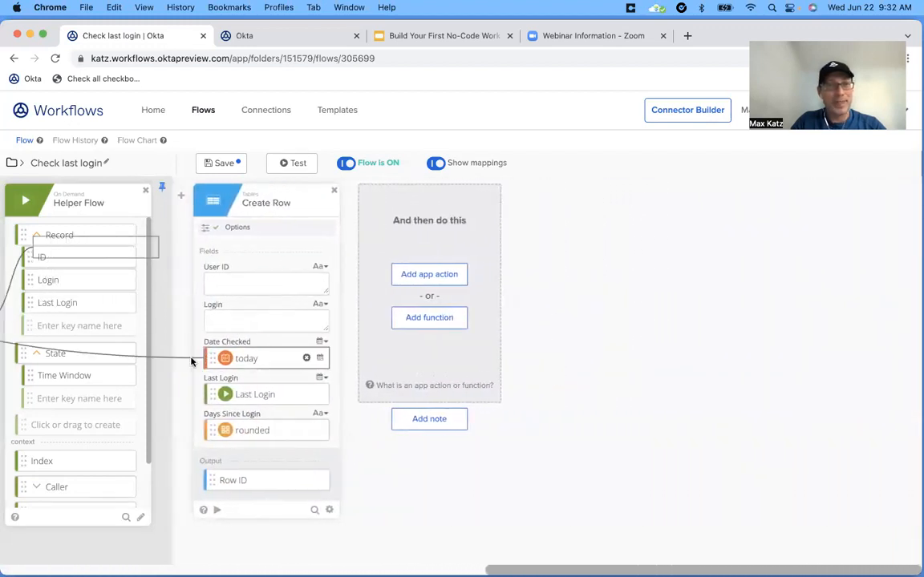
left_click_drag(86, 265, 246, 286)
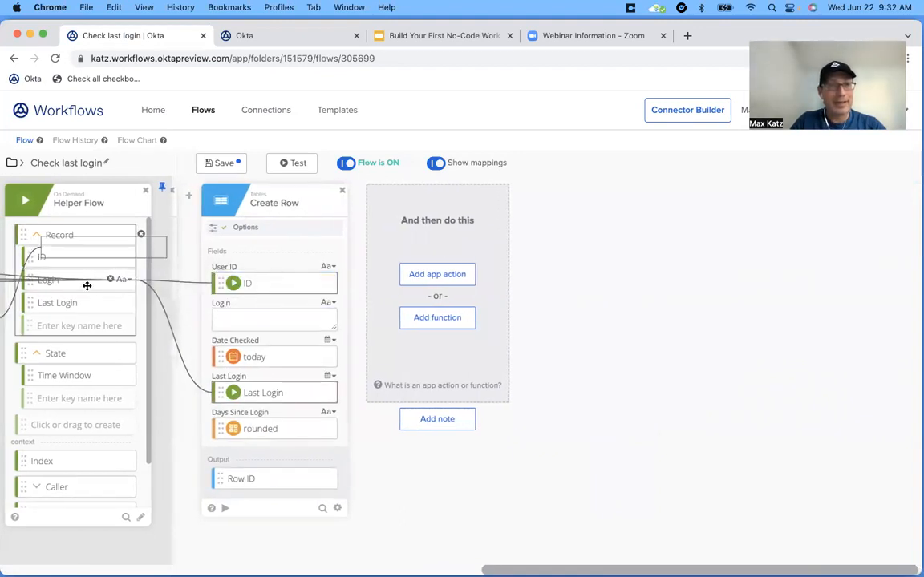
left_click_drag(82, 285, 266, 324)
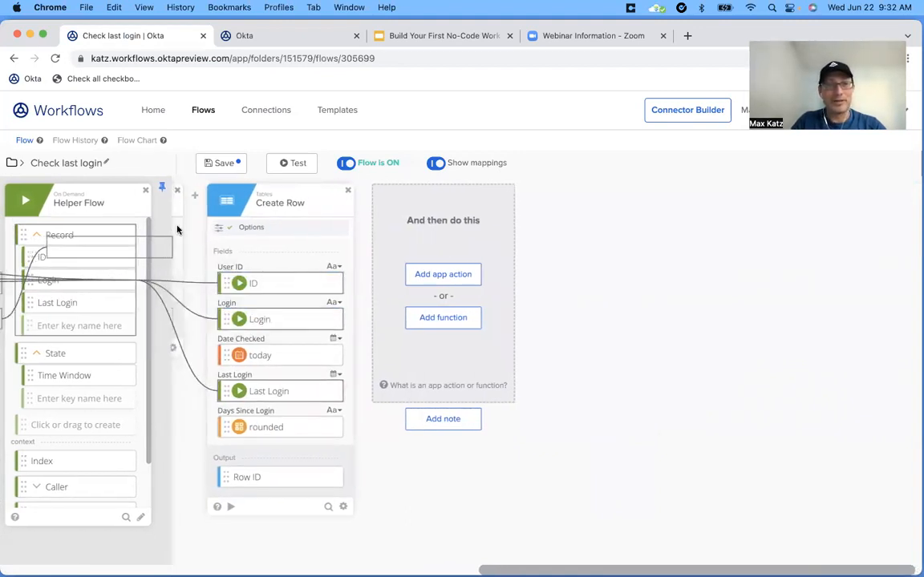
Step: Unpin the Helper Flow card and save the Check last login flow
left_click(162, 191)
scroll(477, 441, "left", 5)
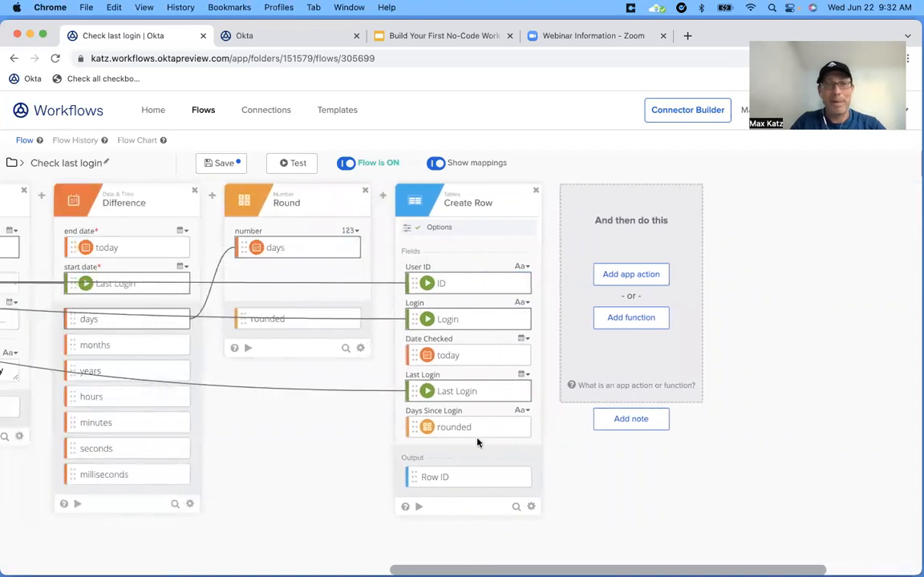
scroll(477, 443, "left", 2)
left_click(218, 163)
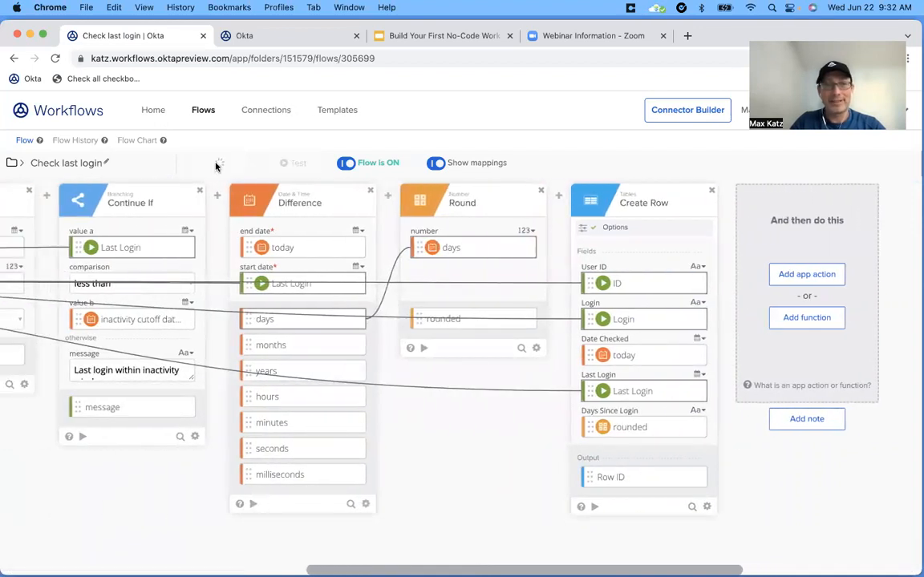
scroll(498, 439, "left", 2)
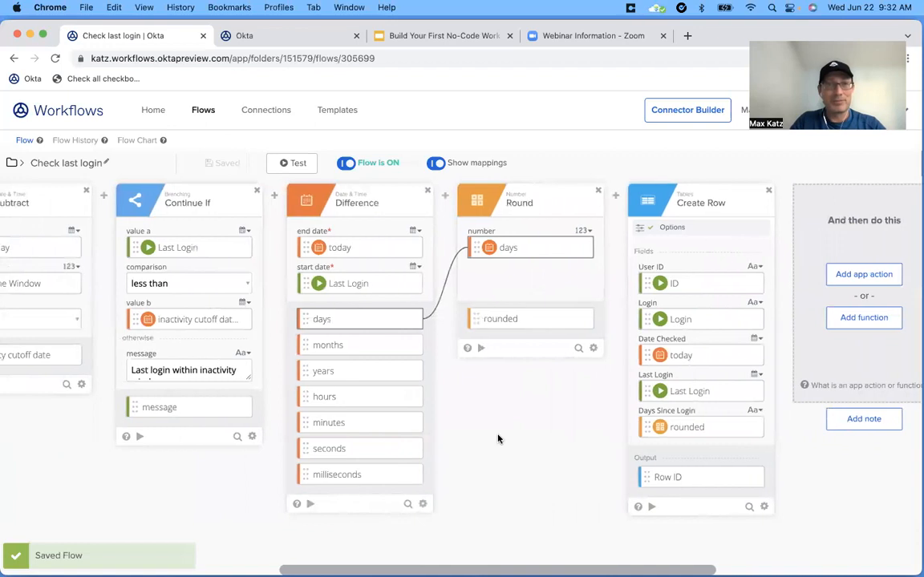
scroll(497, 438, "left", 5)
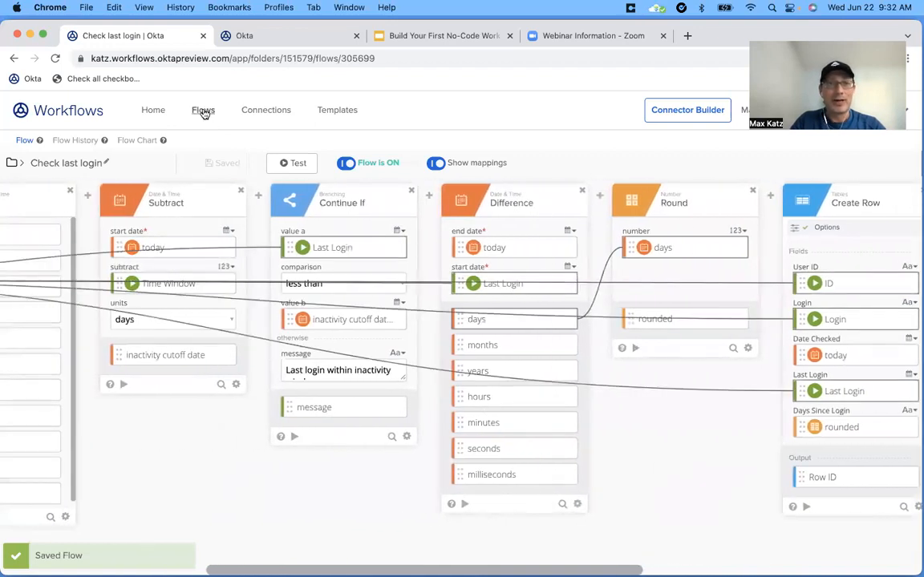
Step: Open the Get users flow and set the List Users with Search card's Result Set to Stream Matching Records
left_click(203, 111)
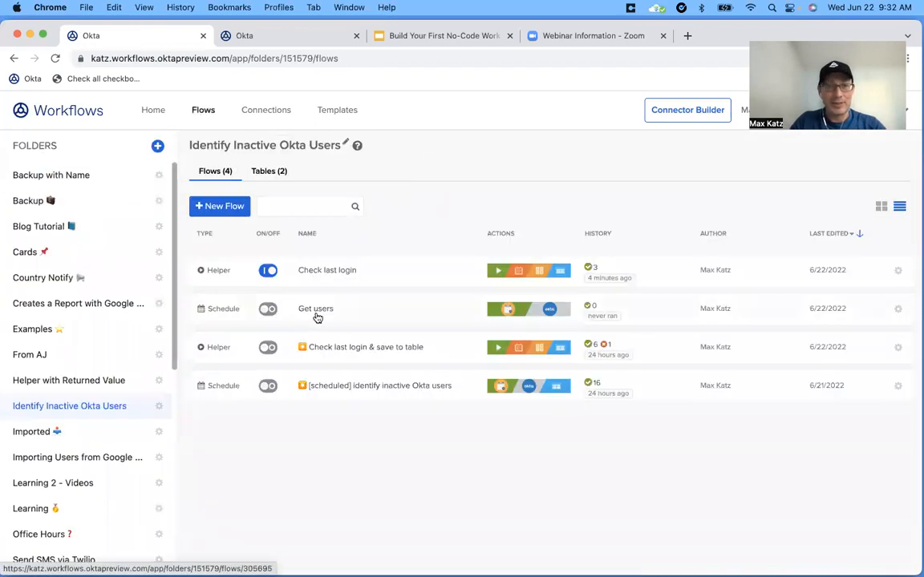
left_click(315, 315)
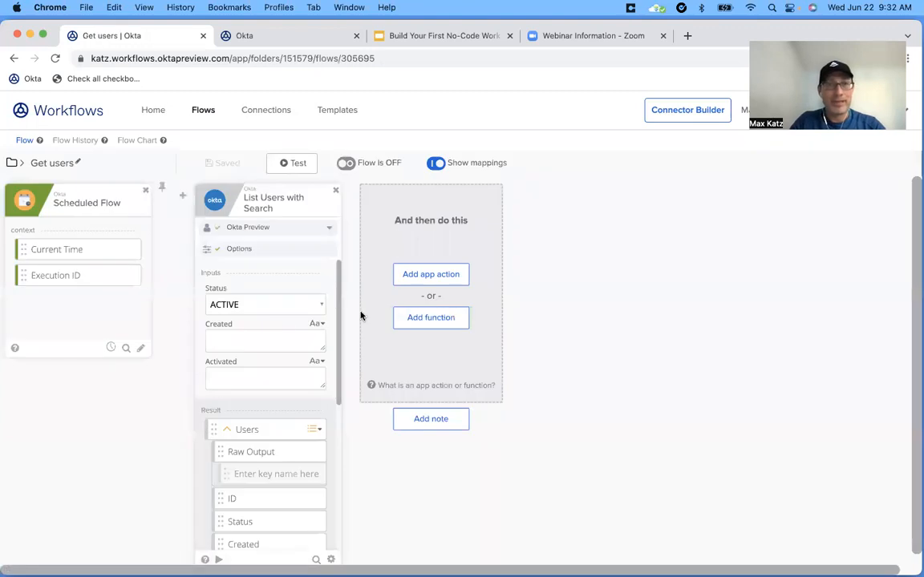
left_click(264, 249)
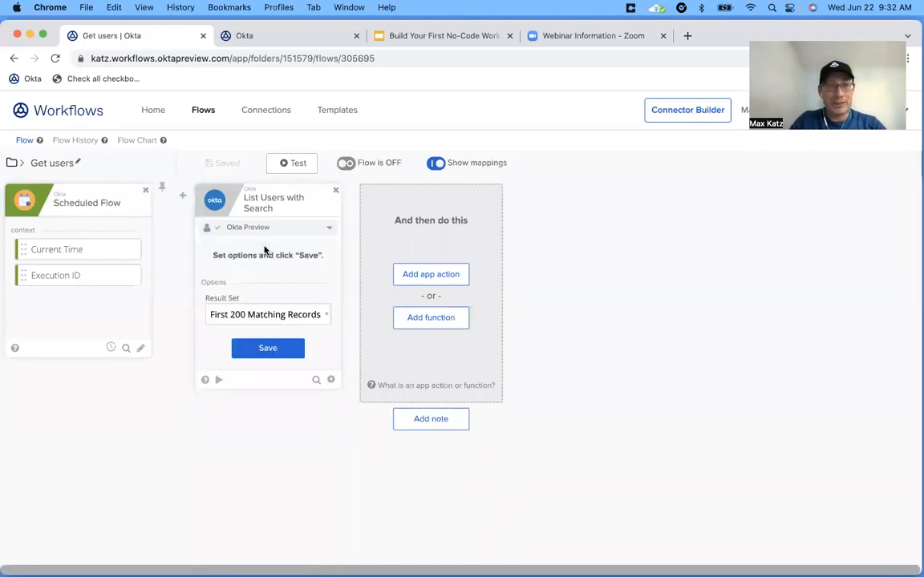
left_click(273, 316)
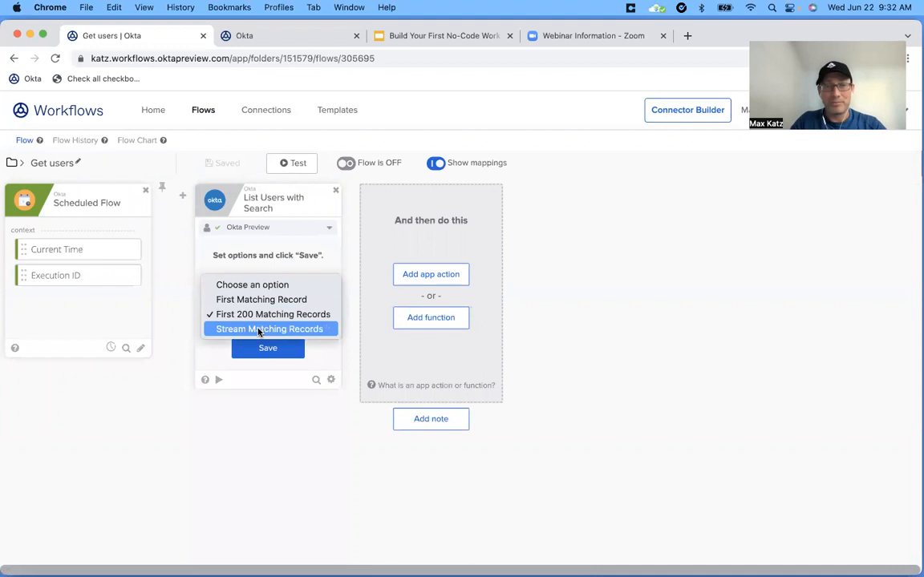
left_click(258, 329)
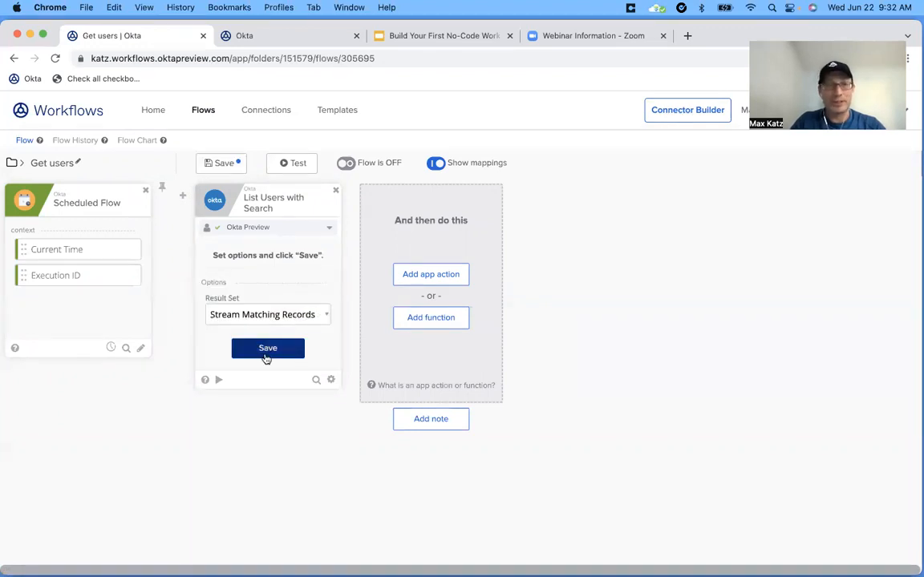
left_click(267, 349)
Step: Remove the Created and Activated inputs from the List Users with Search card, keeping Status, and save the field selection
left_click(232, 328)
left_click(241, 342)
scroll(330, 371, "down", 4)
left_click(276, 526)
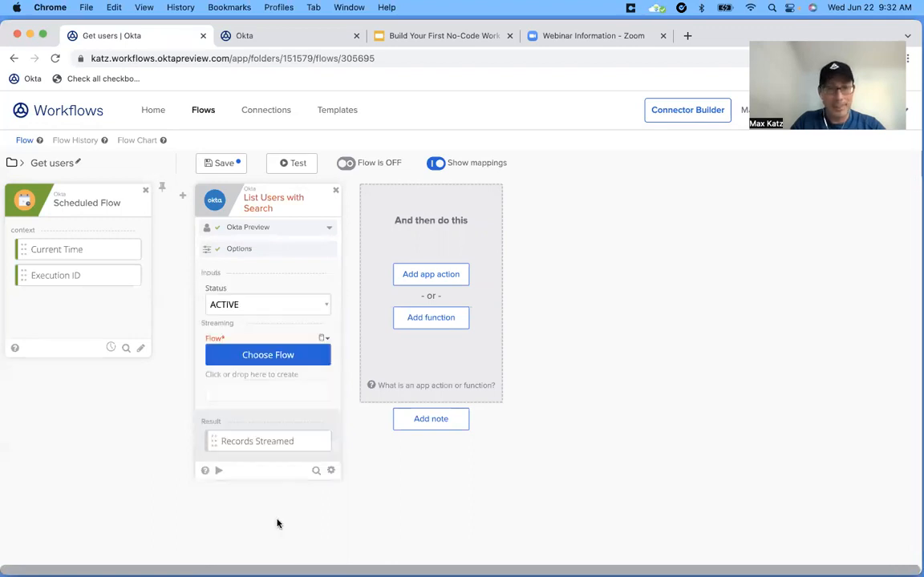
Step: Choose "Check last login" from the Identify Inactive Okta folder as the streaming flow of the List Users with Search card
left_click(278, 361)
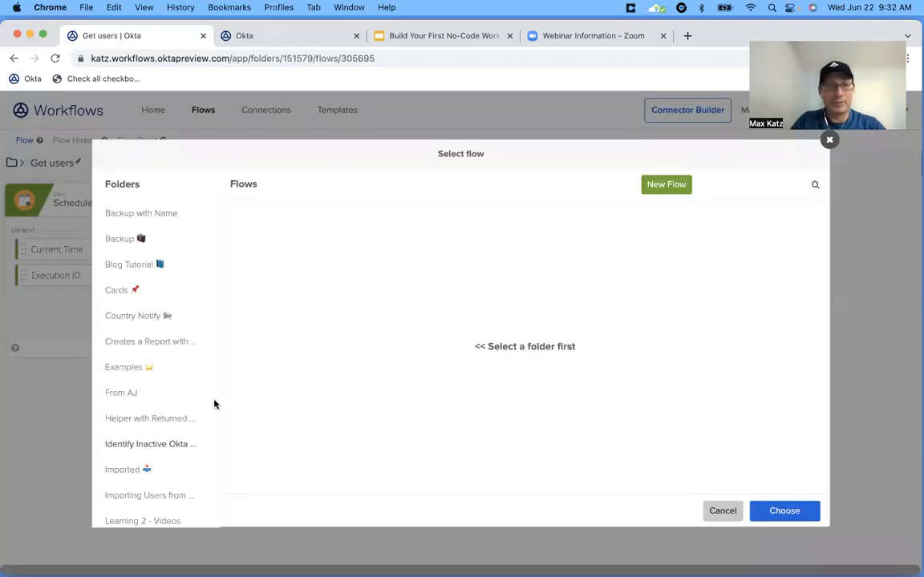
left_click(185, 446)
left_click(292, 231)
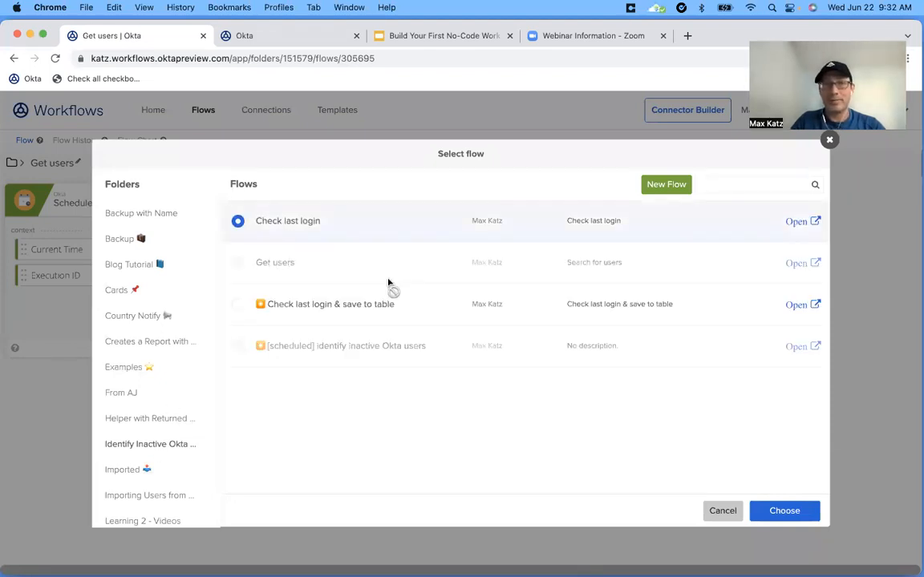
left_click(780, 511)
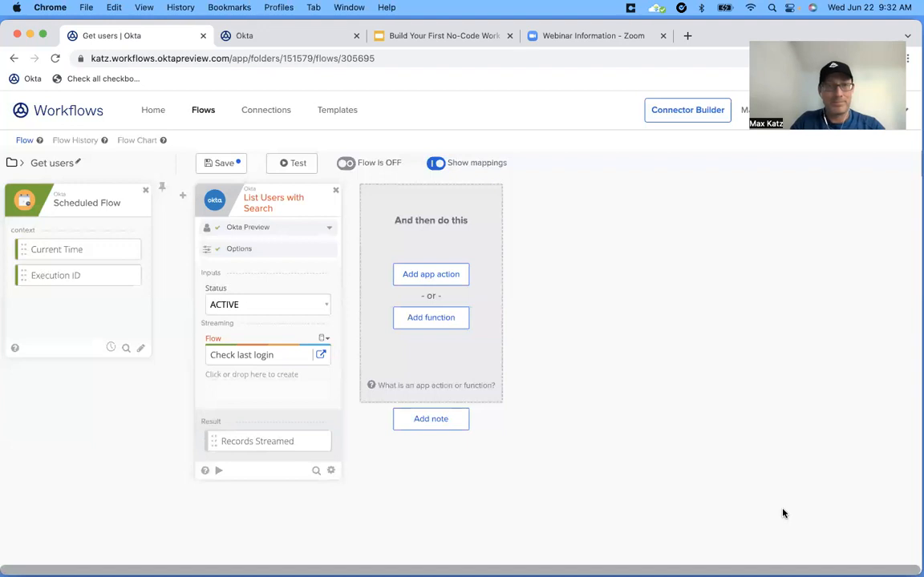
Step: Add a number input named Time Window with value 30 to the streaming flow inputs, and check the linked helper flow
left_click(237, 374)
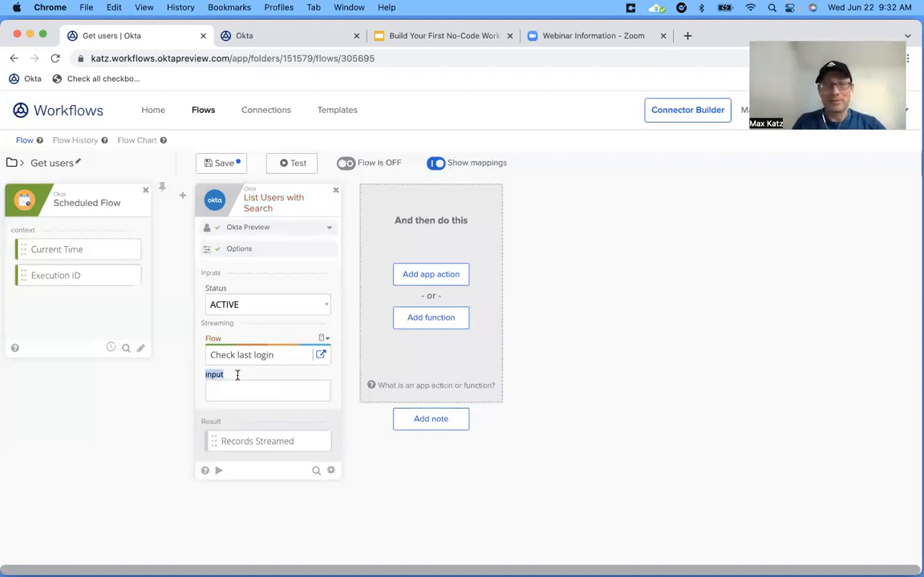
type("Time Window")
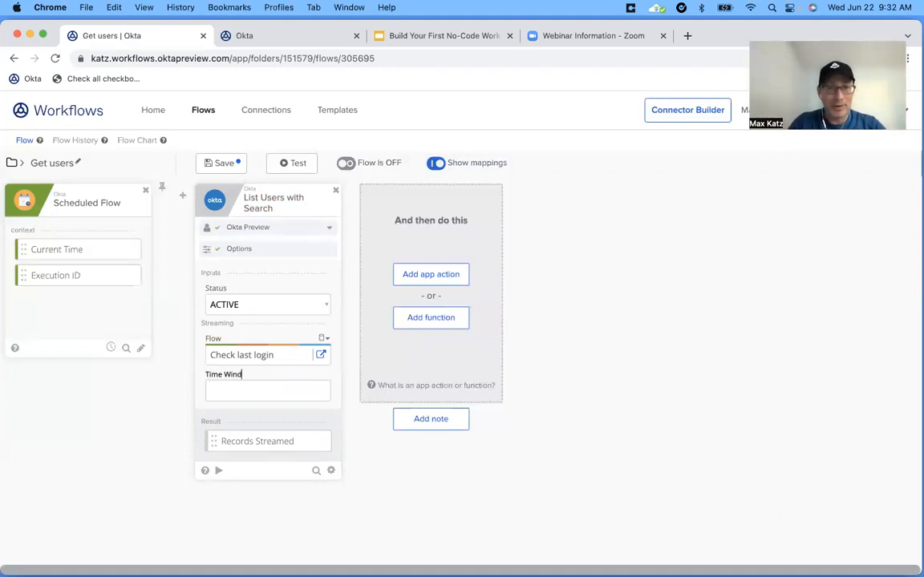
left_click(222, 394)
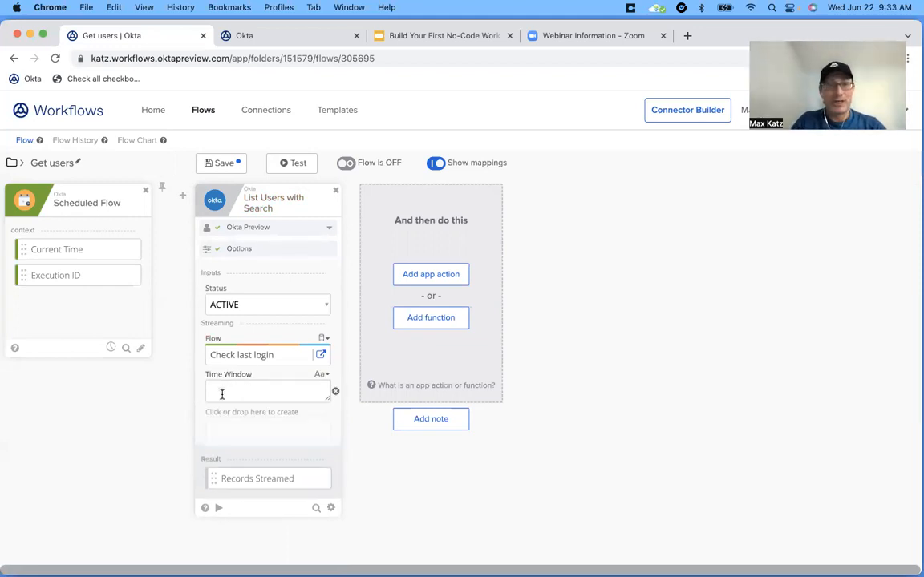
type("30")
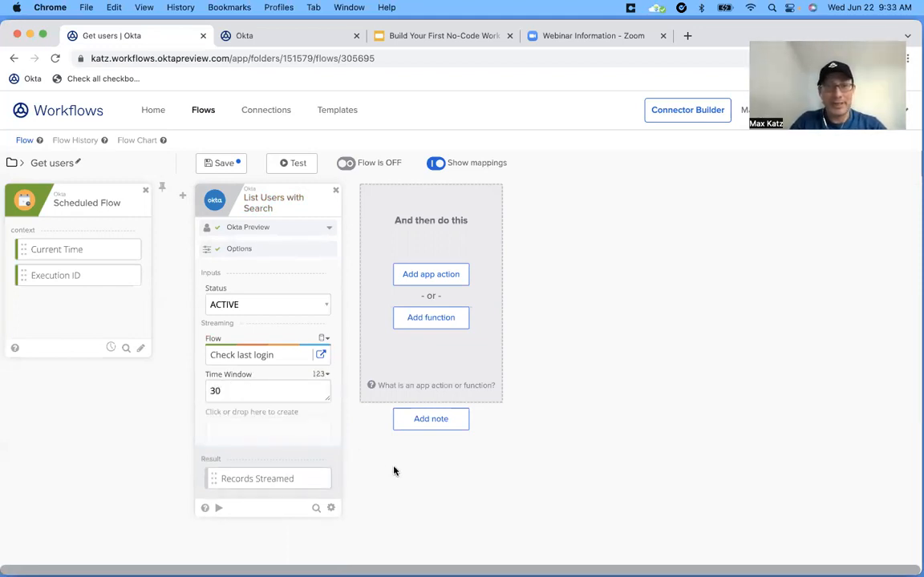
left_click(321, 355)
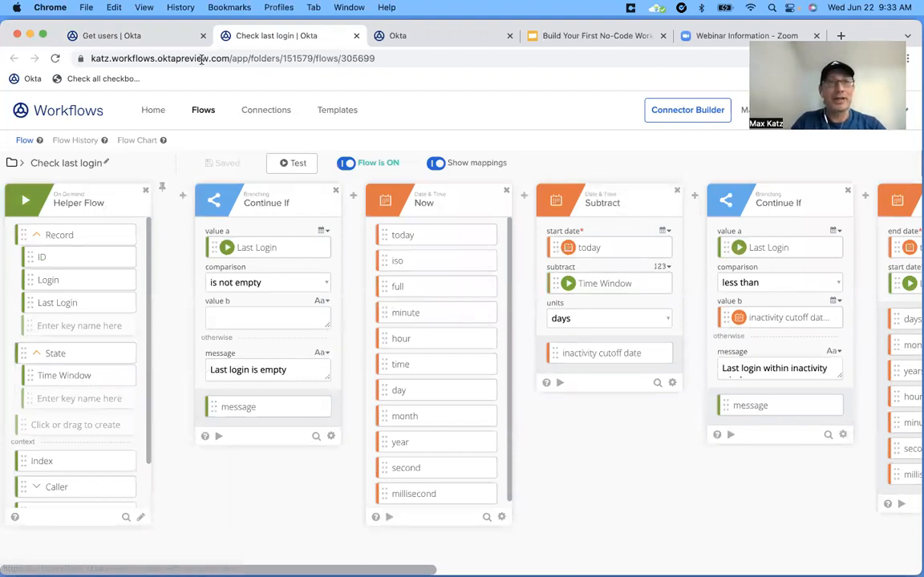
left_click(174, 40)
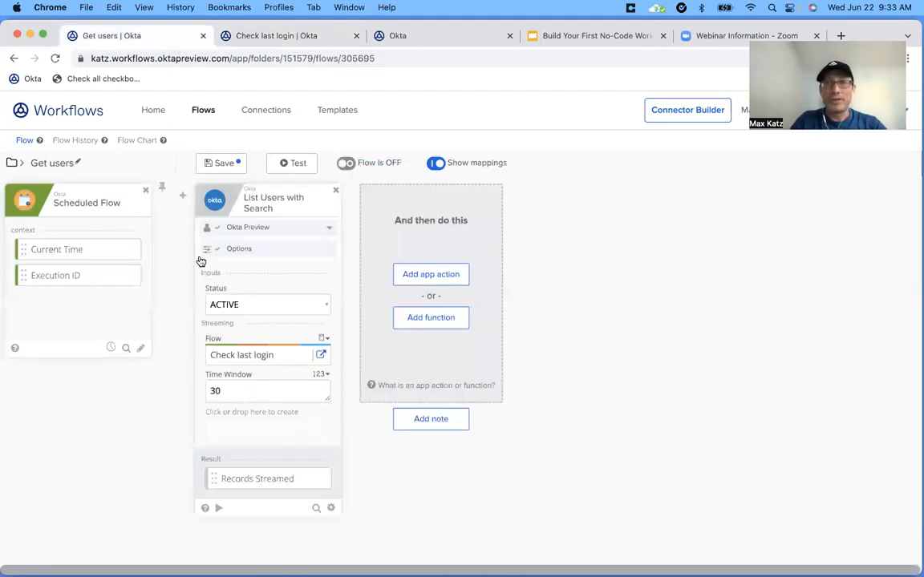
Step: Insert a Tables Clear Table function between the Scheduled Flow and List Users with Search cards
mouse_move(182, 239)
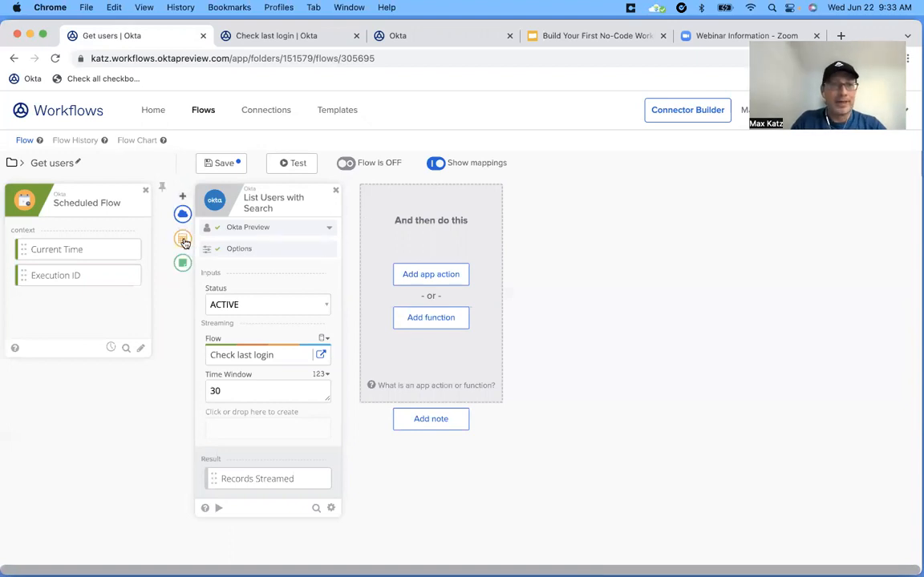
left_click(184, 242)
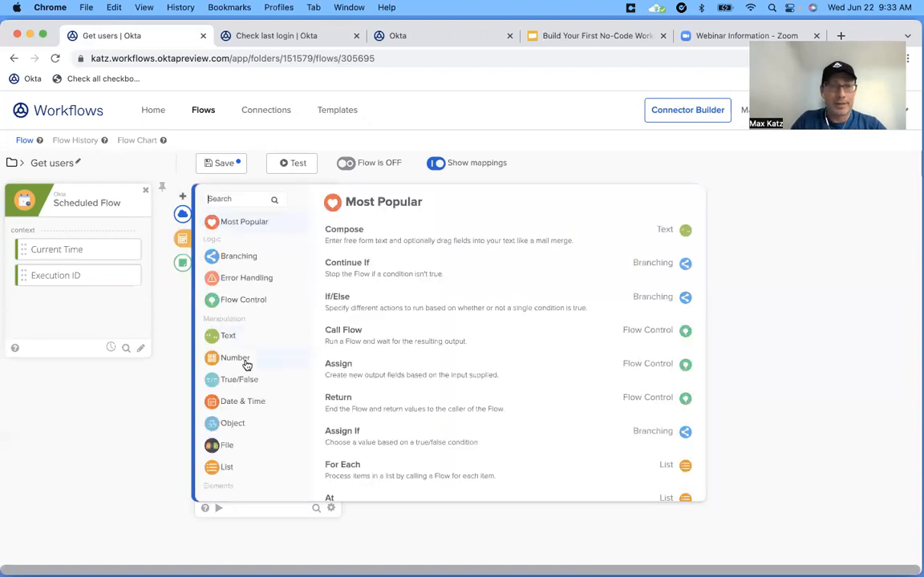
scroll(241, 421, "down", 5)
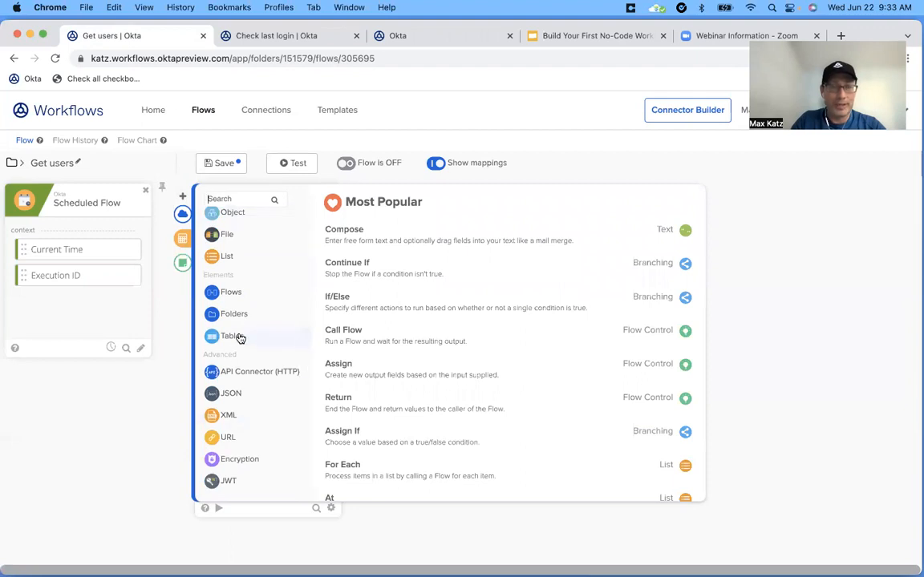
left_click(237, 336)
left_click(369, 236)
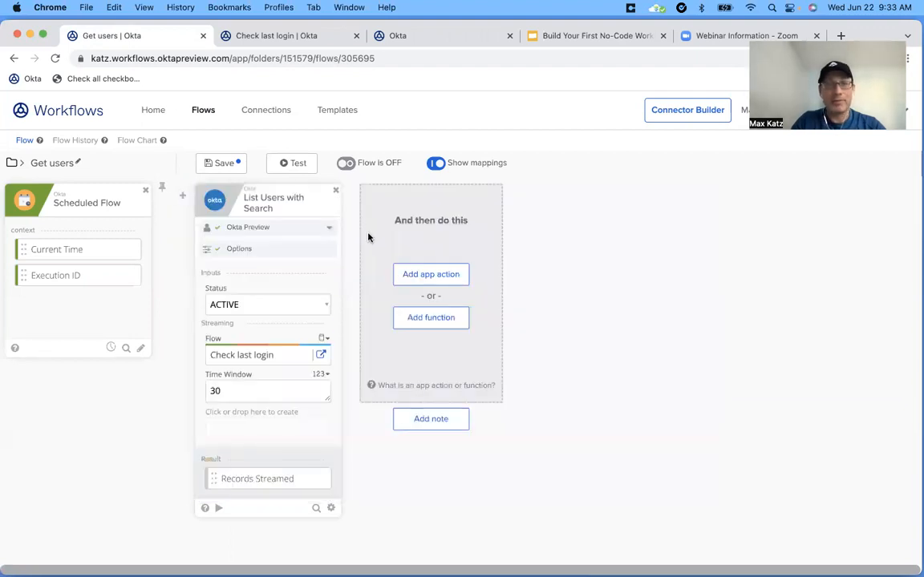
Step: Set the Clear Table card to the "Inactive users 2" table in the Identify Inactive Okta folder, and save its options and Cleared Rows output
left_click(269, 292)
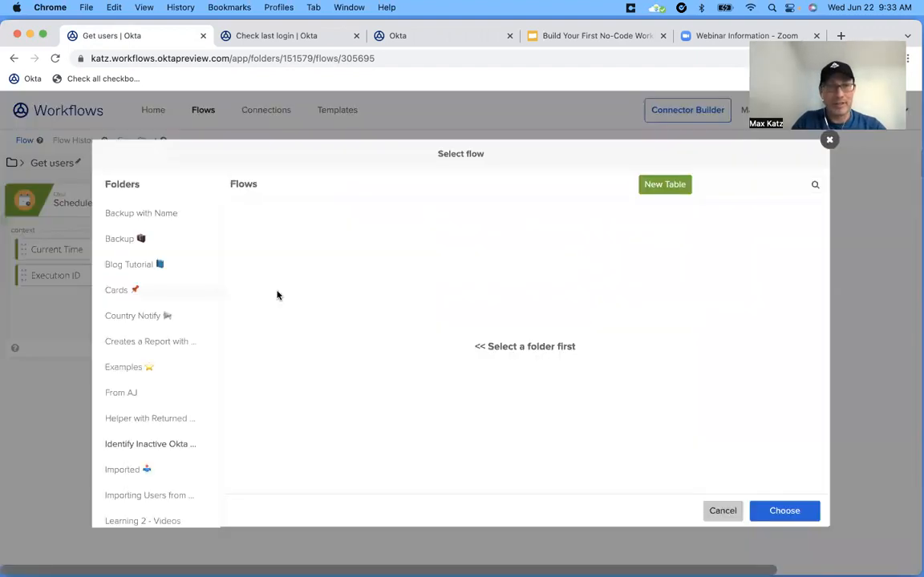
left_click(138, 444)
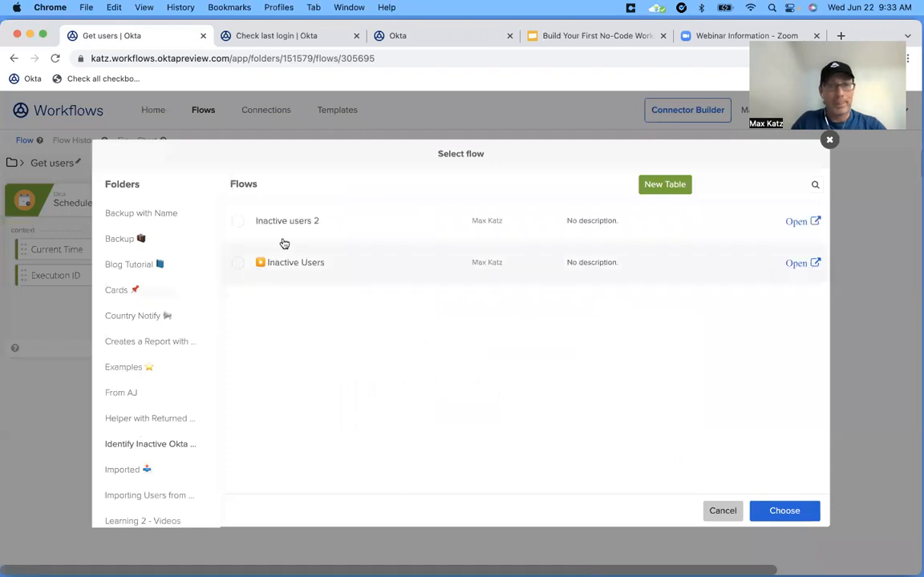
left_click(303, 225)
left_click(783, 510)
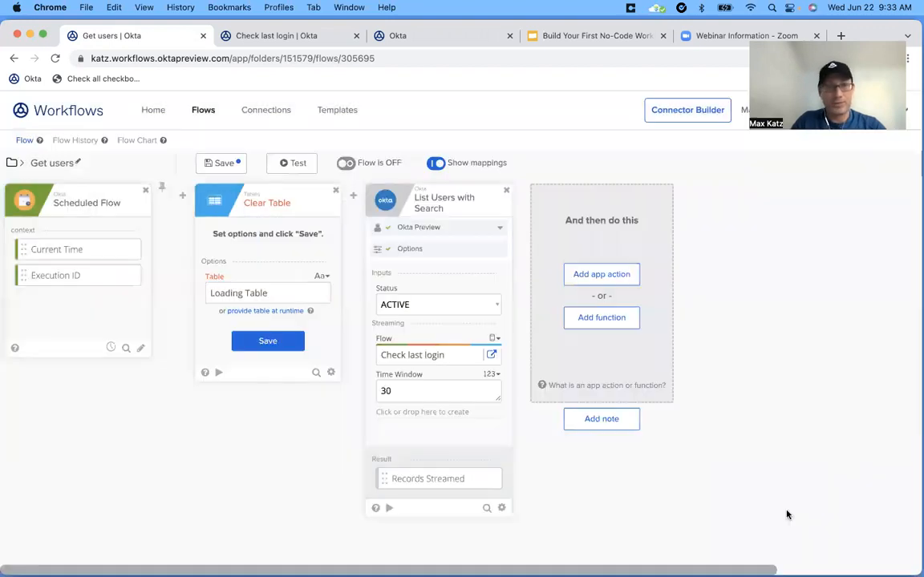
left_click(277, 345)
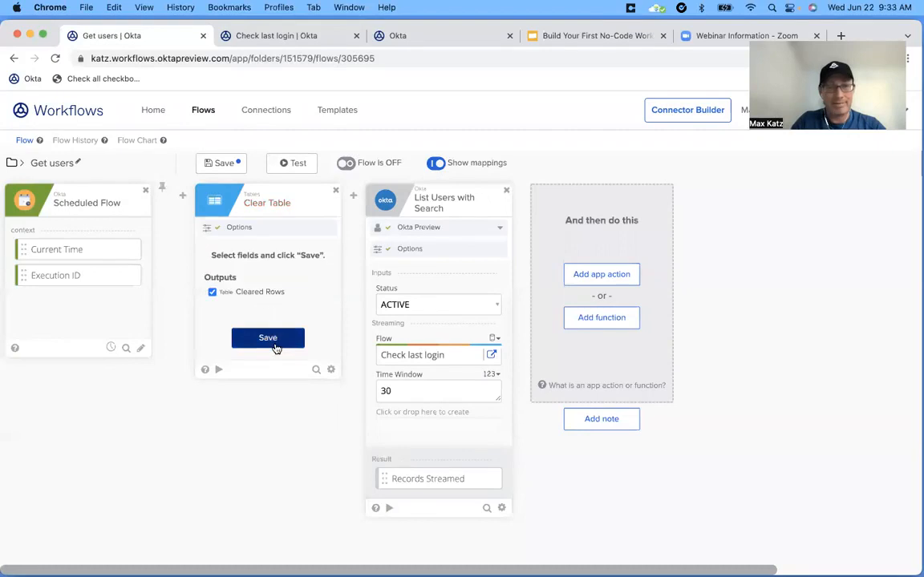
left_click(268, 339)
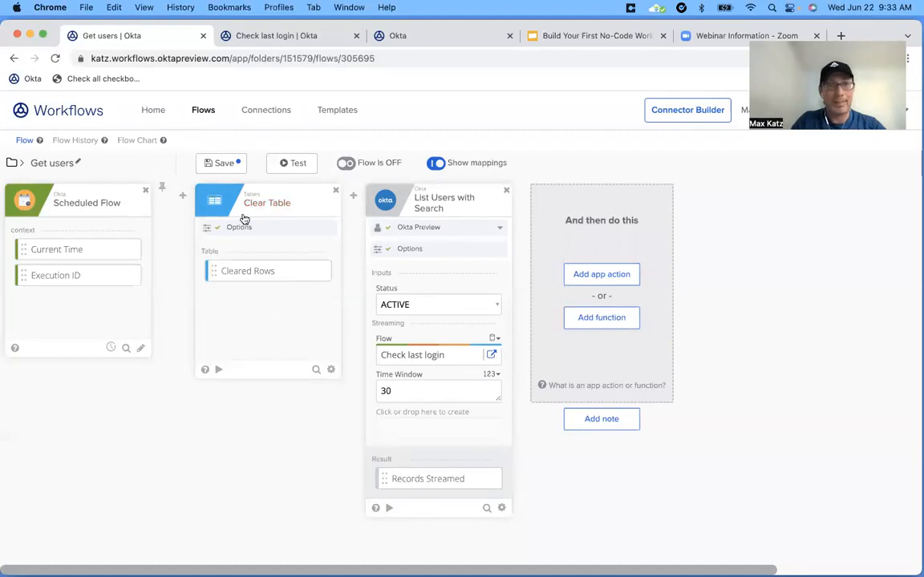
Step: Save the Get users flow and turn it on in the Identify Inactive Okta Users folder
left_click(216, 163)
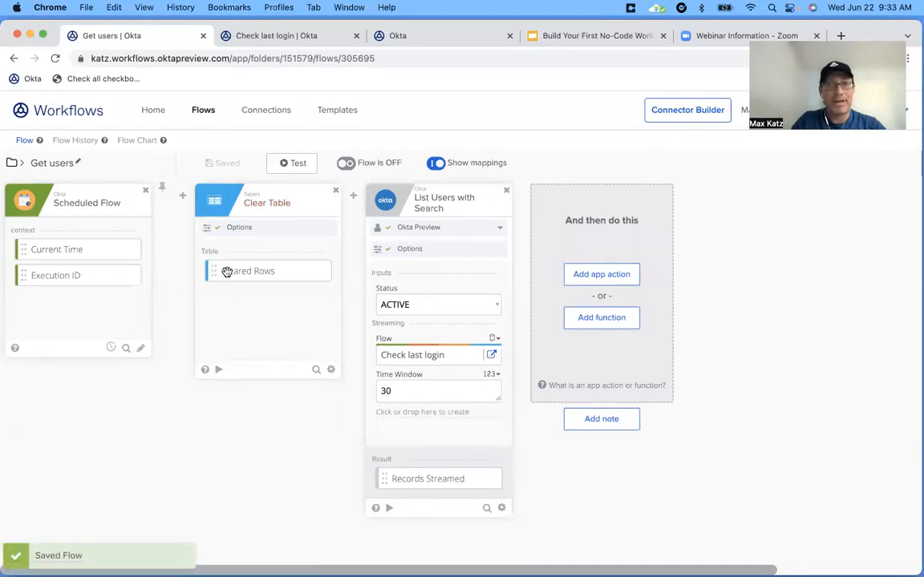
left_click(201, 114)
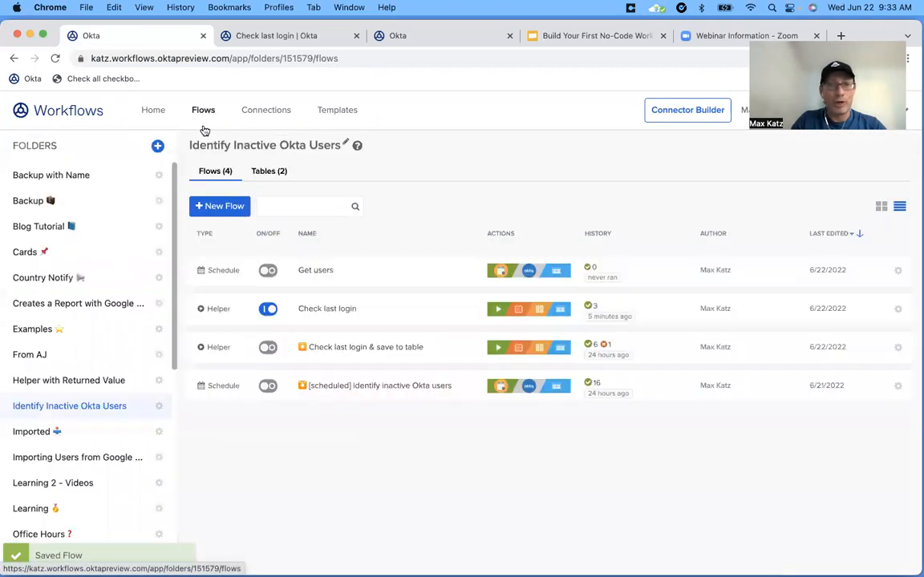
left_click(269, 271)
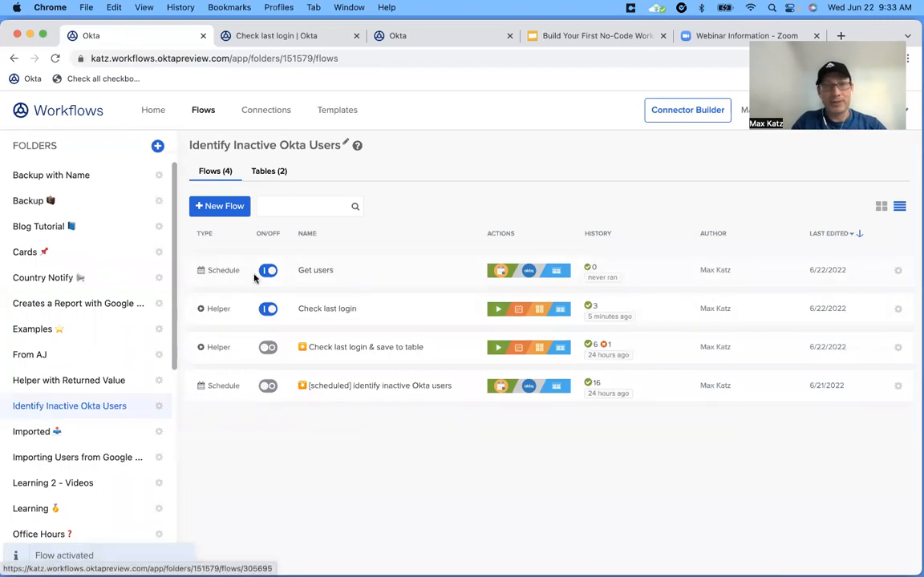
Step: Open the Get users flow, run a test of it, and return to the flow editor
left_click(322, 275)
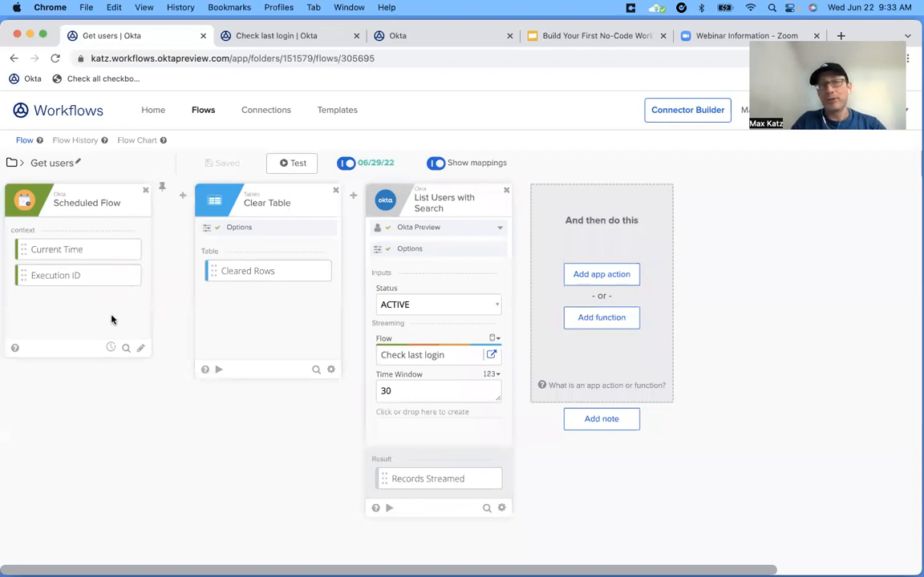
left_click(302, 173)
left_click(556, 476)
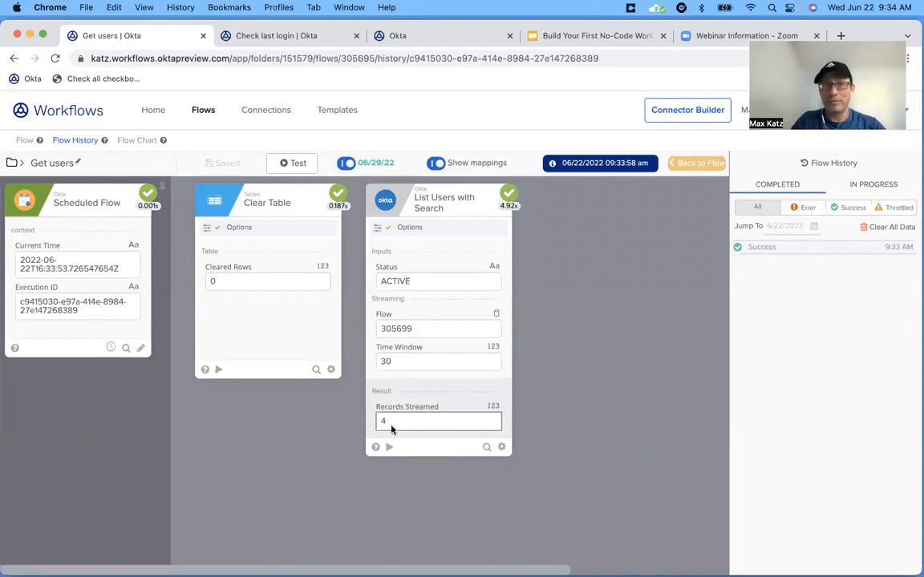
left_click(705, 164)
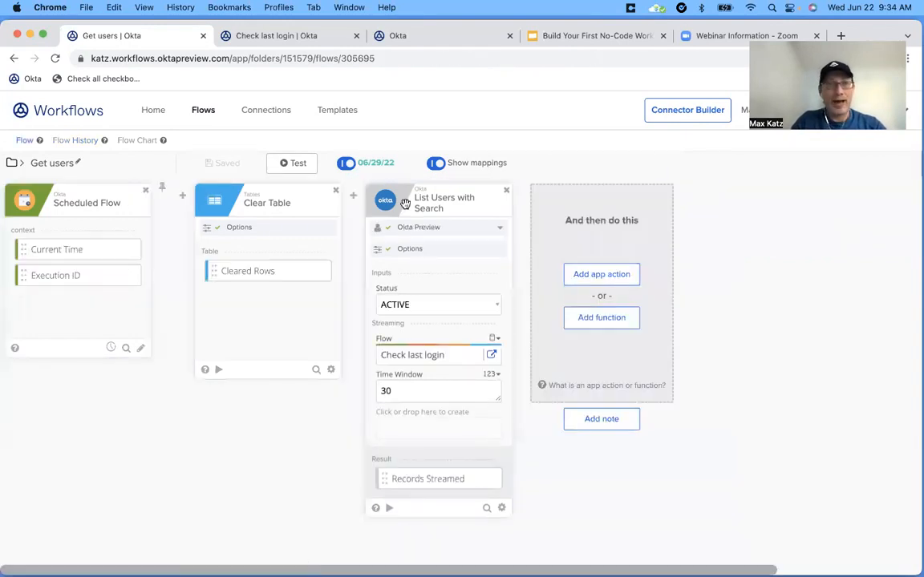
Step: Open the Check last login flow's history and examine the individual 9:33 AM executions
left_click(201, 114)
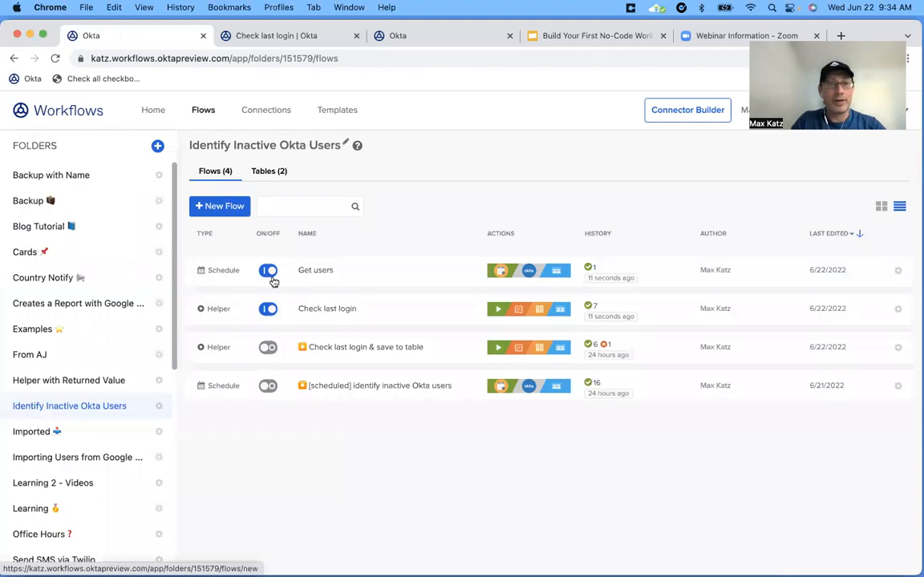
left_click(324, 310)
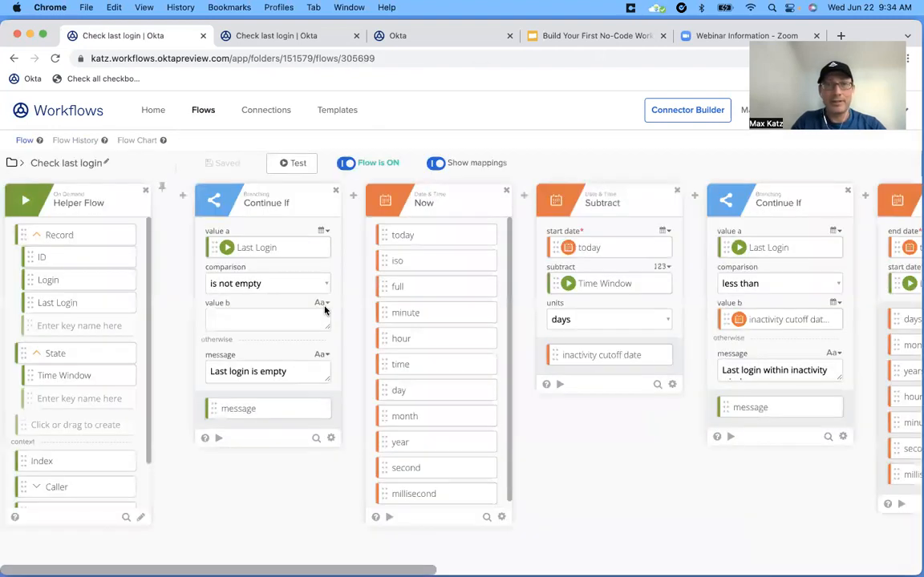
left_click(77, 141)
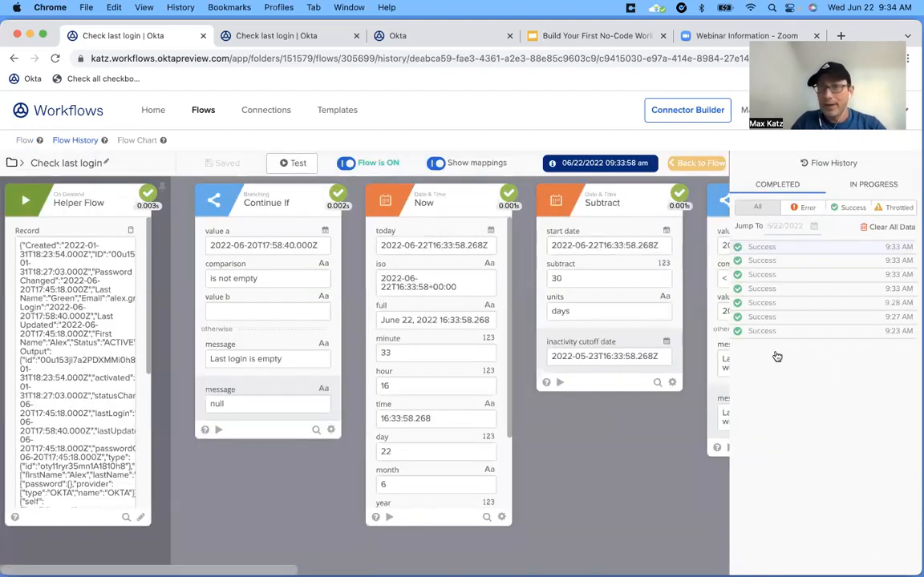
left_click(870, 290)
left_click(872, 281)
left_click(870, 262)
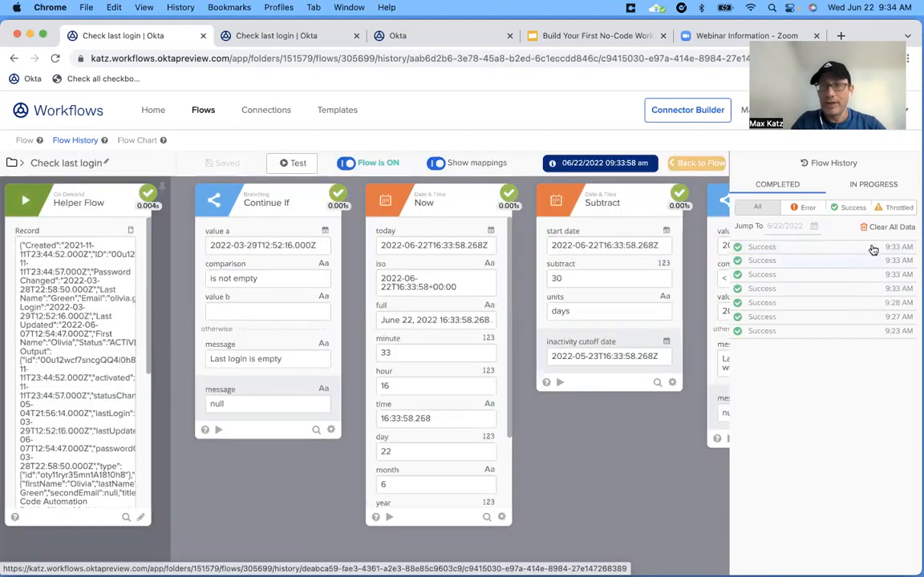
left_click(873, 251)
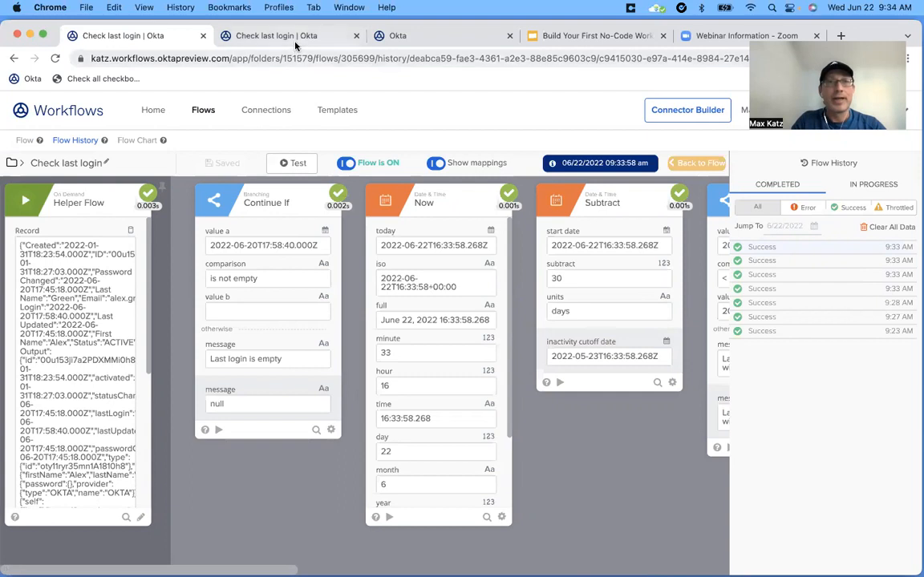
Step: Open the "Inactive users 2" table in the Identify Inactive Okta Users folder to review its recorded users
left_click(203, 114)
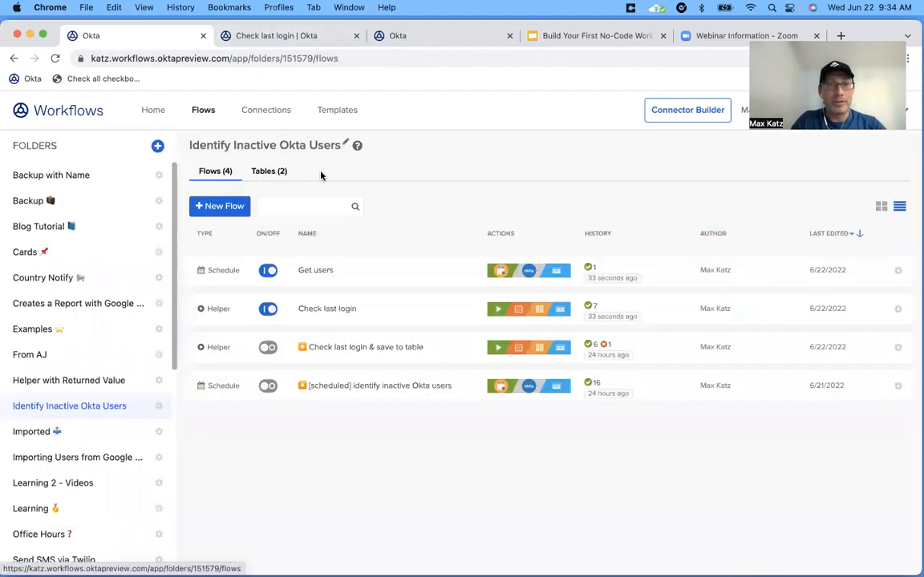
left_click(269, 173)
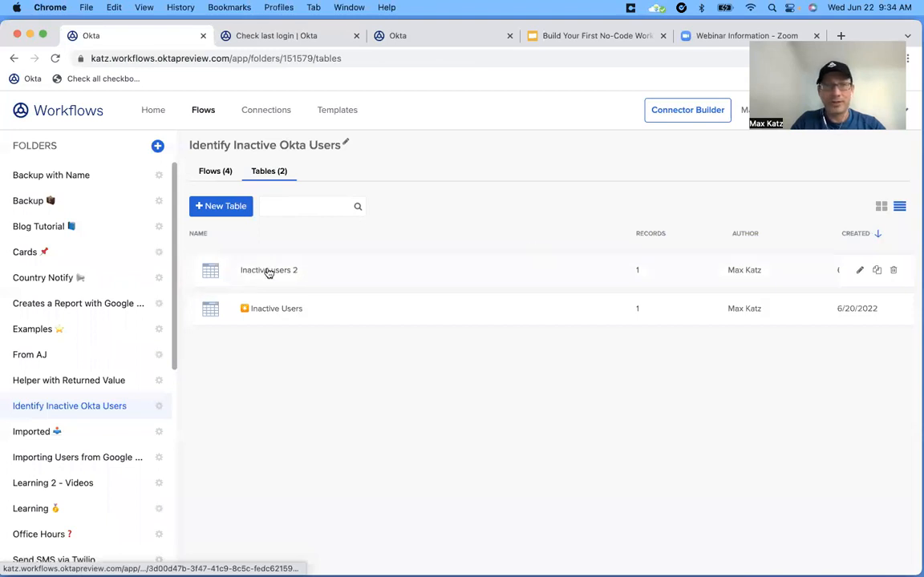
left_click(269, 272)
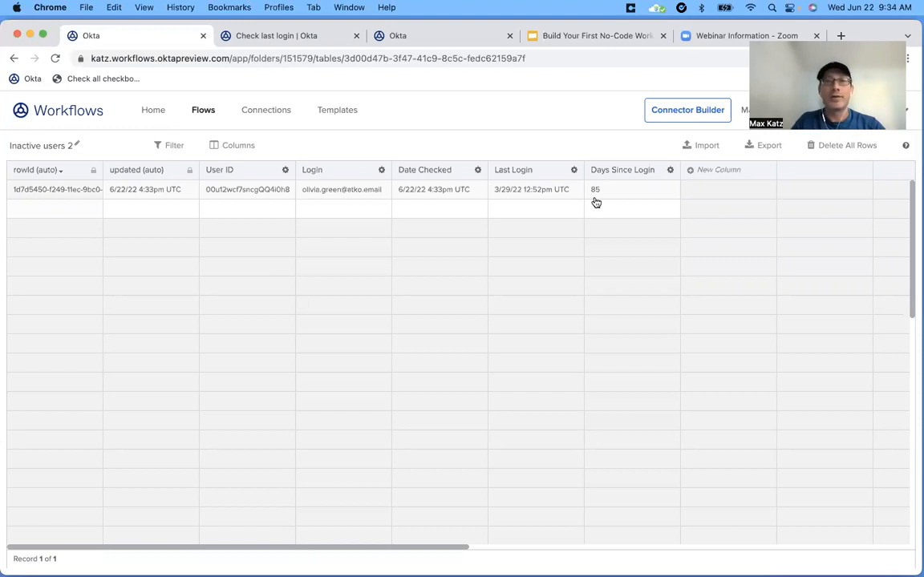
Step: Reopen the Get users flow, set the Time Window of List Users with Search to 1, and save the flow
left_click(203, 110)
left_click(214, 173)
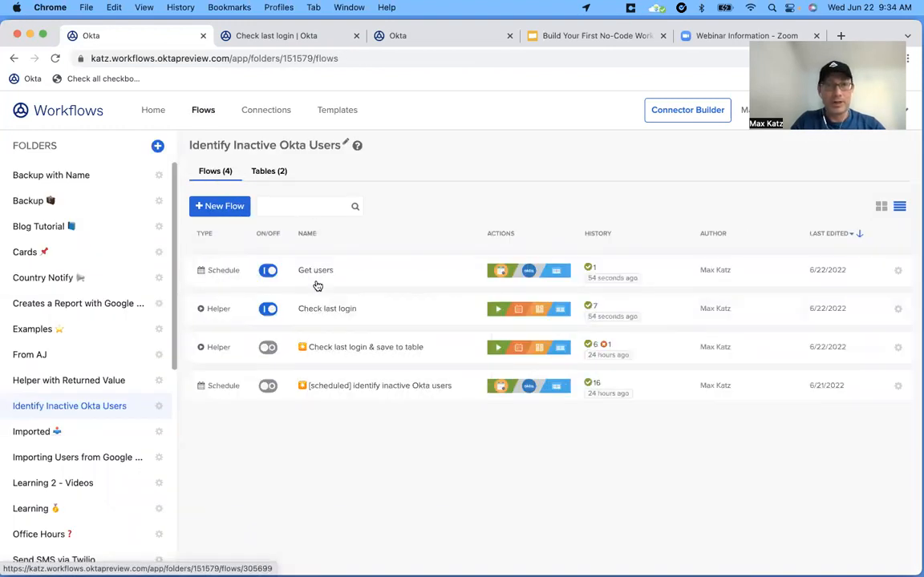
left_click(318, 271)
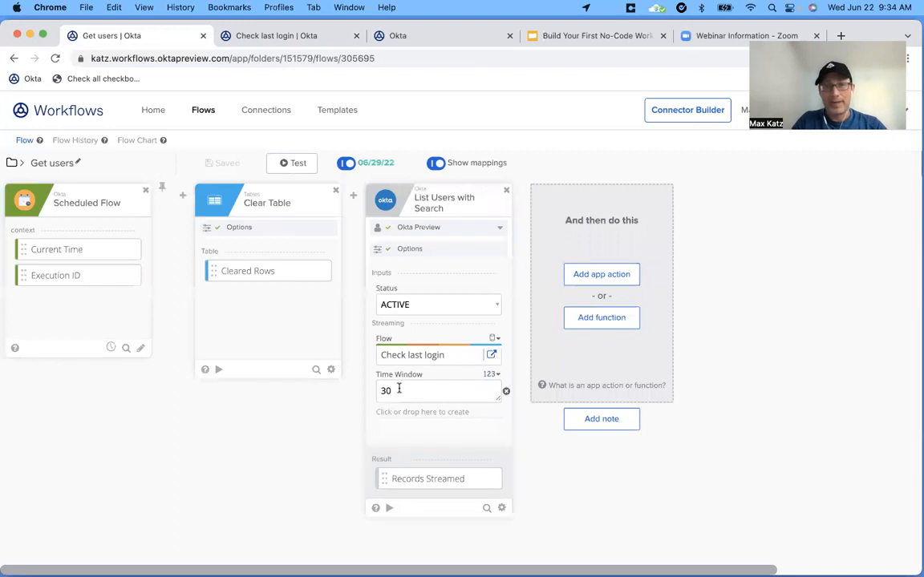
key("BackSpace")
key("BackSpace")
type("1")
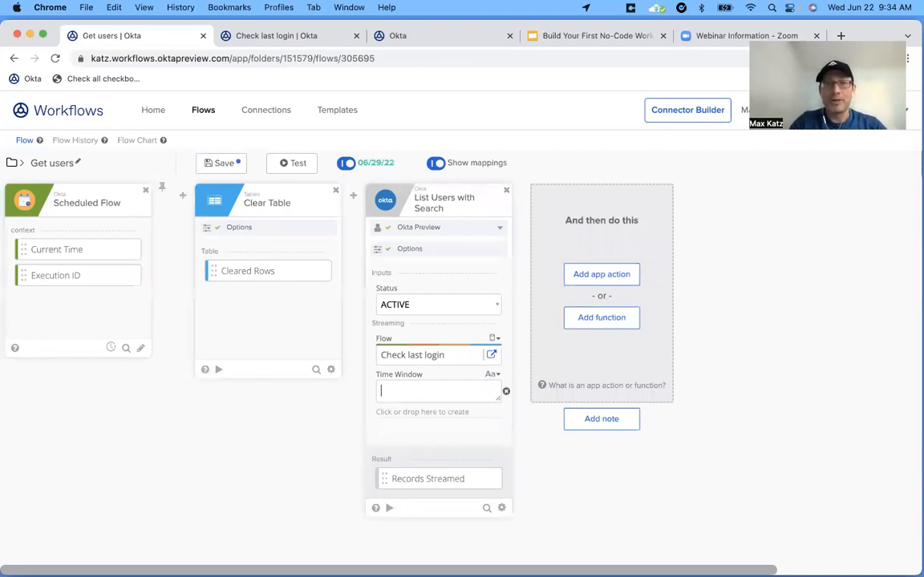
left_click(223, 163)
Step: Run a test of the Get users flow and switch to the open Check last login flow
left_click(299, 165)
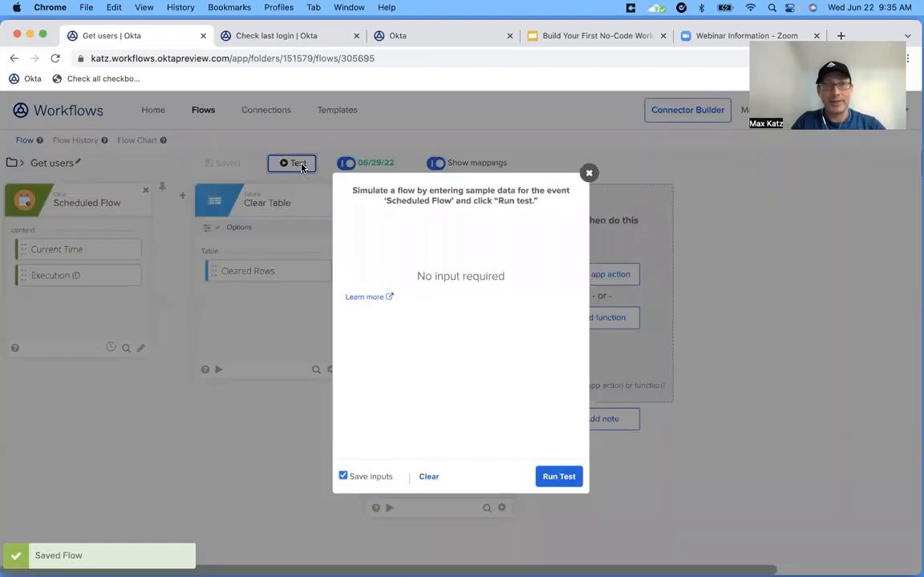
key("Return")
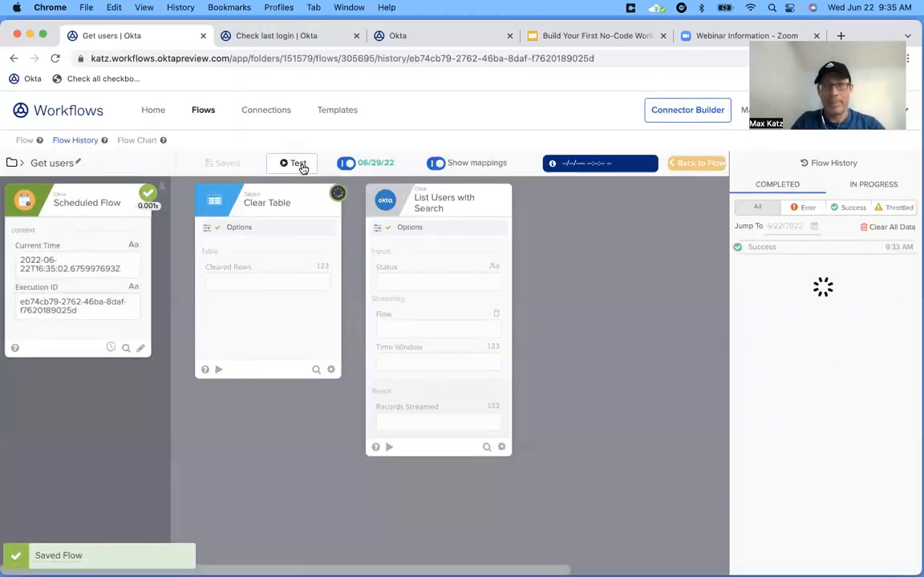
left_click(295, 37)
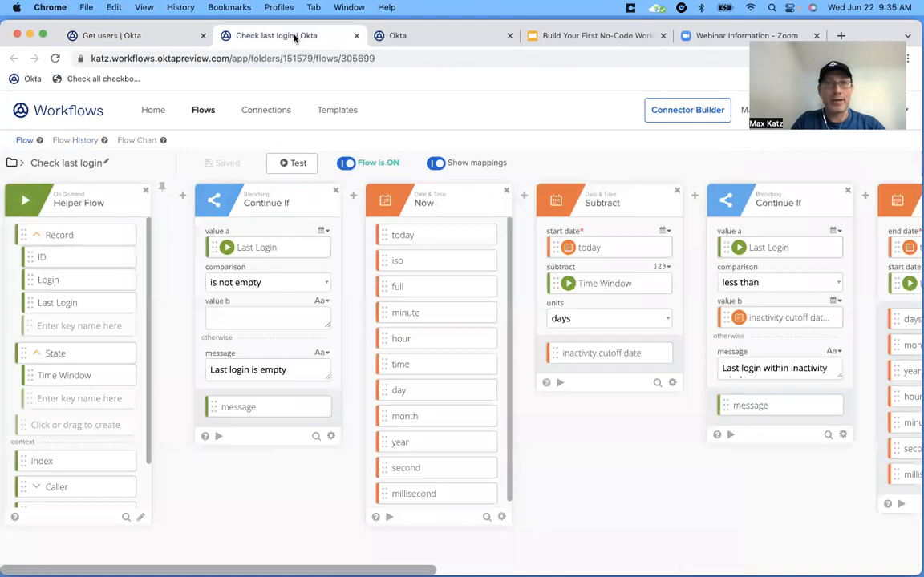
Step: Open the "Inactive users 2" table in the Identify Inactive Okta Users folder to review the users recorded by the latest test
left_click(204, 113)
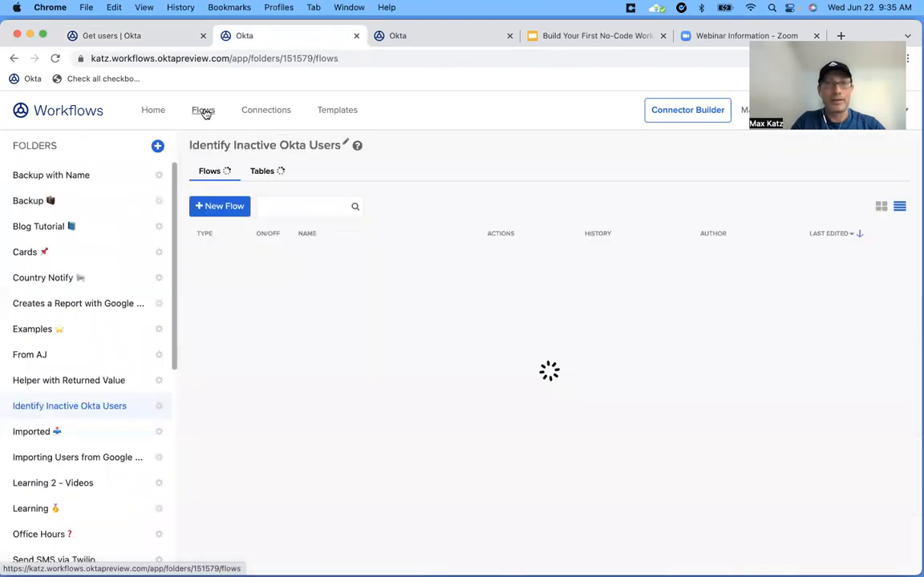
left_click(270, 173)
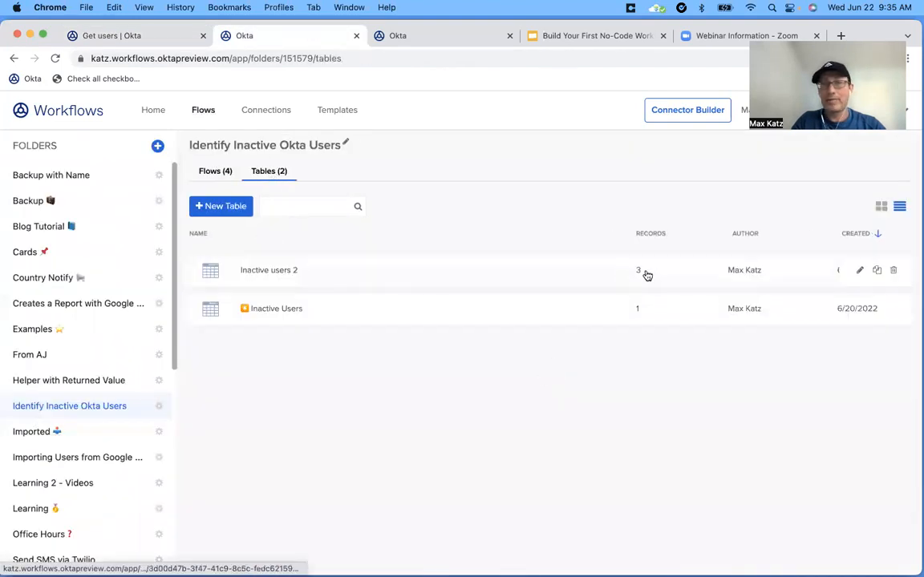
left_click(279, 277)
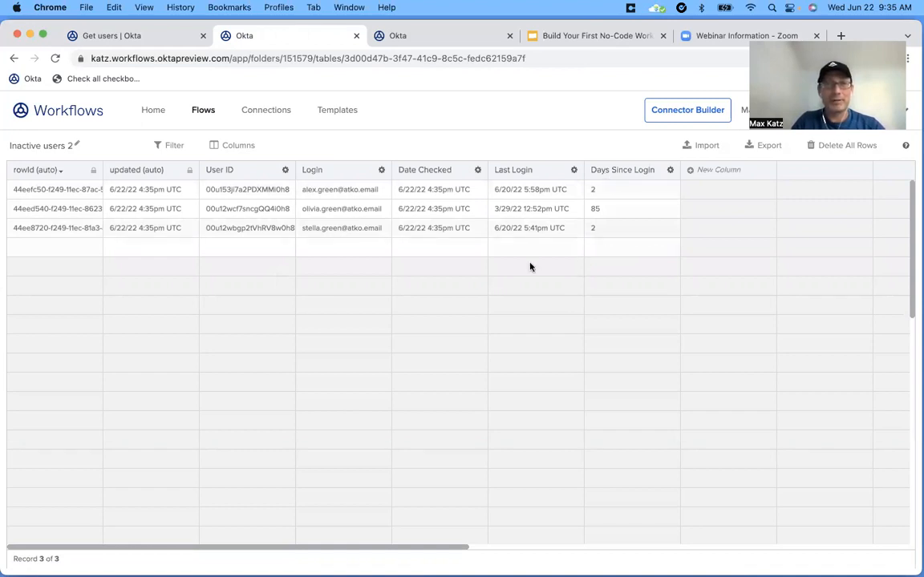
Step: Reopen the Get users flow and add a Slack Send Message to Channel card after List Users with Search
left_click(202, 109)
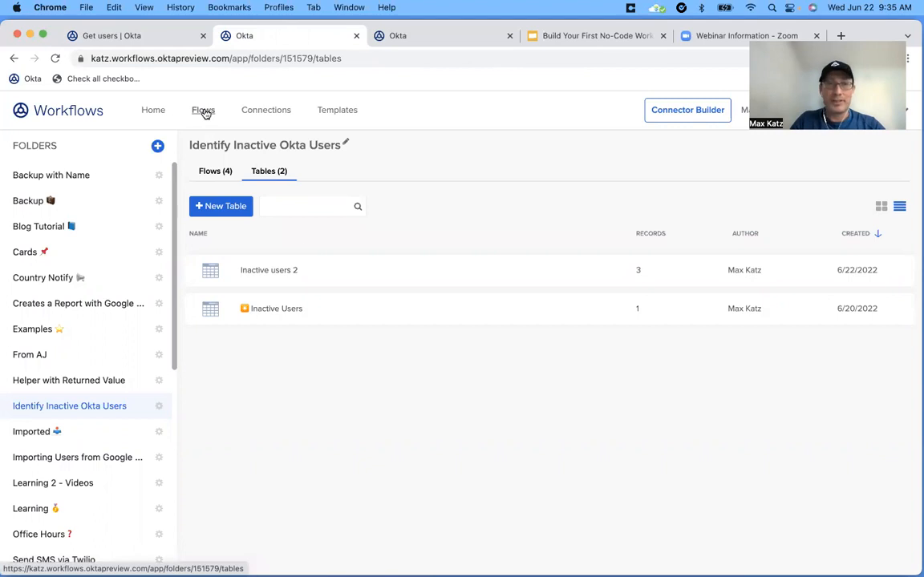
left_click(215, 174)
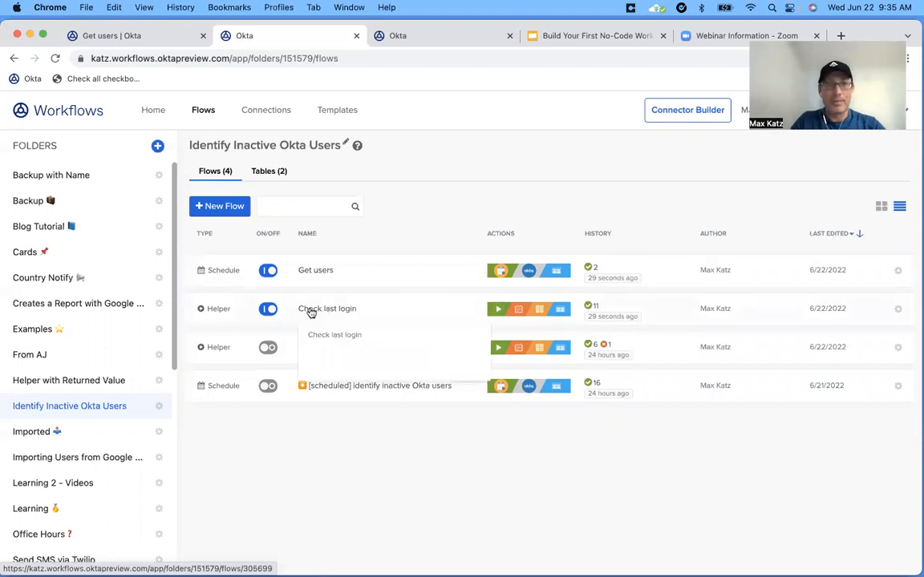
left_click(313, 271)
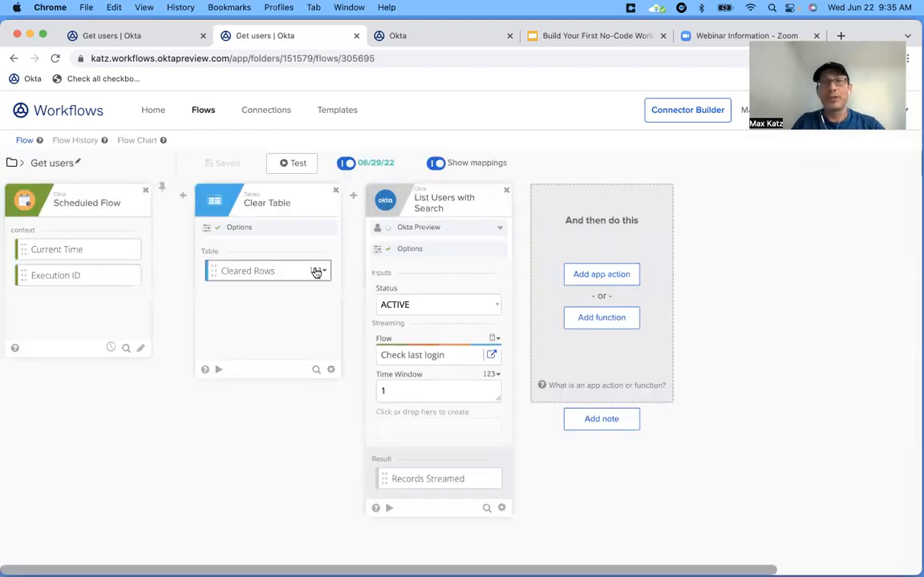
left_click(609, 276)
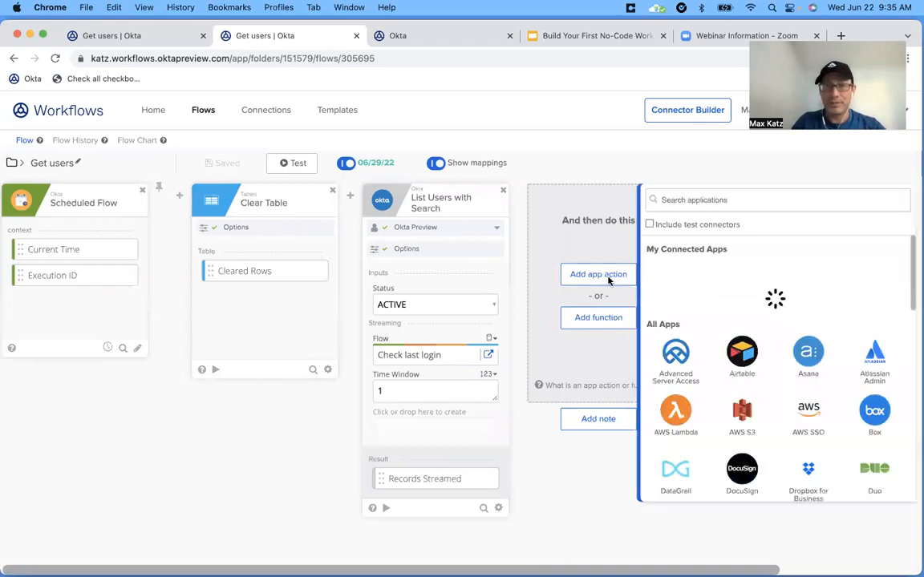
left_click(736, 388)
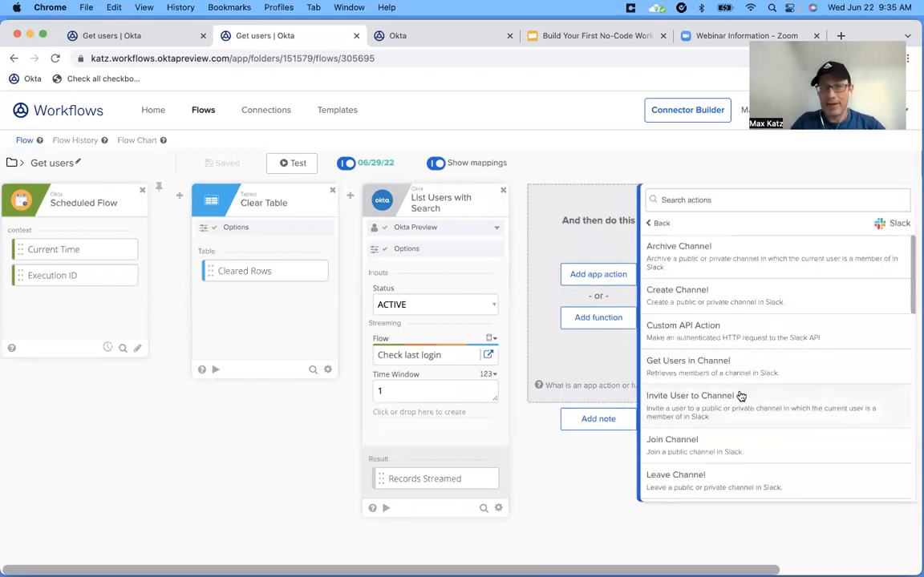
scroll(835, 354, "down", 10)
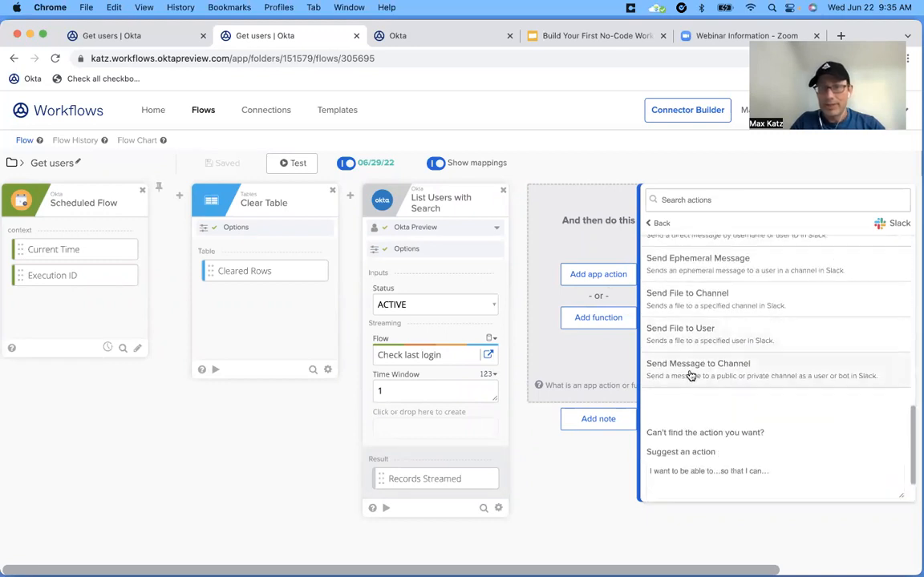
left_click(742, 371)
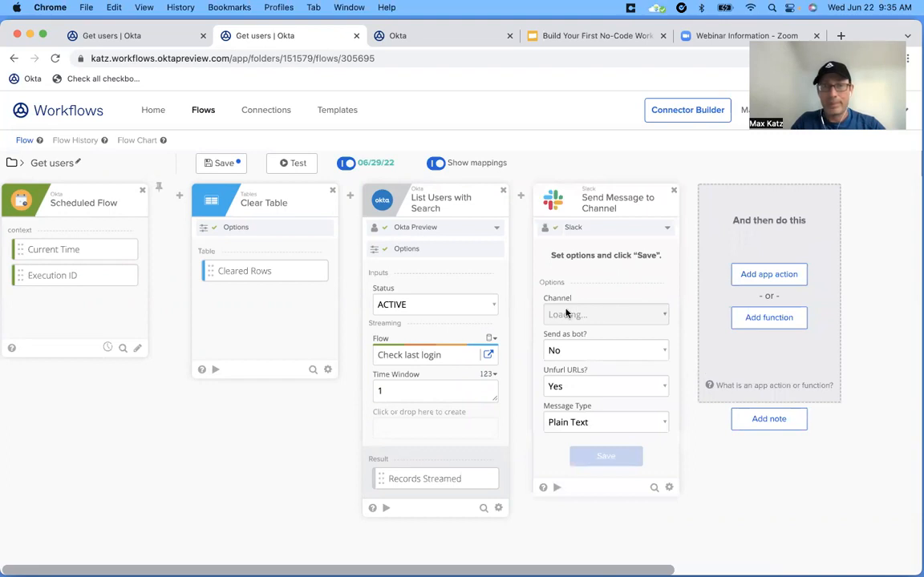
Step: Configure the Slack card with channel workflows-test and Send as bot set to Yes, and include the Icon Emoji input
left_click(598, 321)
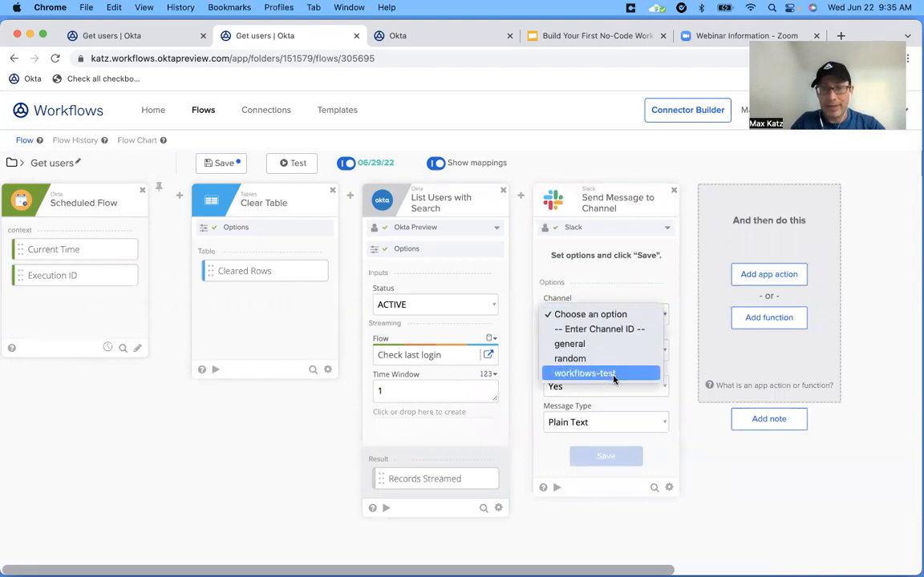
left_click(582, 373)
left_click(579, 353)
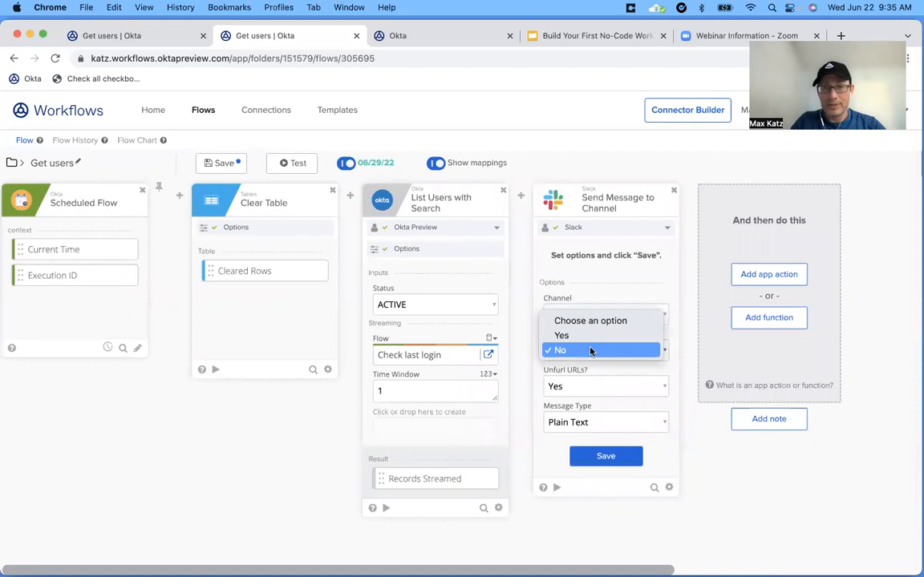
left_click(576, 335)
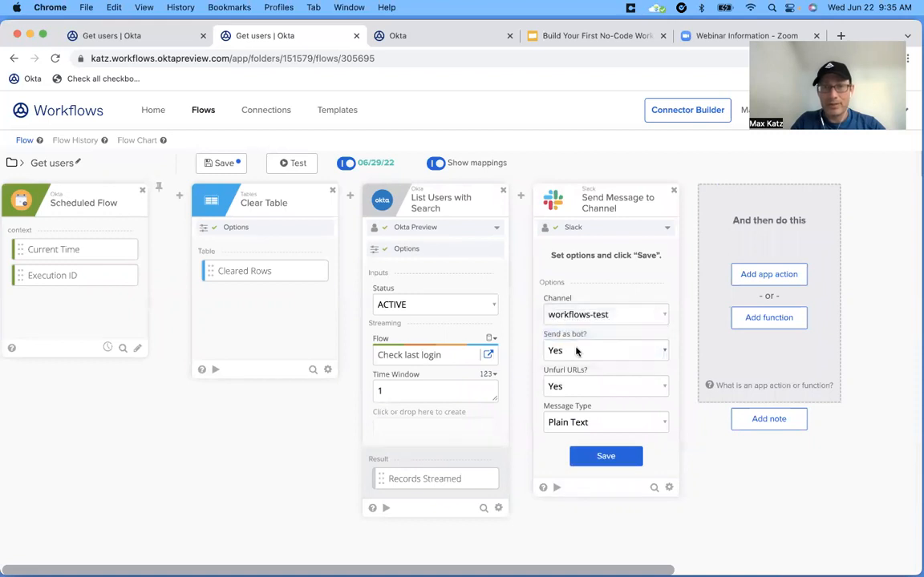
left_click(606, 459)
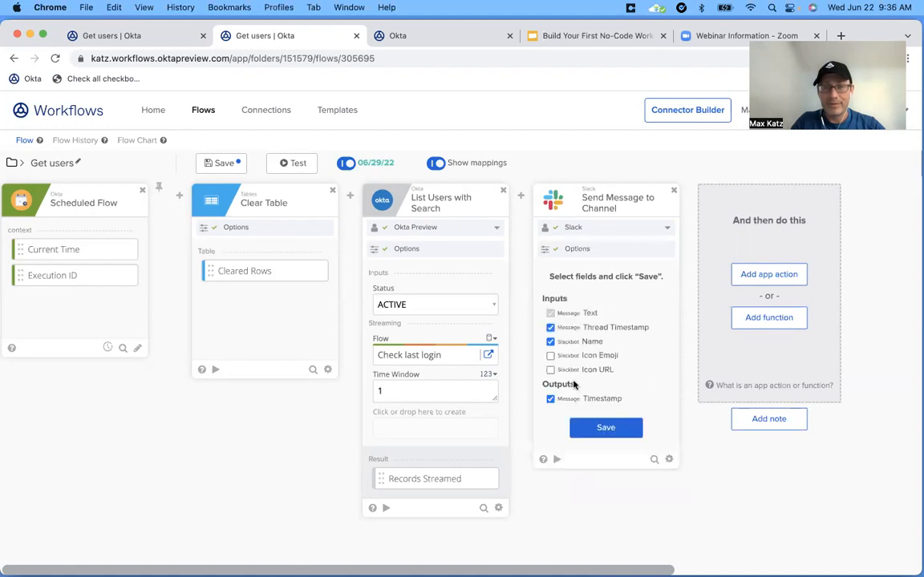
left_click(594, 361)
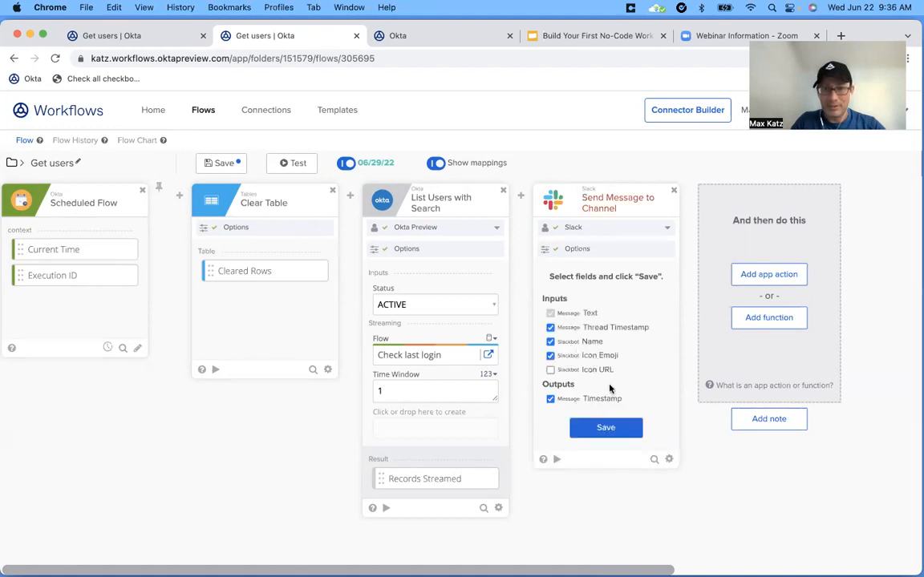
left_click(607, 430)
Step: Insert a Compose card before the Slack card with the text "Find inactive users flow just ran. Check out the table for inactive users."
mouse_move(521, 213)
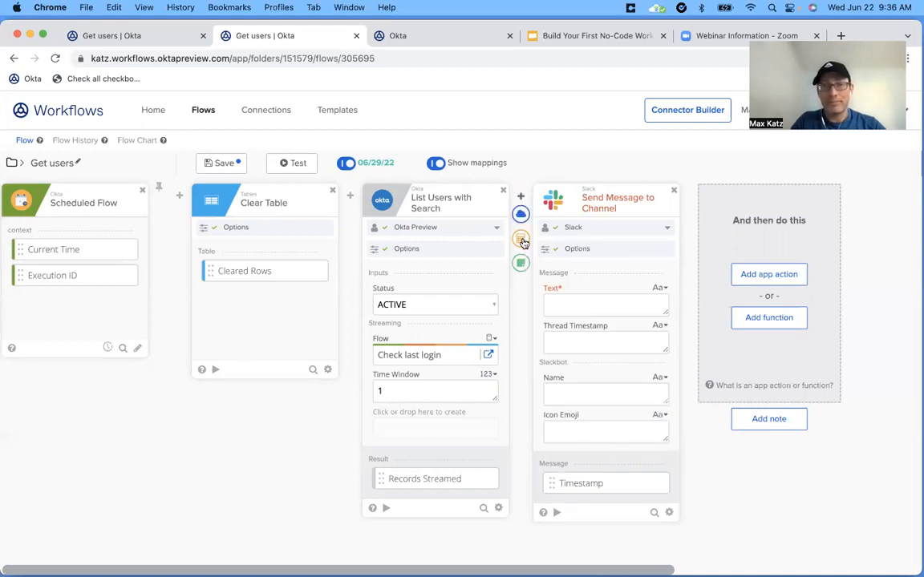
left_click(522, 240)
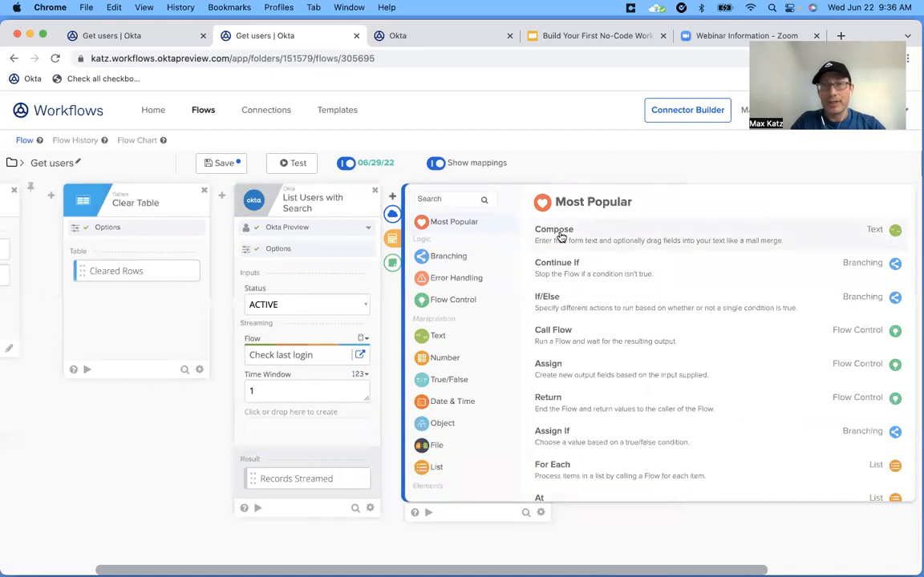
left_click(563, 234)
left_click(524, 238)
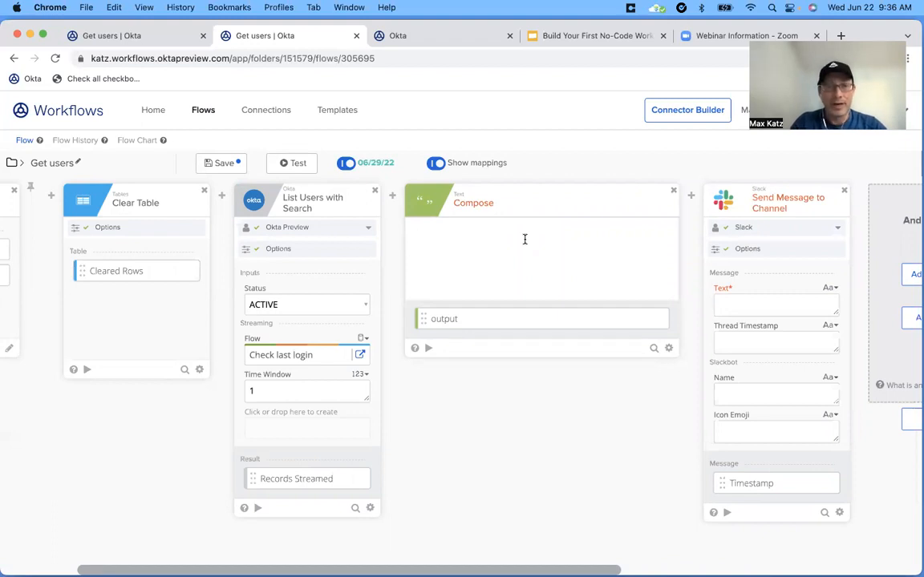
type("Find inactive users flow just ran. Check out th")
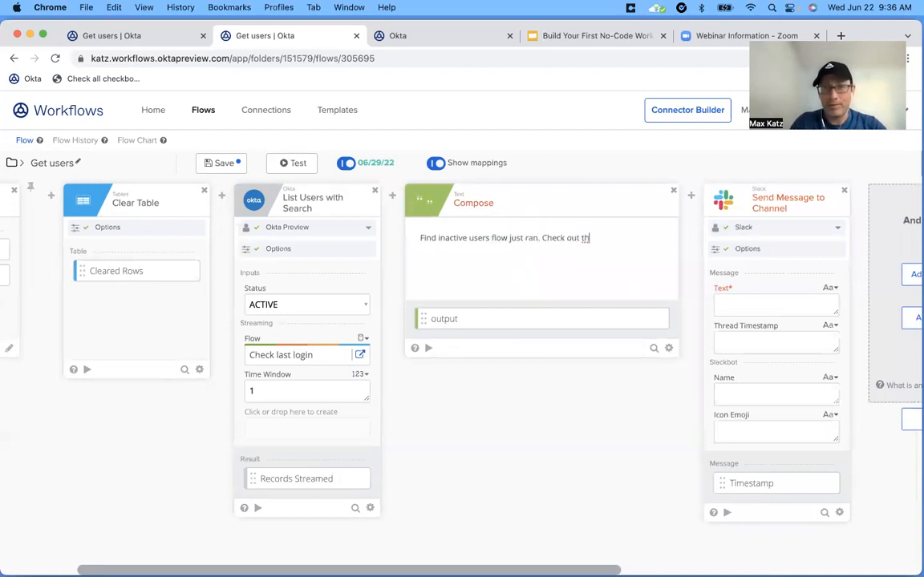
type("tive users.")
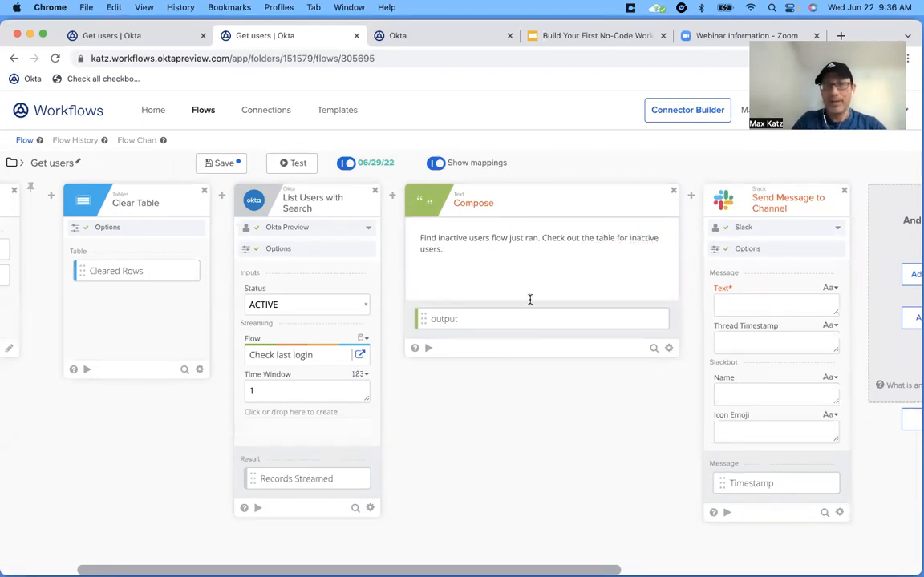
Step: Map the Compose output to the Slack card's Text, name the Slackbot "Inactive Users", and set its Icon Emoji to the red siren
left_click_drag(479, 321, 741, 307)
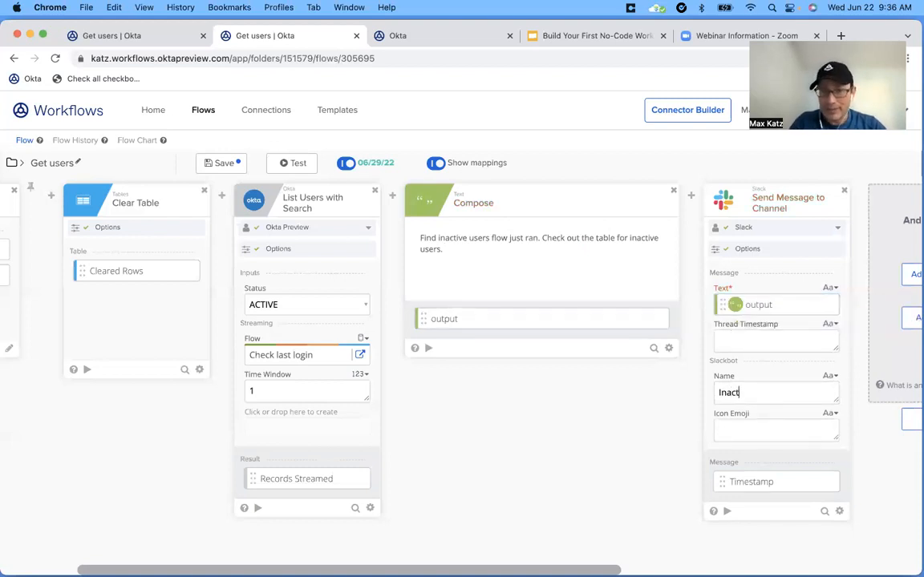
left_click(745, 431)
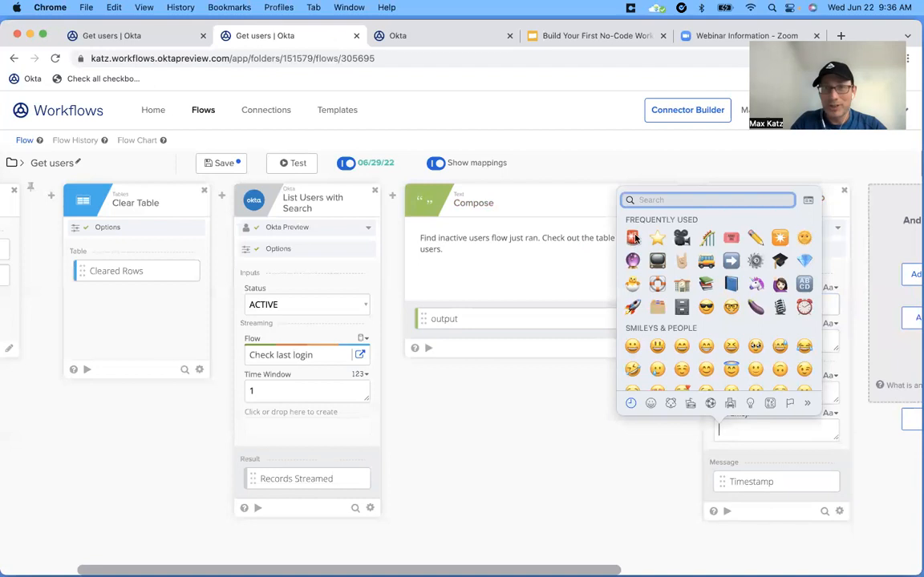
left_click(634, 238)
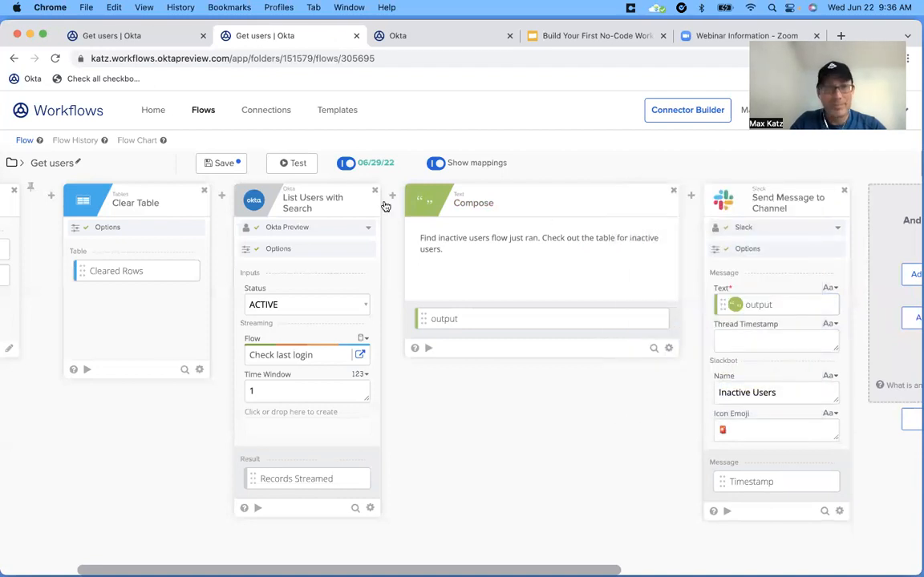
Step: Save the Get users flow and run a test of it
left_click(223, 166)
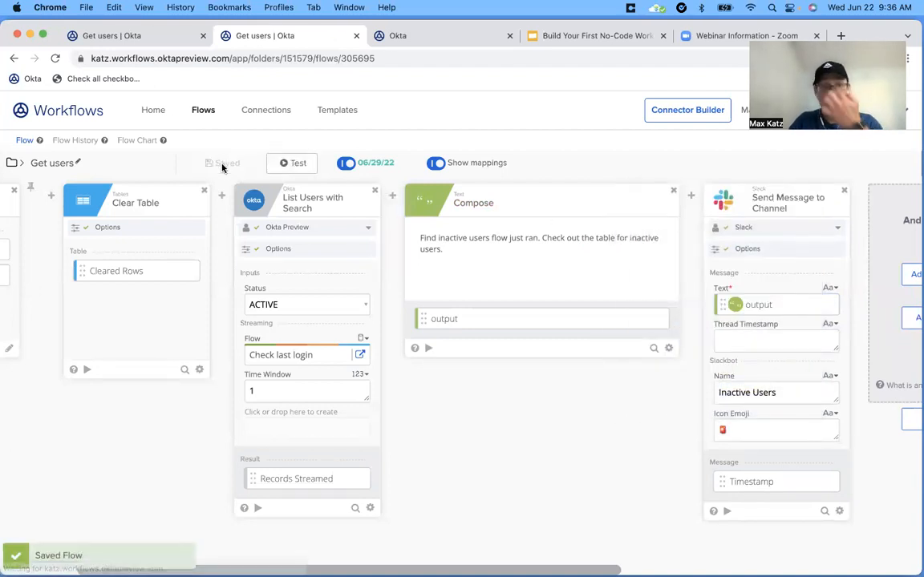
left_click(300, 165)
key("Return")
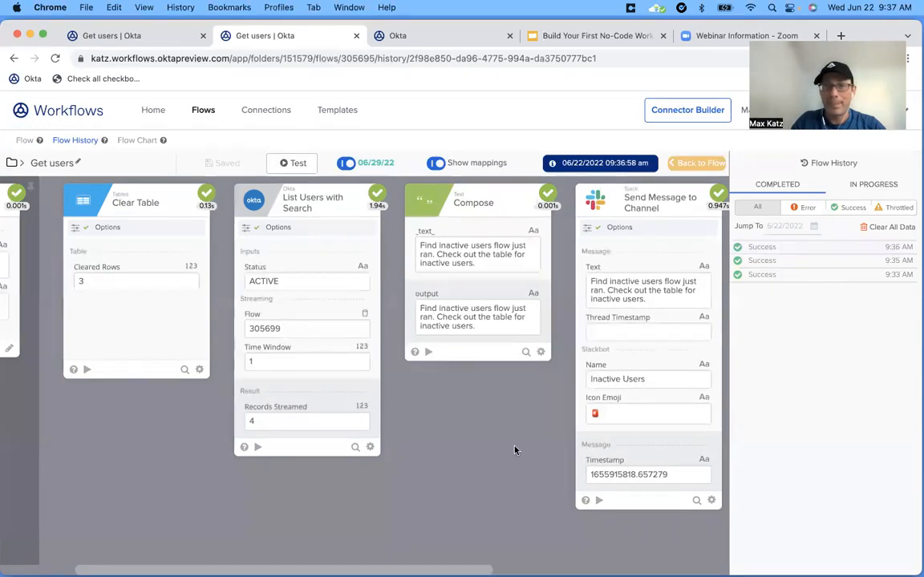
Step: Switch to Slack to check the workflows-test channel for the flow's message, and return to the flow in Chrome
key("ctrl+Up")
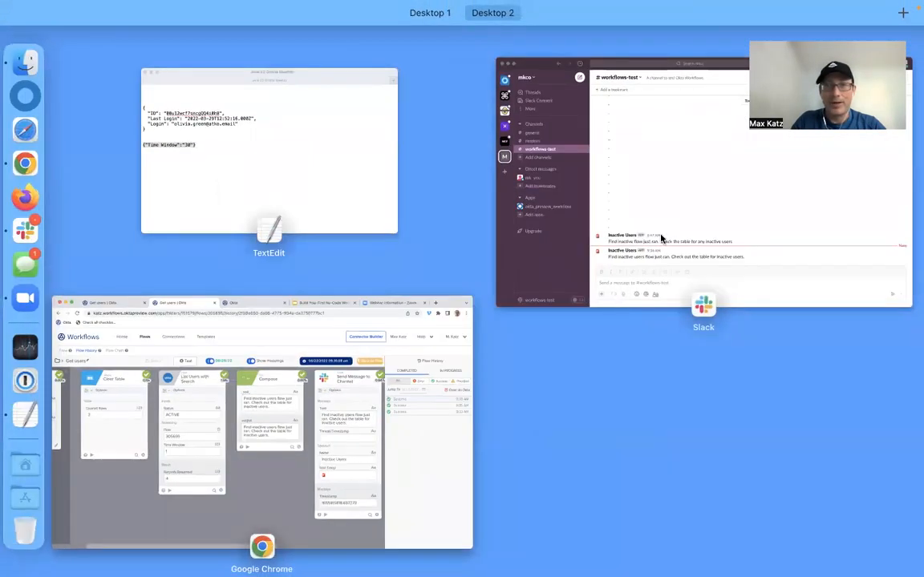
left_click(662, 239)
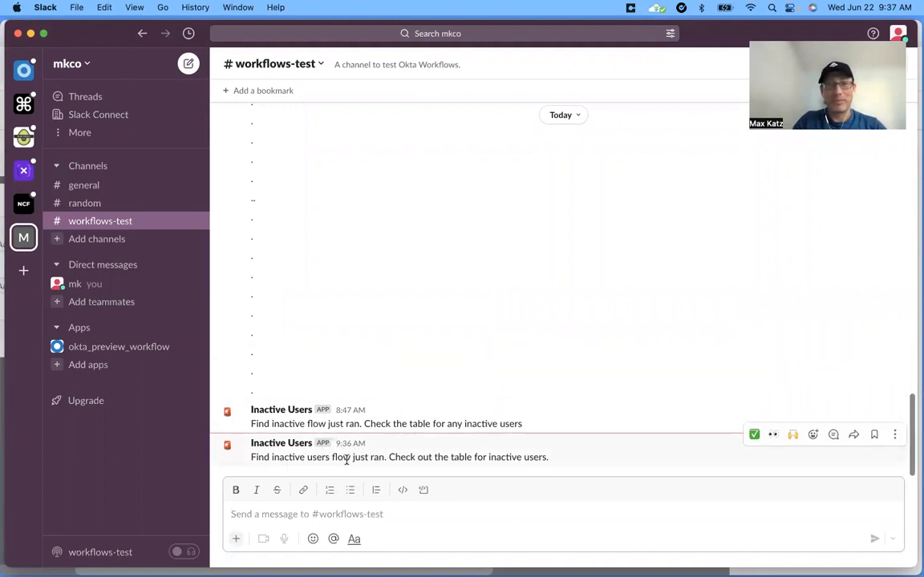
key("ctrl+Up")
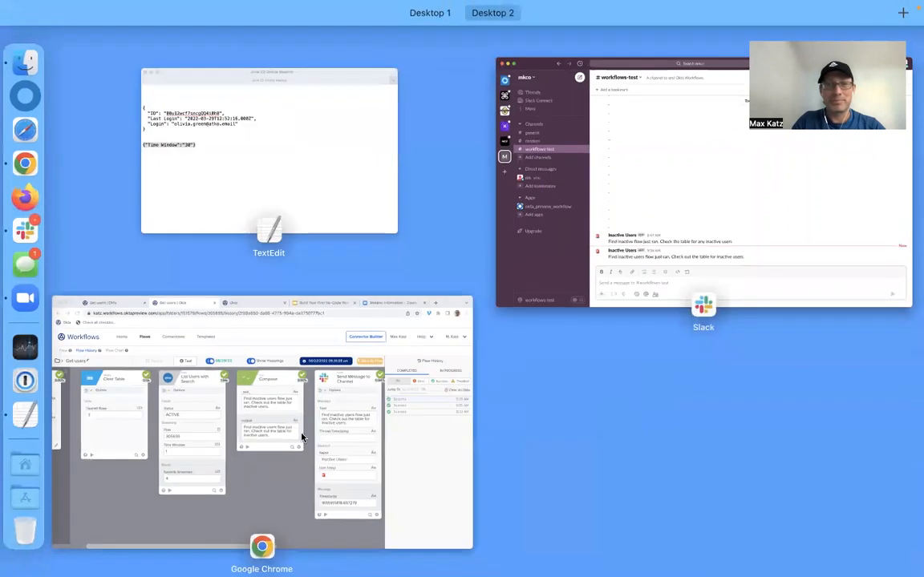
left_click(303, 436)
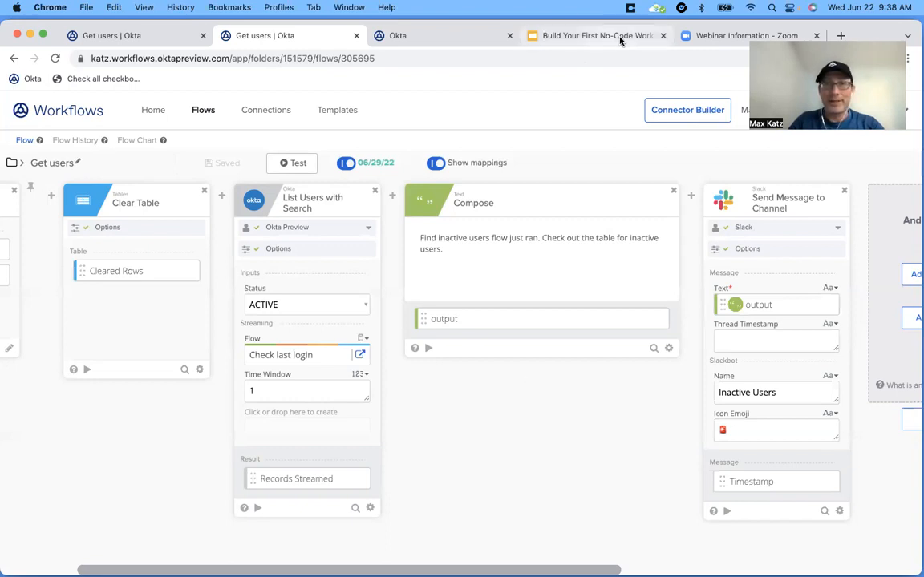
Step: Switch to the Google Slides presentation and show slide 4, "Resources to help you & questions"
left_click(598, 35)
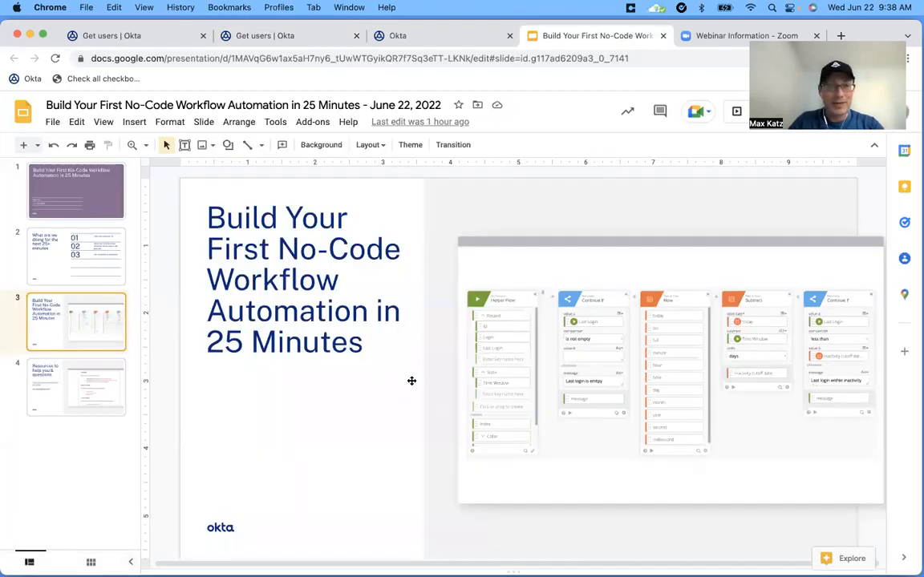
left_click(89, 388)
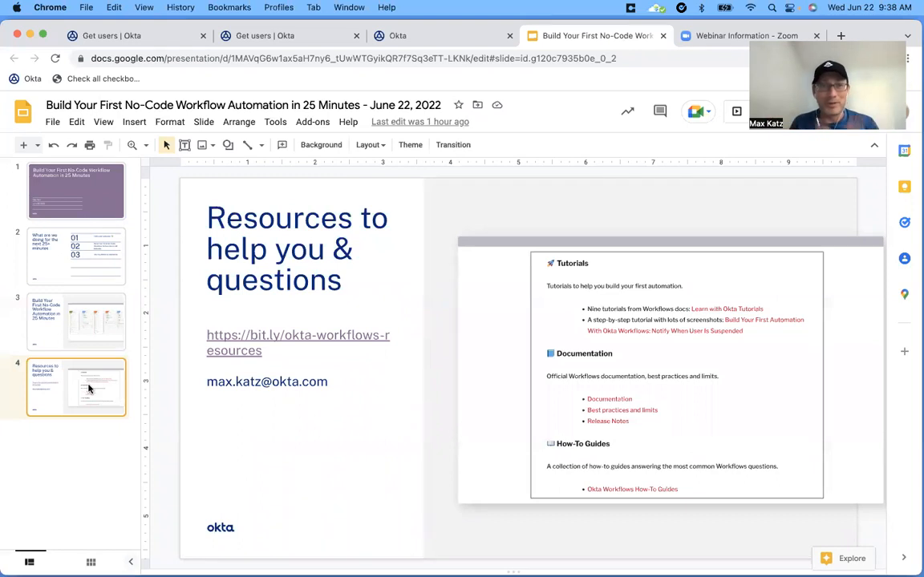